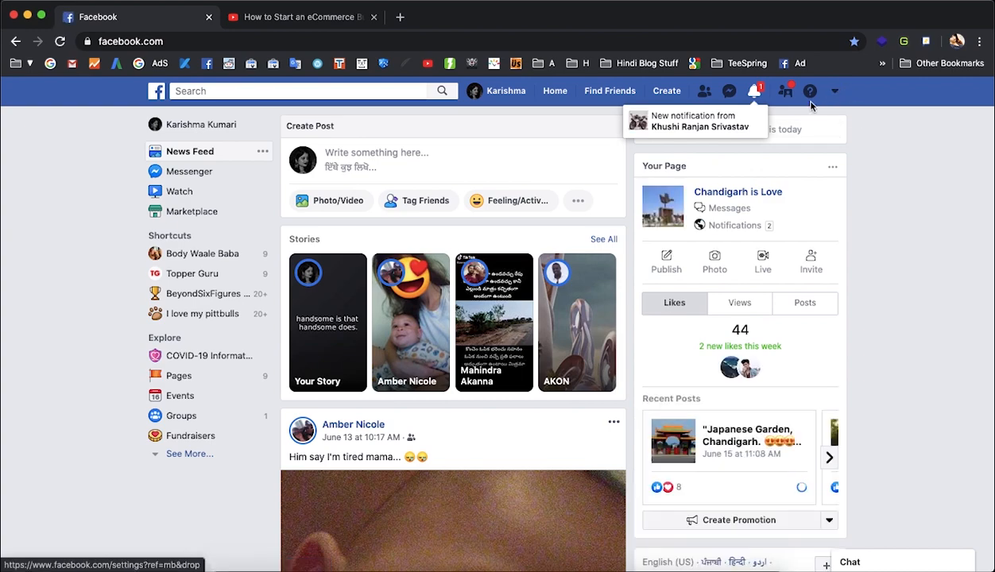
# Open the ads management area and enter the active ad account's campaign list.
pyautogui.click(836, 93)
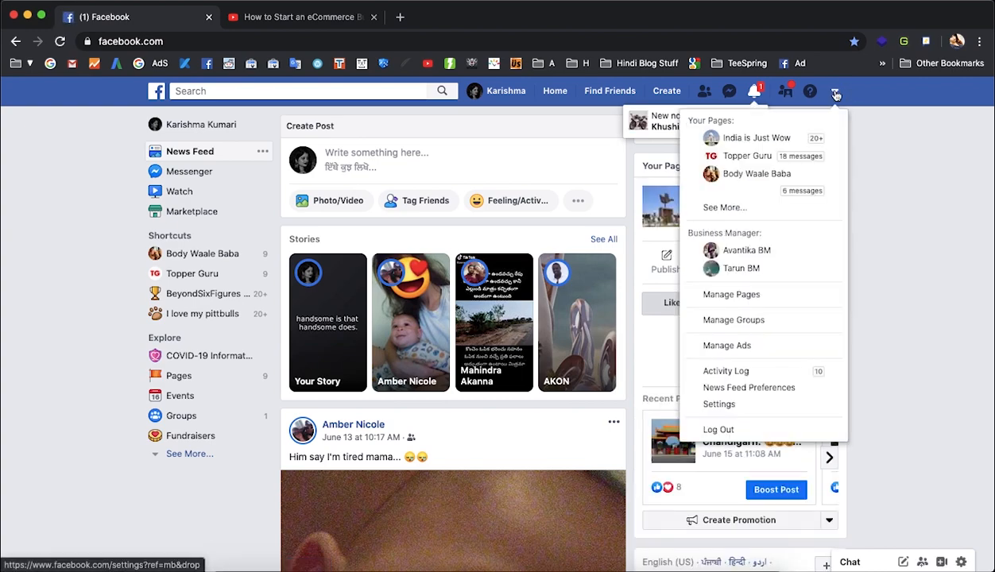
pyautogui.click(739, 350)
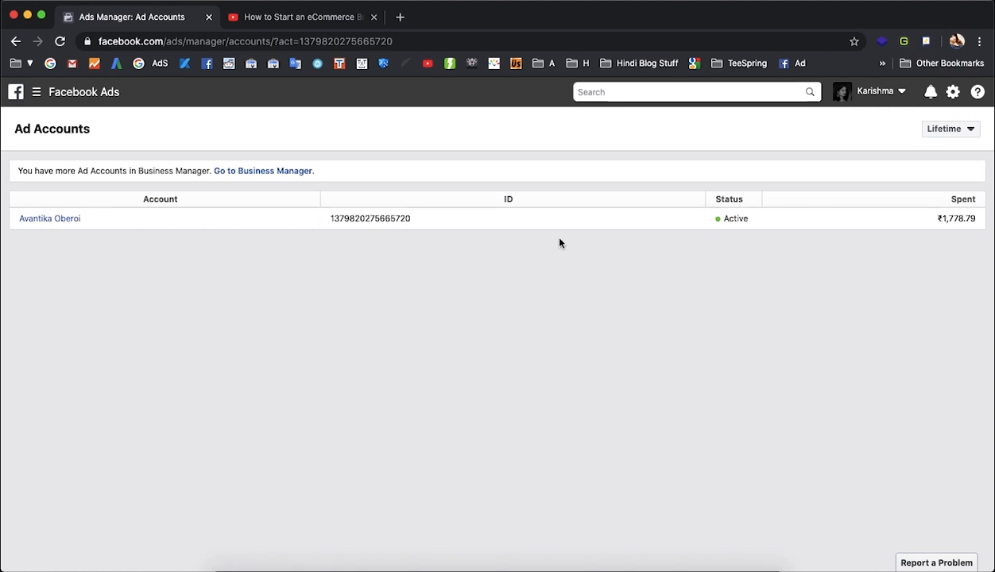
pyautogui.click(71, 220)
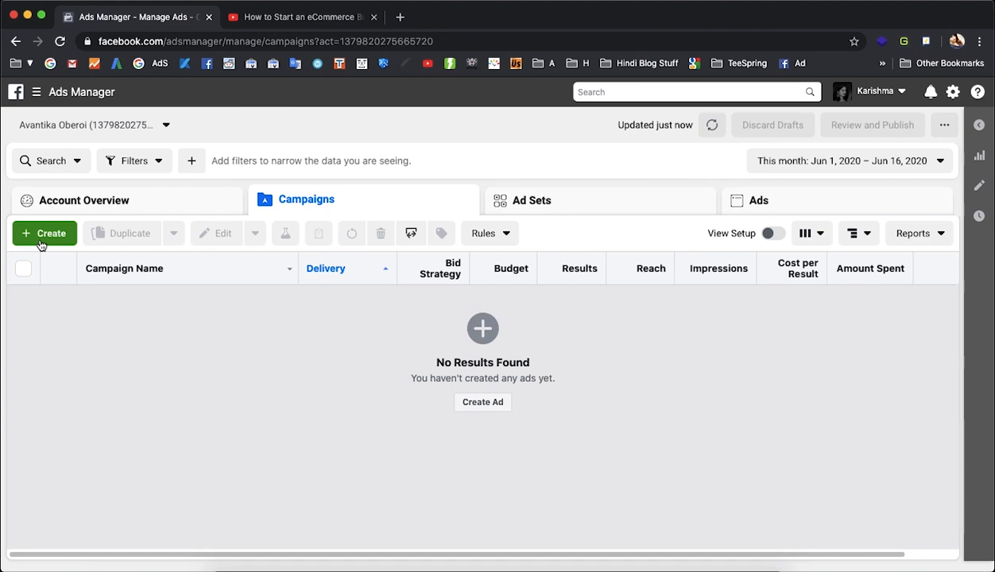
# Open the ad account settings and review the account name, time zone, currency, business details and GST/PAN field.
pyautogui.click(36, 93)
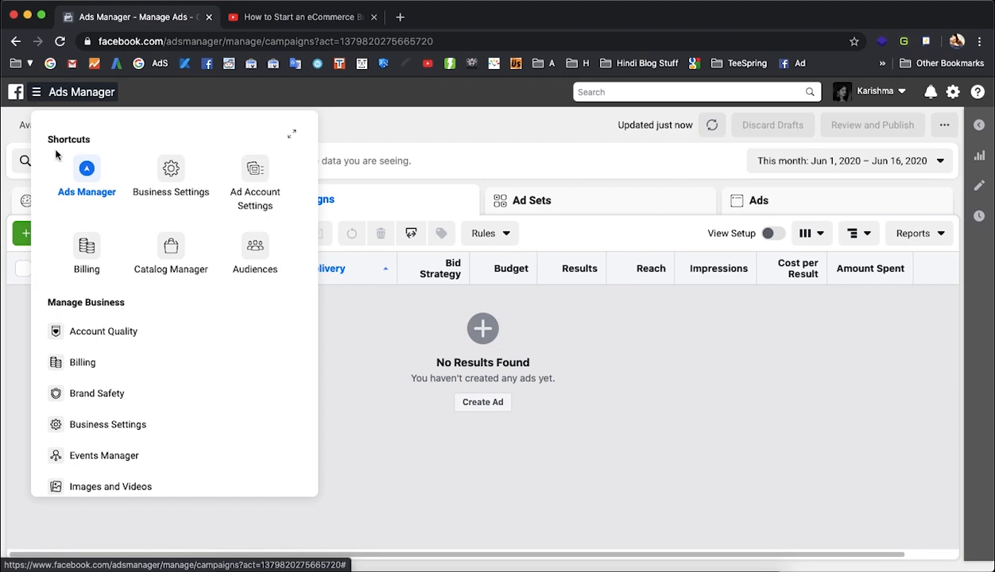
pyautogui.scroll(-5, 124, 404)
pyautogui.scroll(-1, 119, 402)
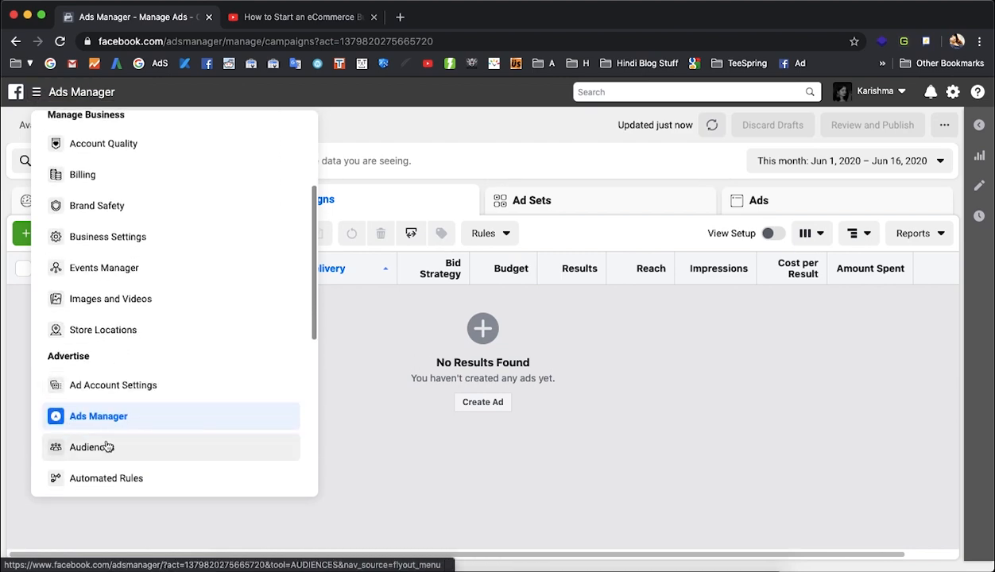
pyautogui.click(98, 386)
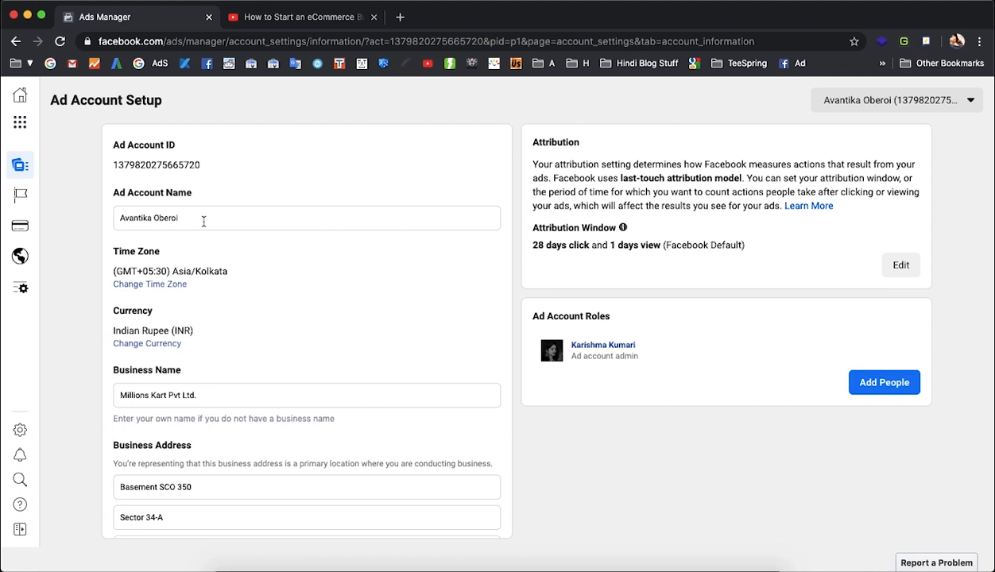
pyautogui.scroll(-2, 203, 222)
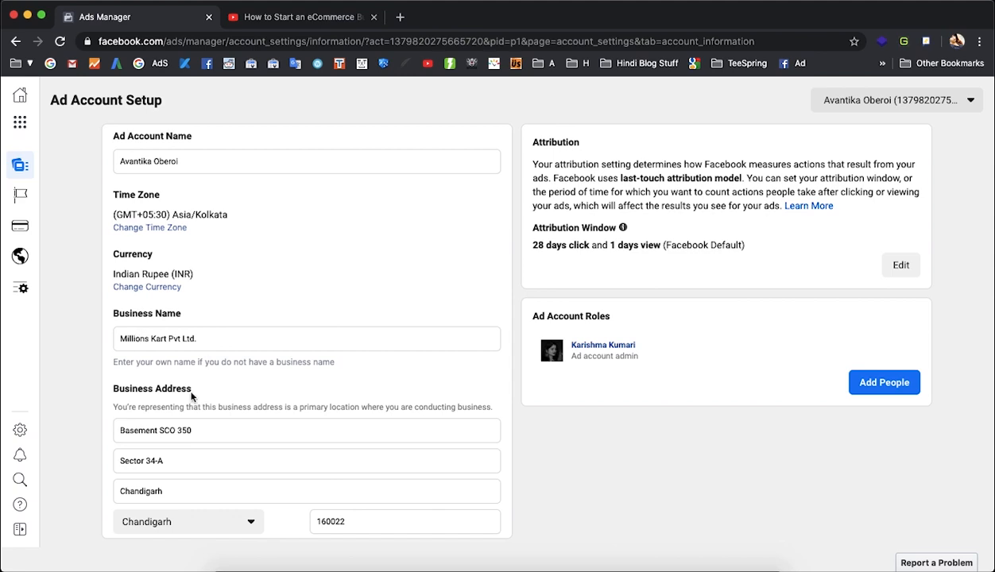
pyautogui.scroll(-1, 187, 403)
pyautogui.scroll(-1, 187, 403)
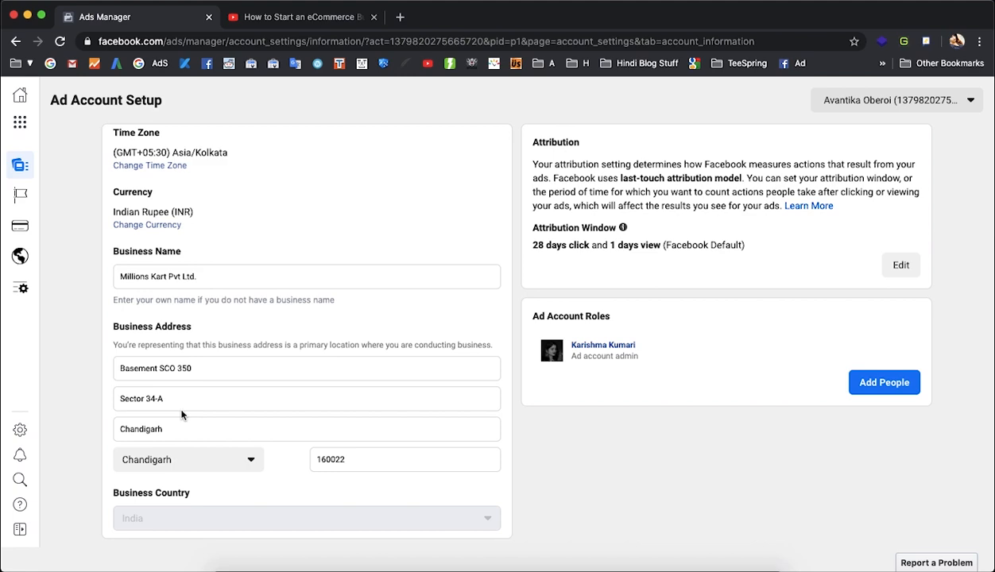
pyautogui.scroll(-5, 181, 414)
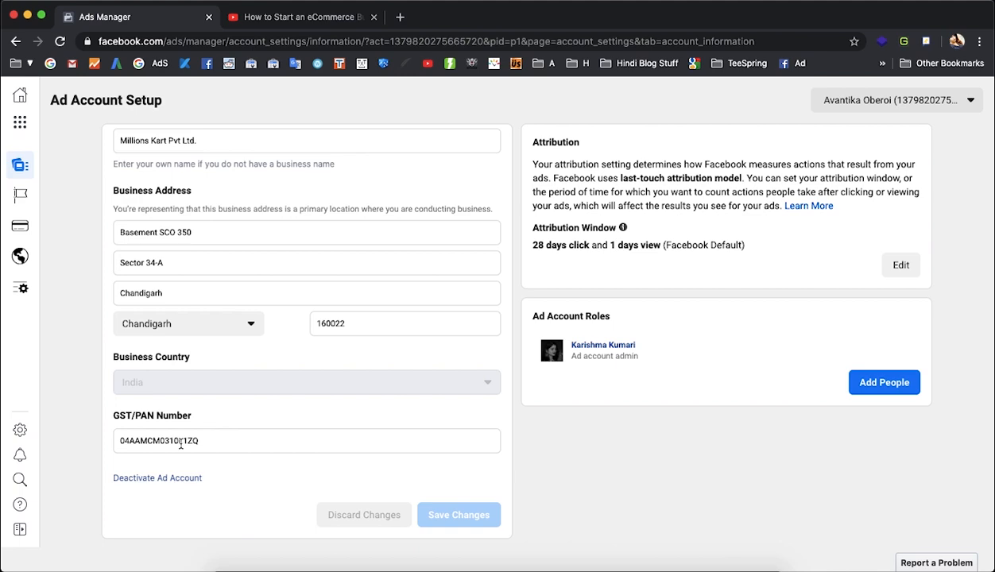
pyautogui.scroll(5, 167, 271)
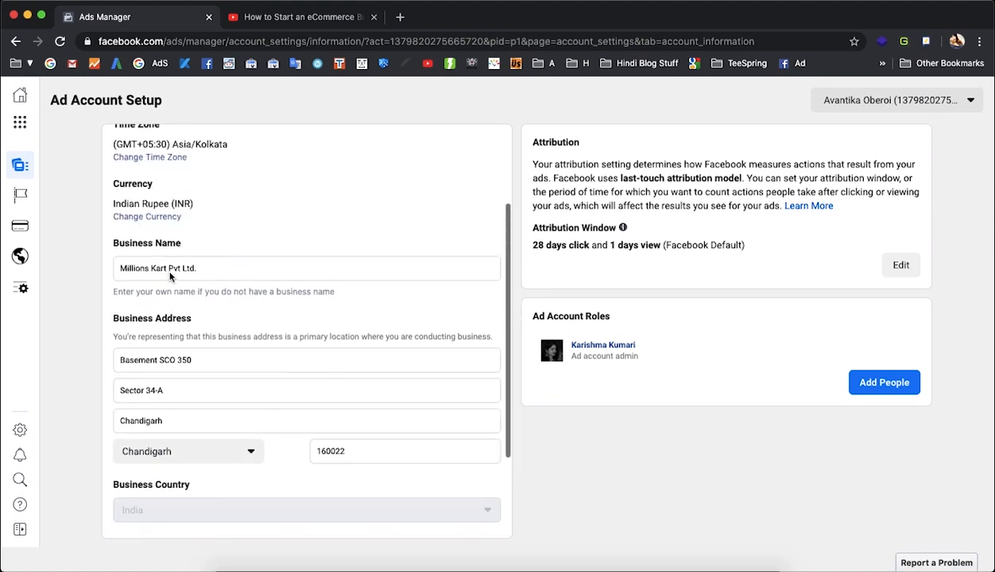
pyautogui.scroll(-3, 169, 272)
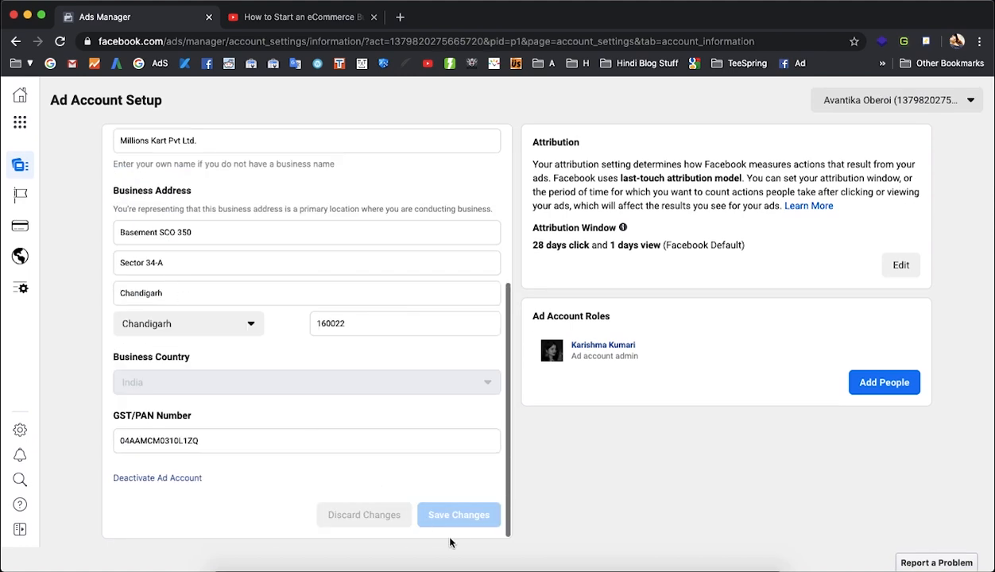
# View the pages connected to the ad account, followed by its payment settings.
pyautogui.click(23, 196)
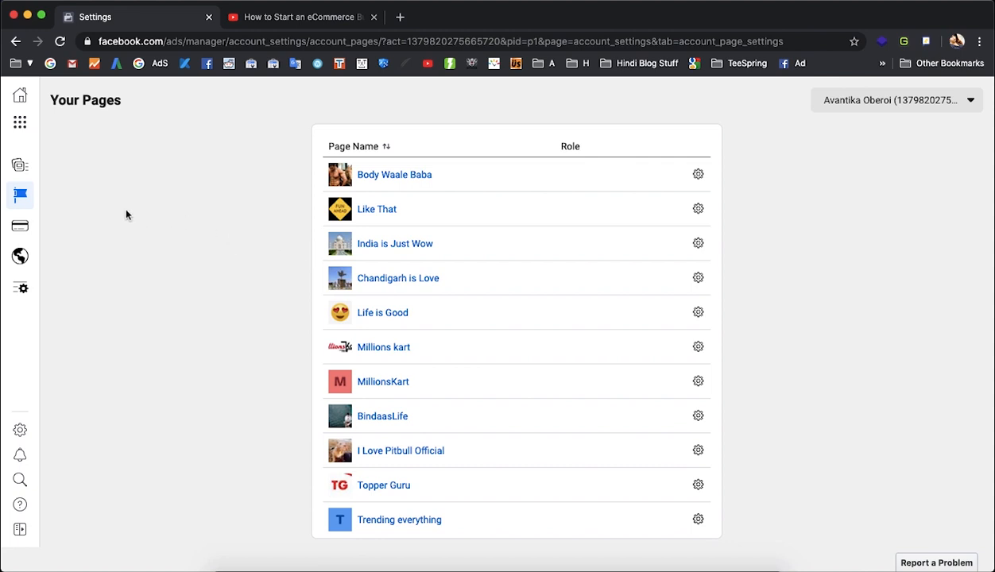
pyautogui.moveTo(15, 201)
pyautogui.click(32, 226)
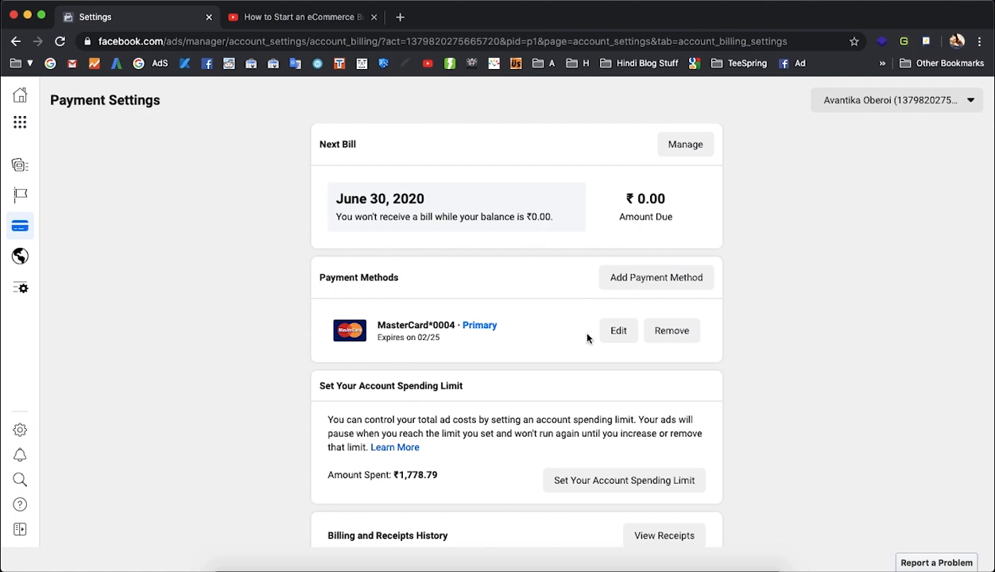
# Open the payment method form, inspect the card name, number and expiry fields, and close it without entering anything.
pyautogui.click(398, 329)
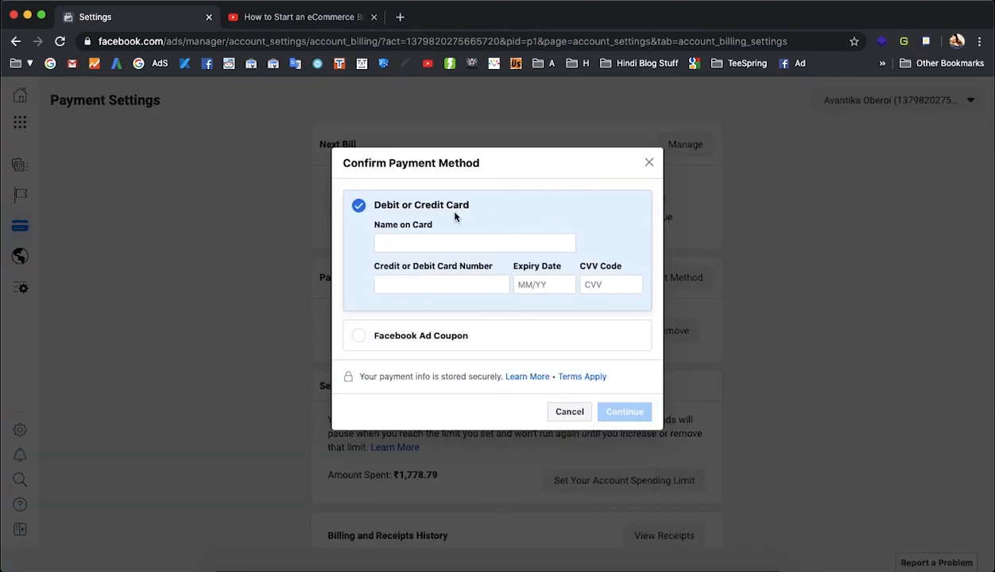
pyautogui.click(429, 246)
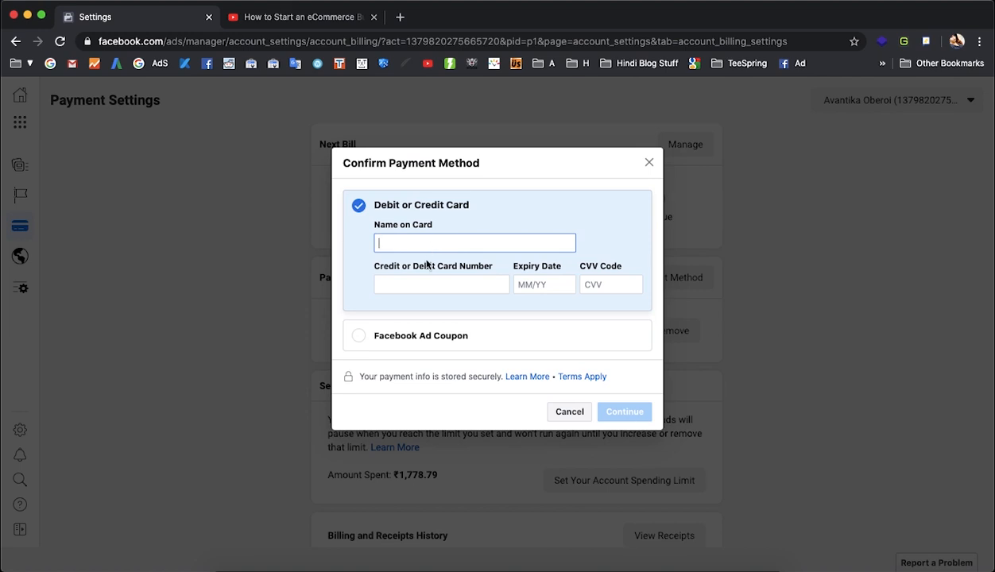
pyautogui.click(415, 281)
pyautogui.click(539, 278)
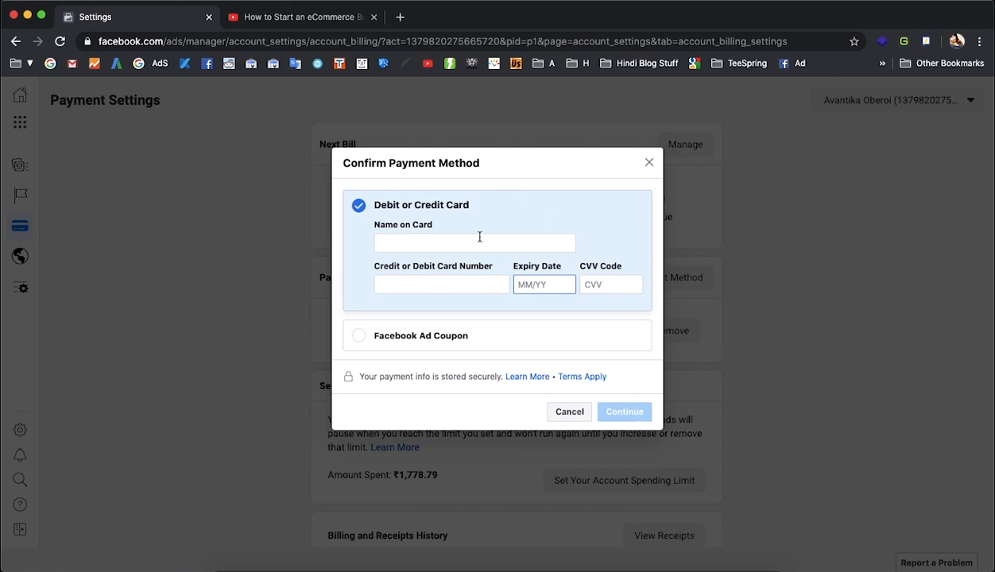
pyautogui.click(651, 166)
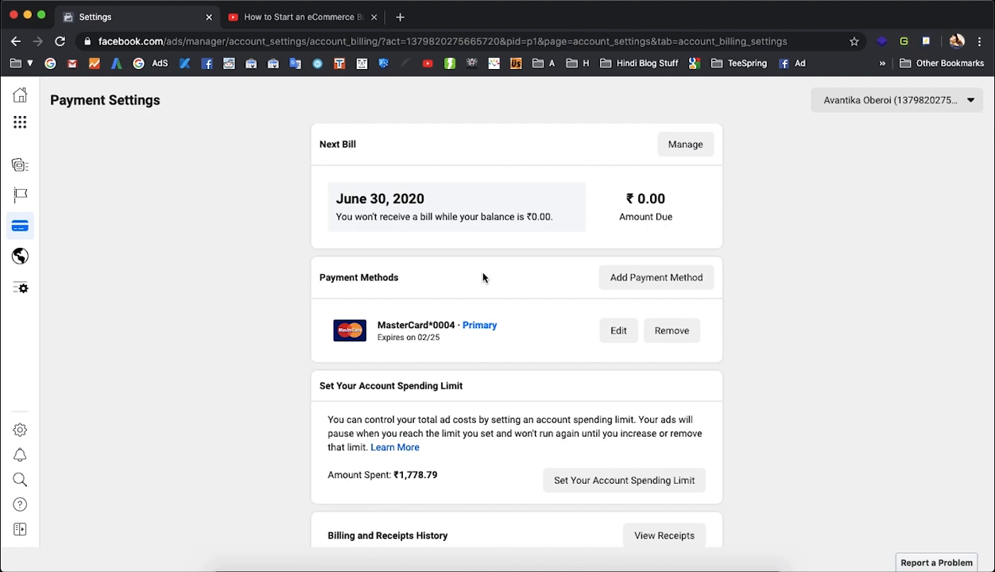
pyautogui.scroll(-1, 483, 278)
pyautogui.scroll(1, 483, 277)
# Return to the campaign list and start a new campaign with the Conversions objective.
pyautogui.click(19, 97)
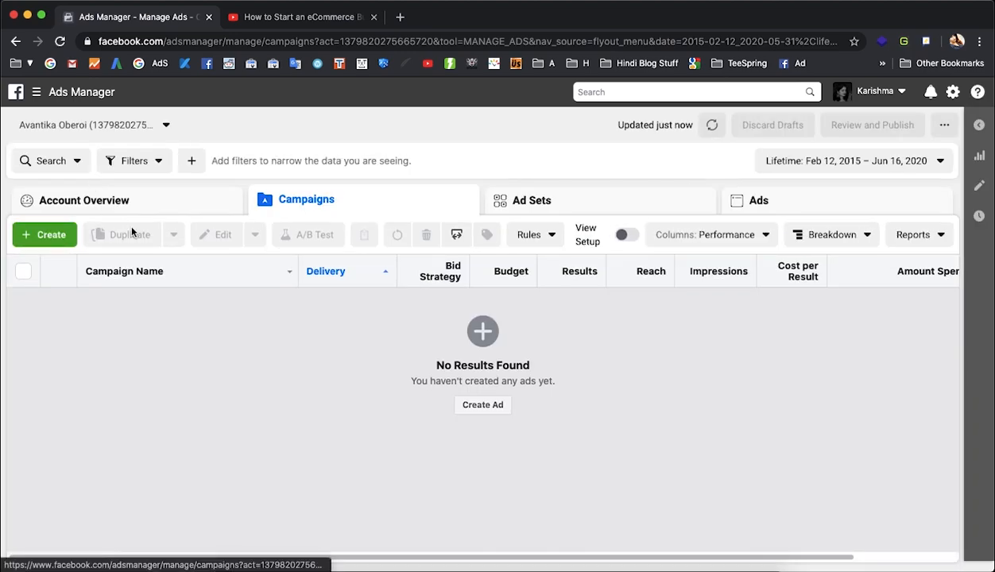
pyautogui.click(51, 237)
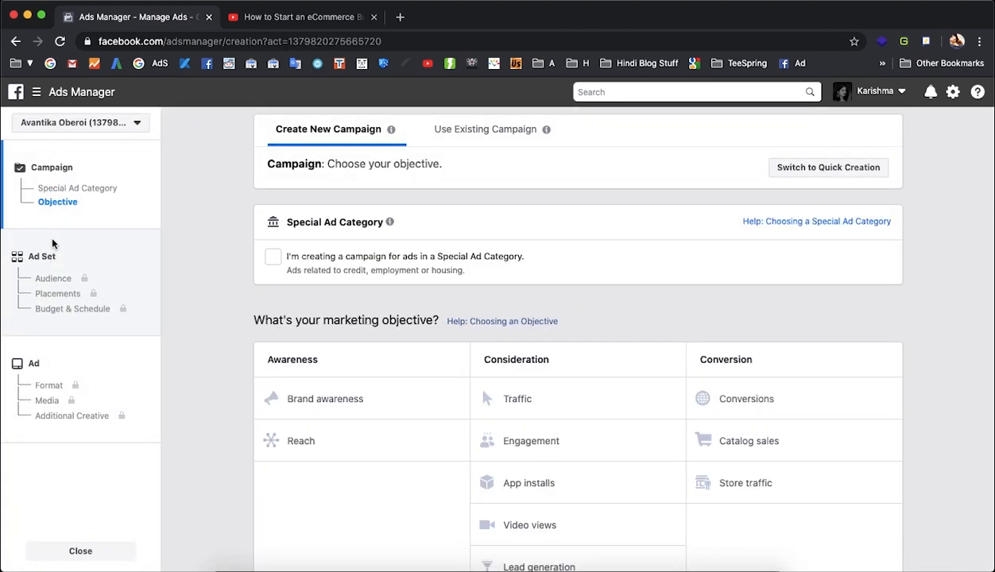
pyautogui.scroll(-1, 298, 358)
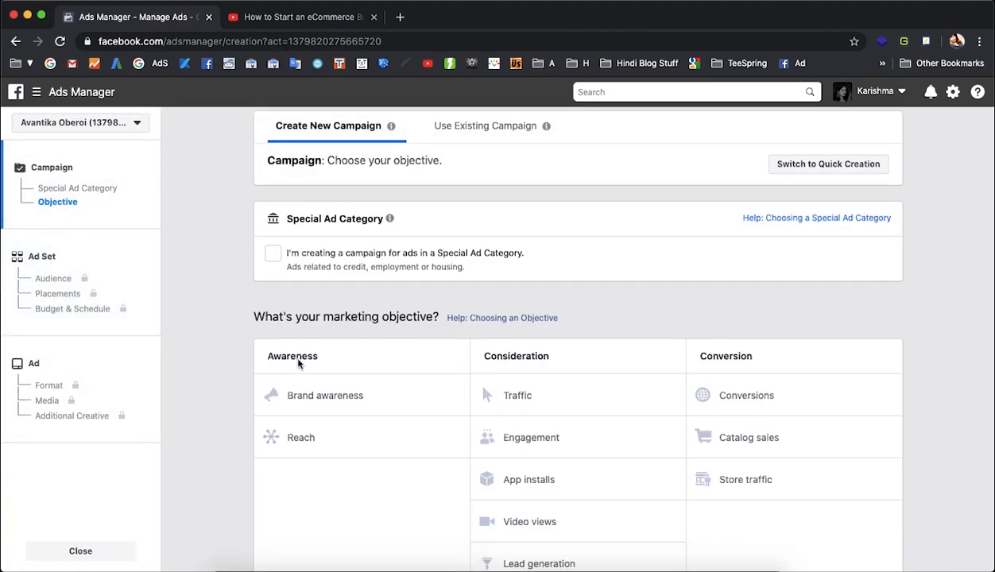
pyautogui.scroll(-2, 298, 360)
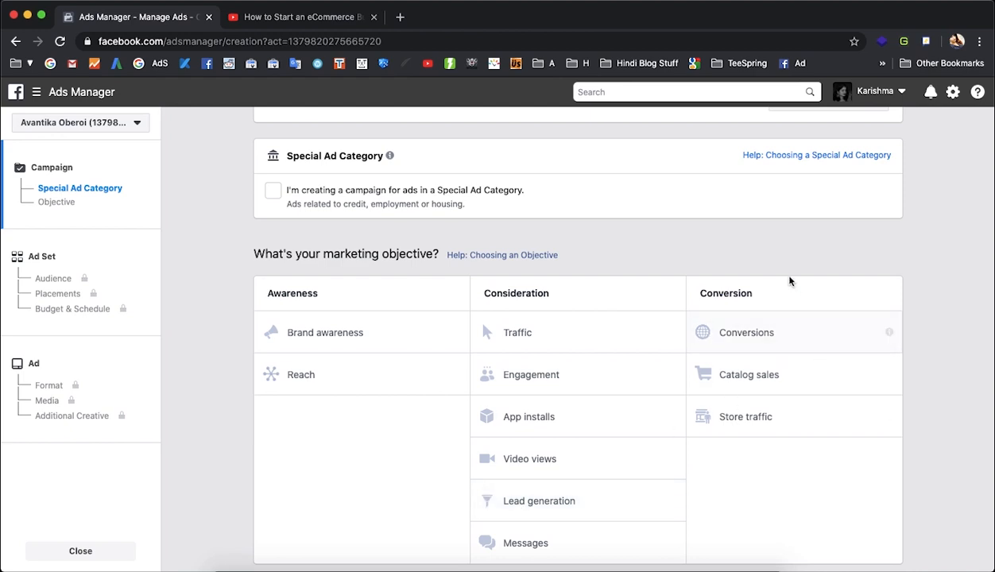
pyautogui.click(747, 333)
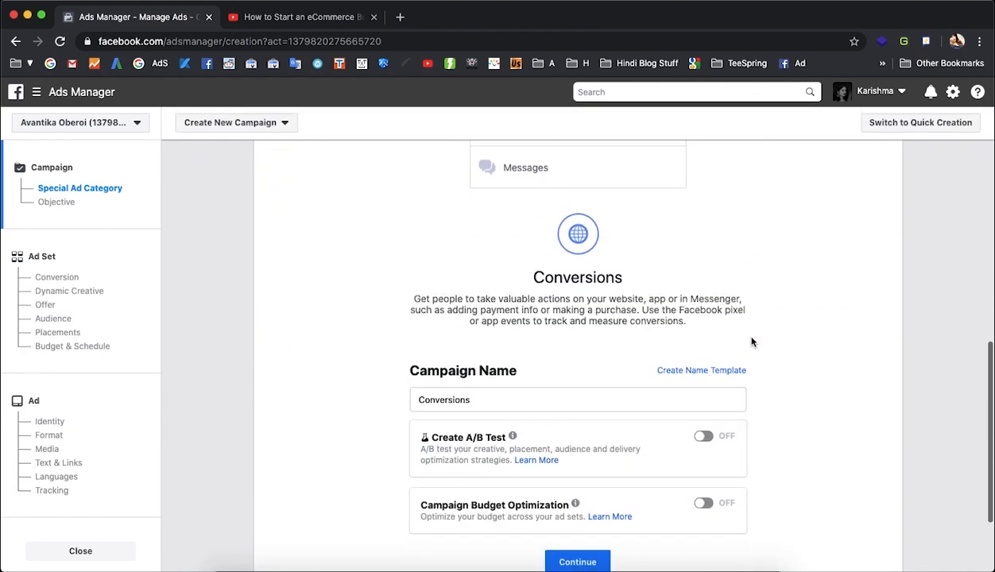
# Name the campaign "Dogs Product - Ad 1".
pyautogui.click(497, 335)
pyautogui.doubleClick(497, 334)
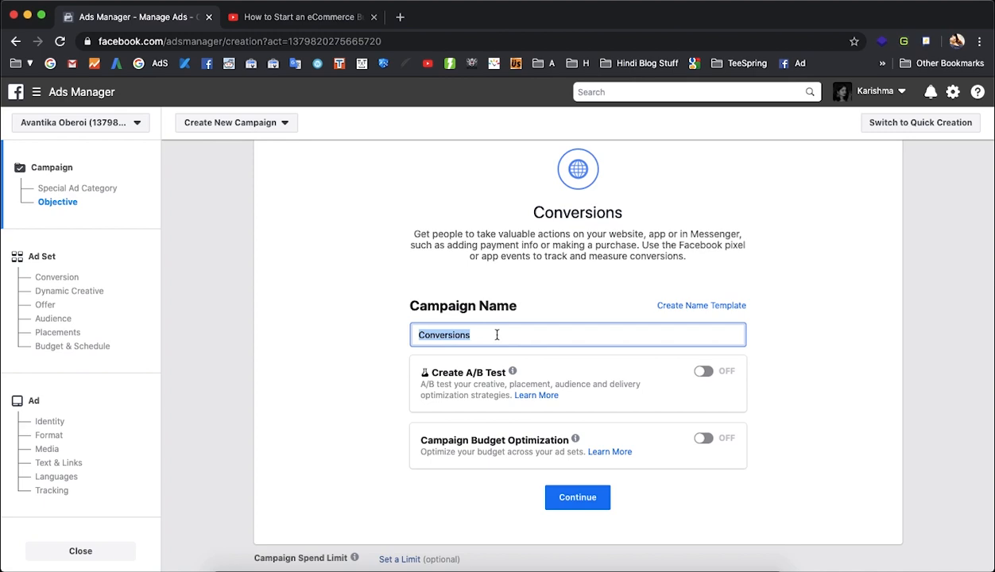
pyautogui.write('Do')
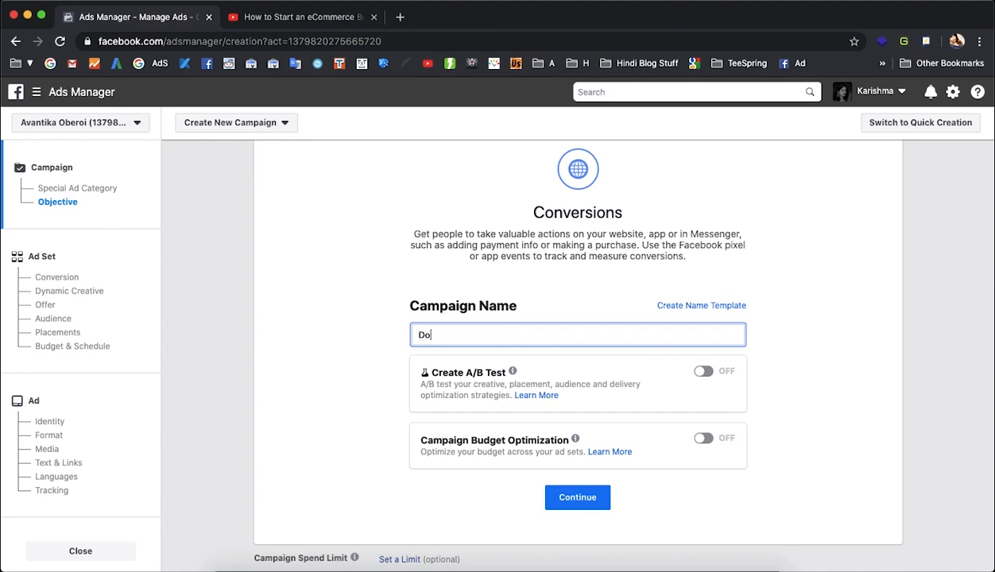
pyautogui.write('gs Product - Ad 1')
# Turn on Campaign Budget Optimization and set the daily campaign budget to ₹350.
pyautogui.click(702, 439)
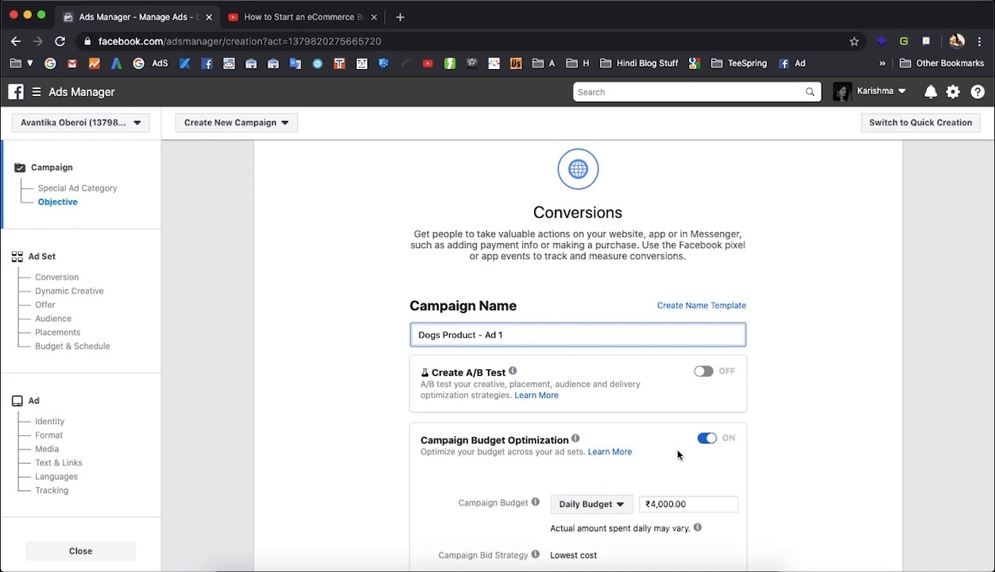
pyautogui.scroll(-2, 643, 460)
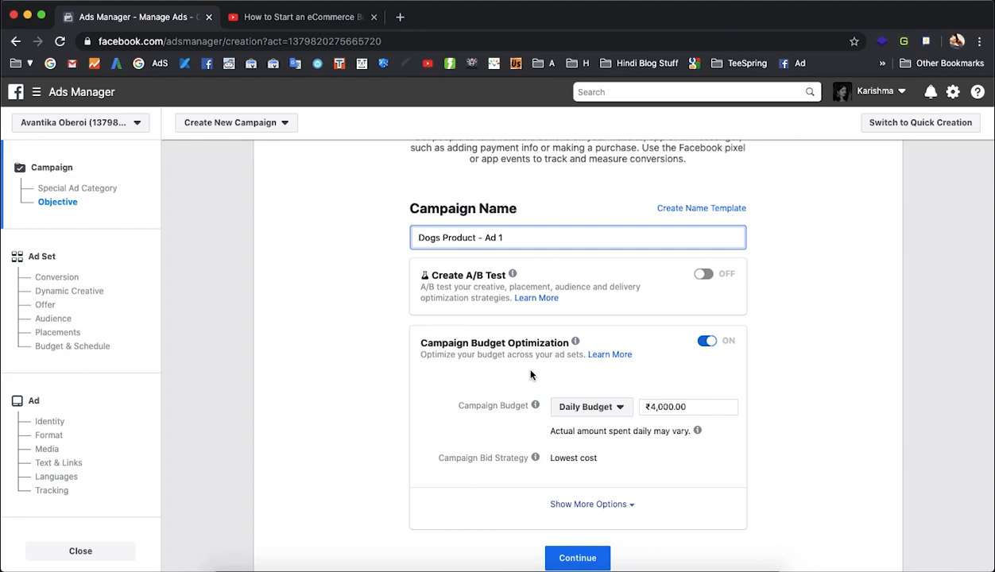
pyautogui.scroll(-2, 531, 375)
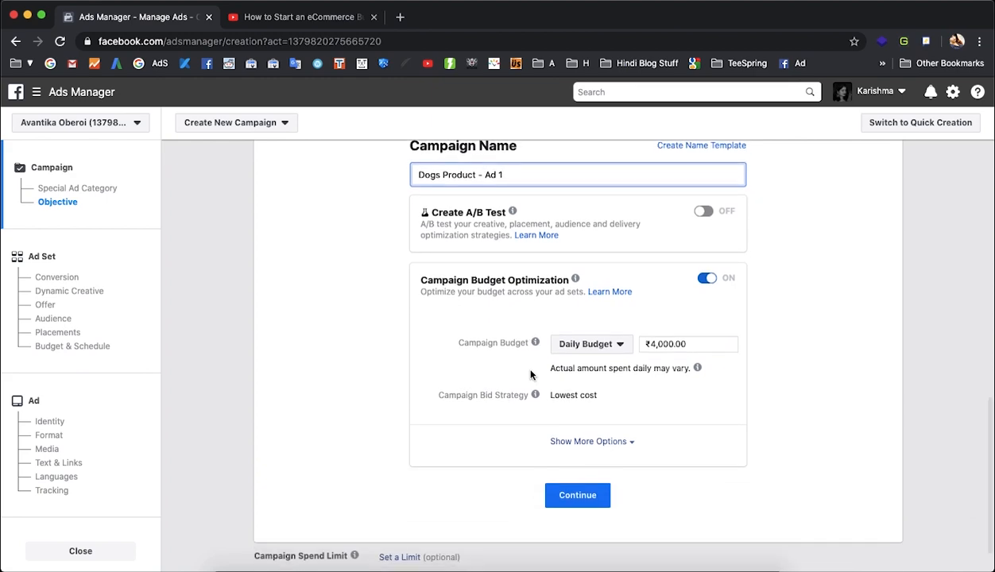
pyautogui.click(655, 345)
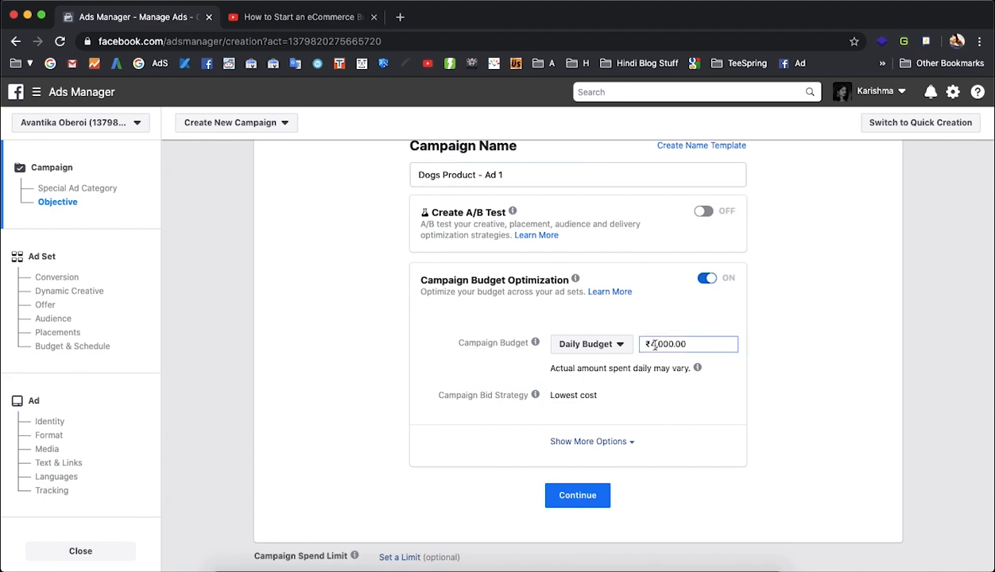
pyautogui.press('BackSpace')
pyautogui.write('1')
pyautogui.press('BackSpace')
pyautogui.press('Delete')
pyautogui.press('Delete')
pyautogui.write('35')
pyautogui.click(780, 364)
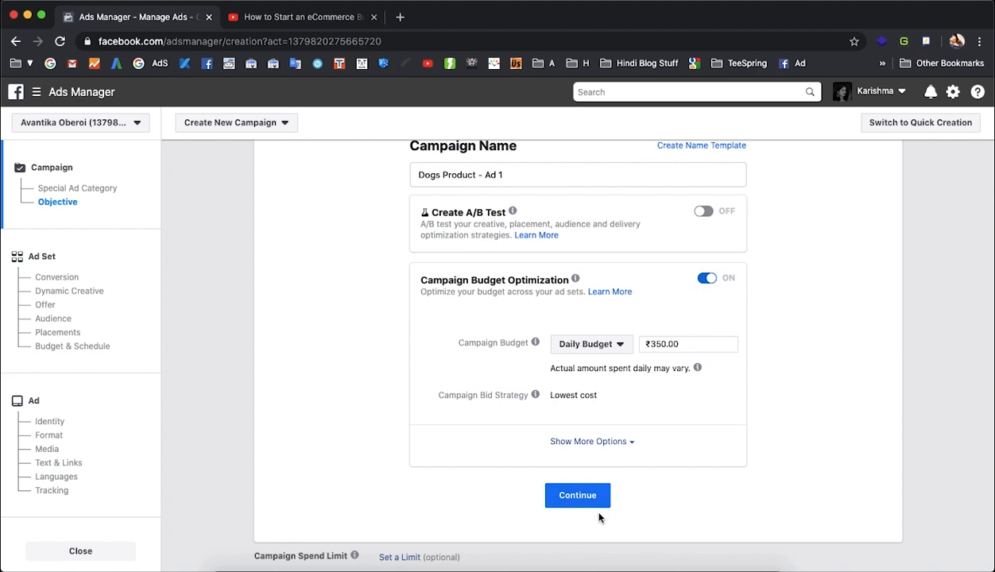
# Continue to the ad set level and review its audience, placements, and optimization and spending controls.
pyautogui.scroll(2, 563, 282)
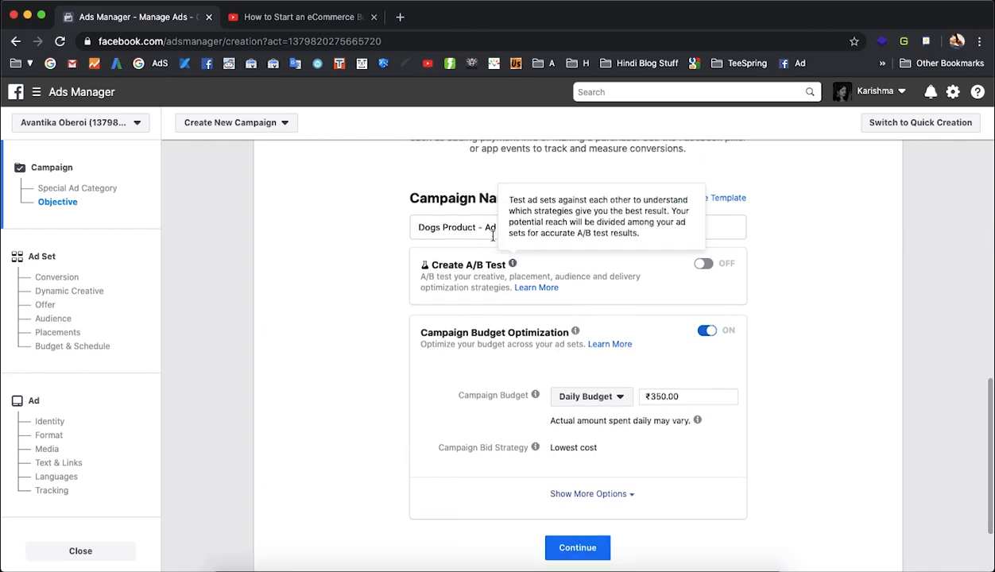
pyautogui.click(589, 552)
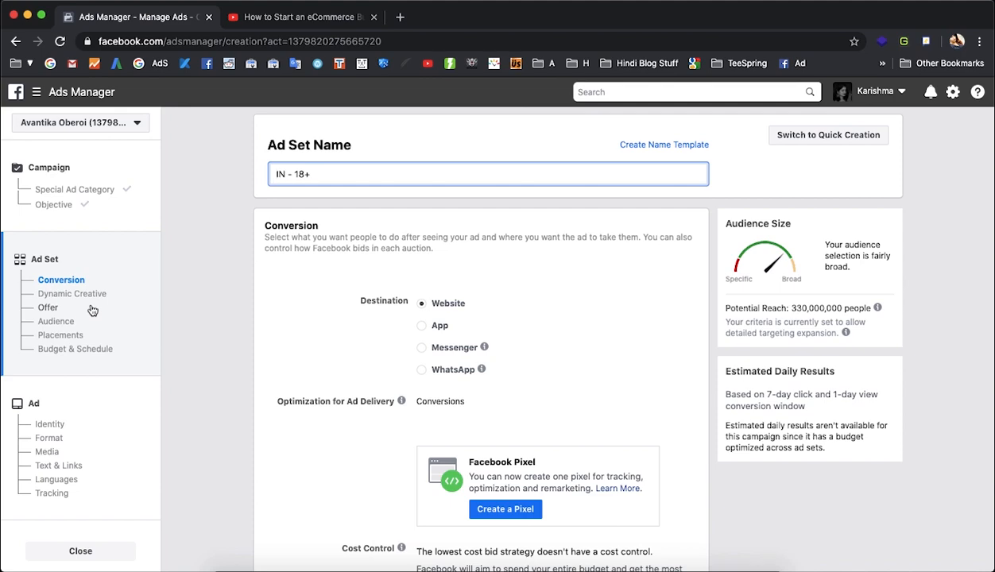
pyautogui.scroll(-10, 302, 366)
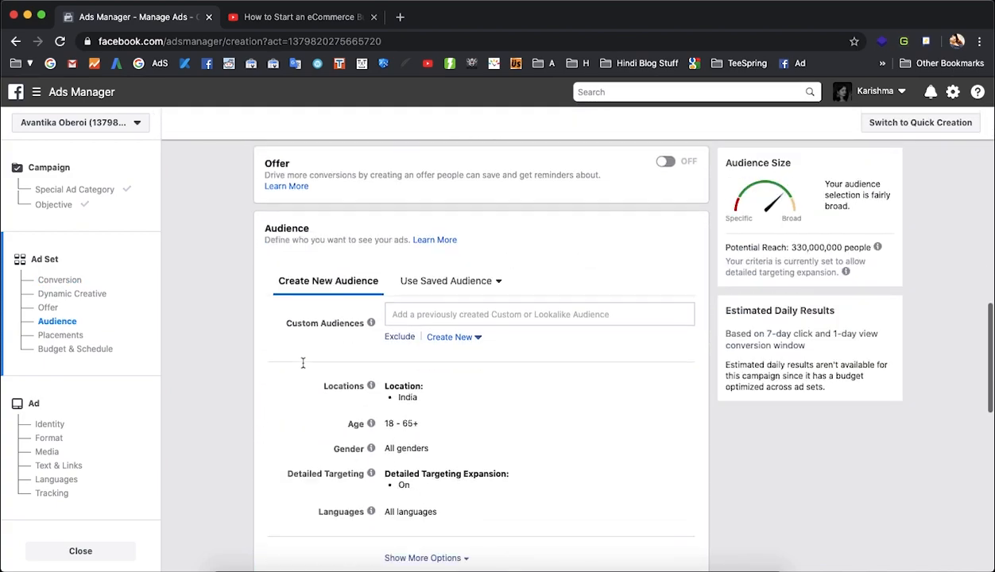
pyautogui.scroll(2, 302, 366)
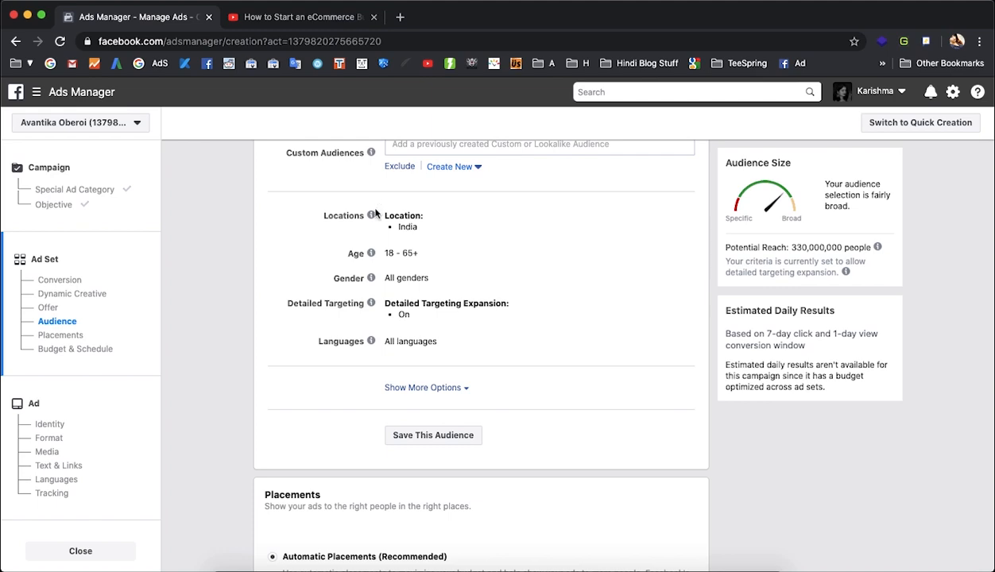
pyautogui.scroll(-4, 441, 407)
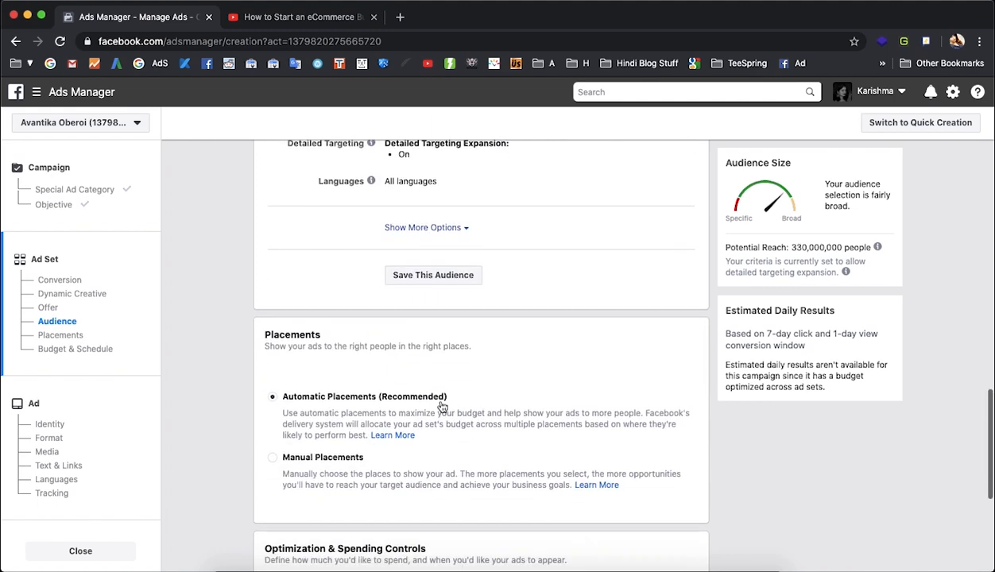
pyautogui.scroll(-2, 441, 406)
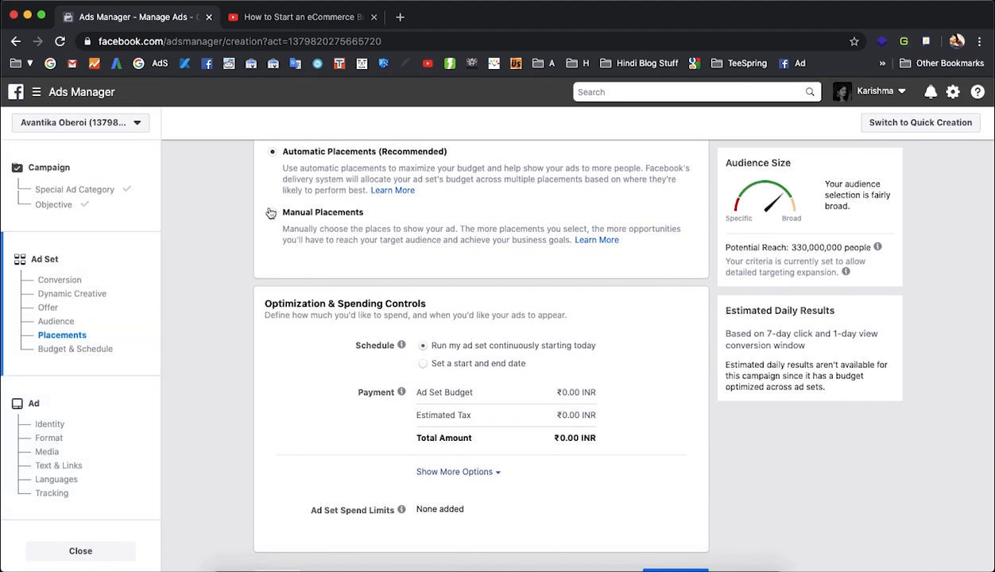
# Name the ad set "Dog product Ad Set - 1".
pyautogui.scroll(10, 270, 211)
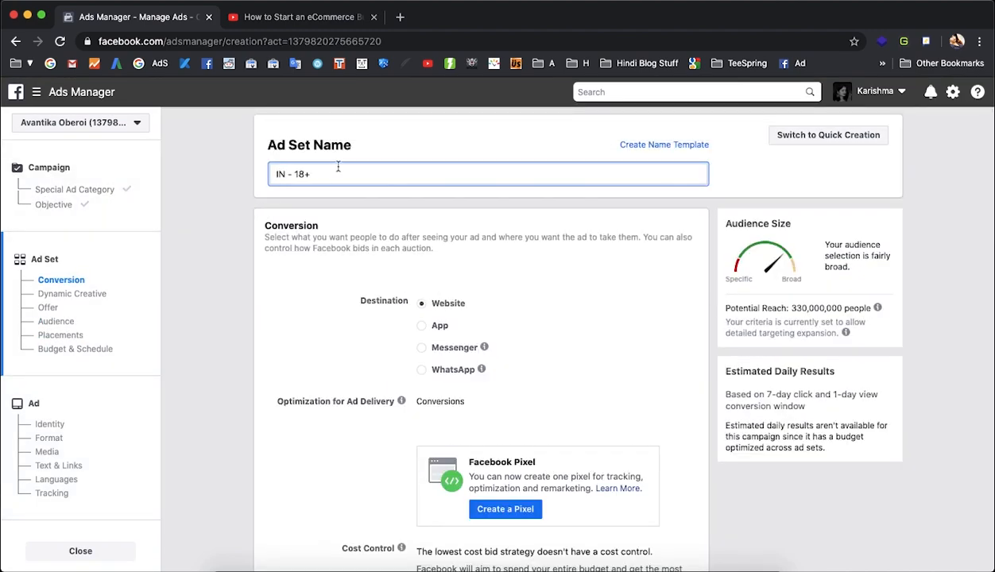
pyautogui.moveTo(286, 174); pyautogui.dragTo(240, 179)
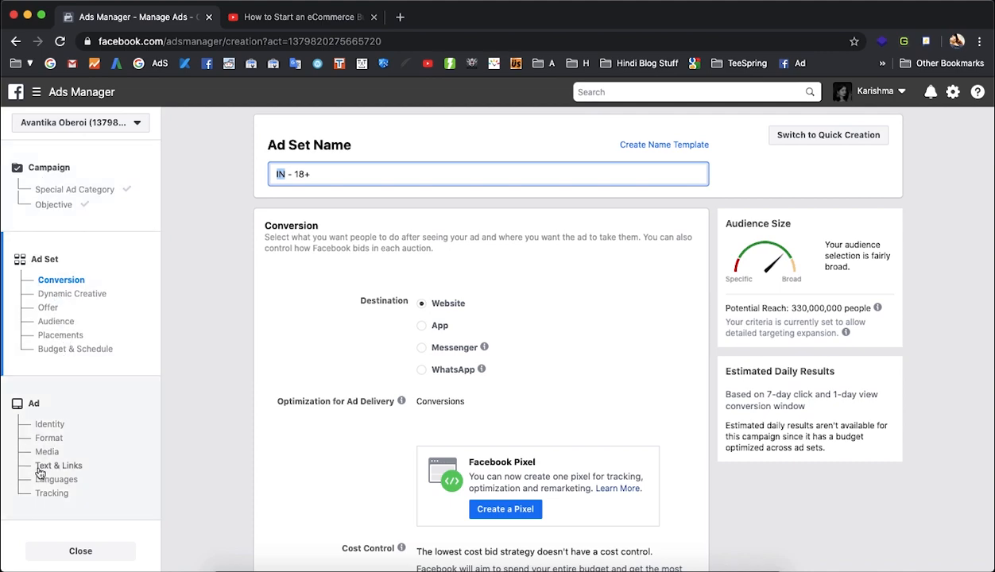
pyautogui.press('super+a')
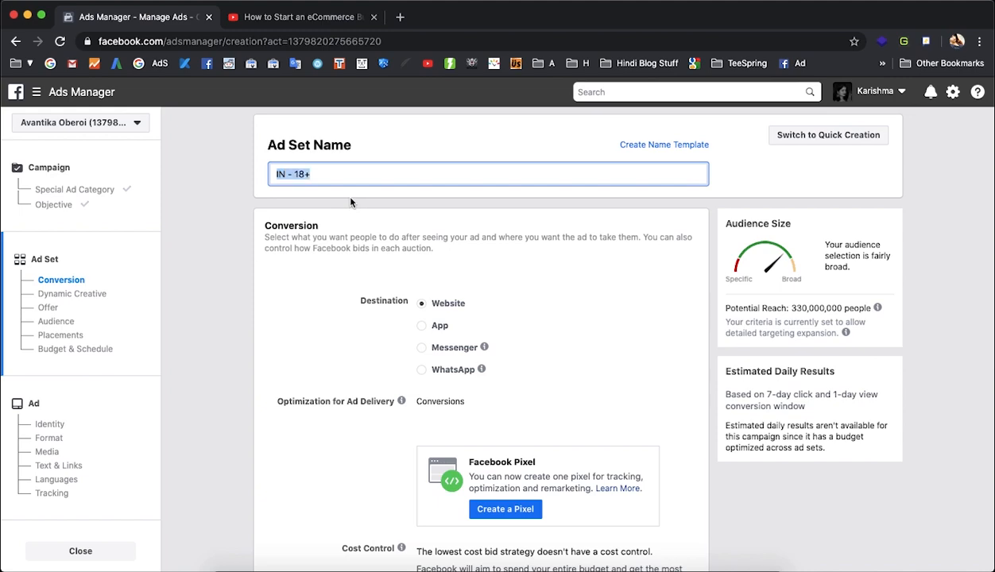
pyautogui.write('Dog product Ad Set -')
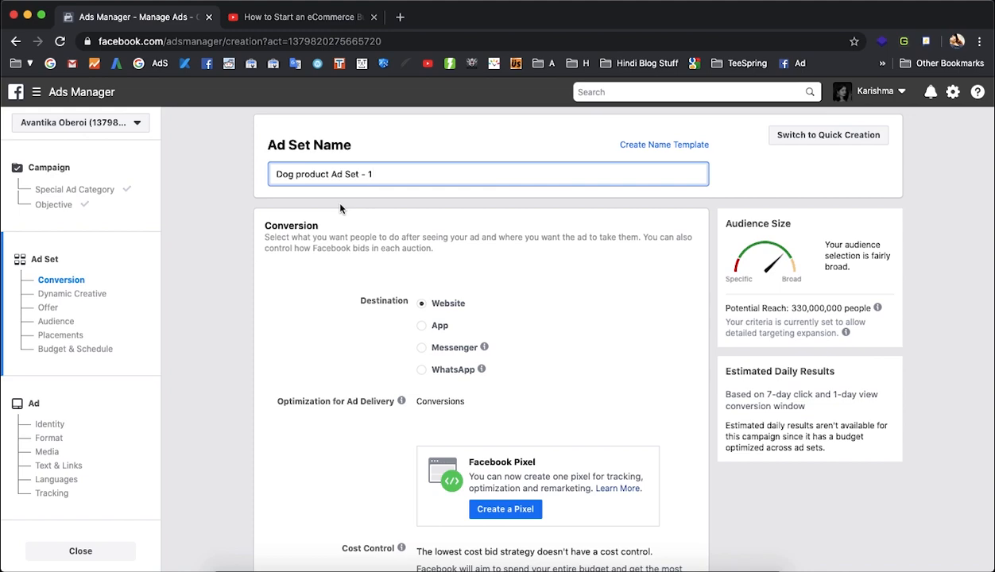
# Review the ad set's conversion settings and view the pixel creation form, closing it without creating a pixel.
pyautogui.scroll(-2, 340, 209)
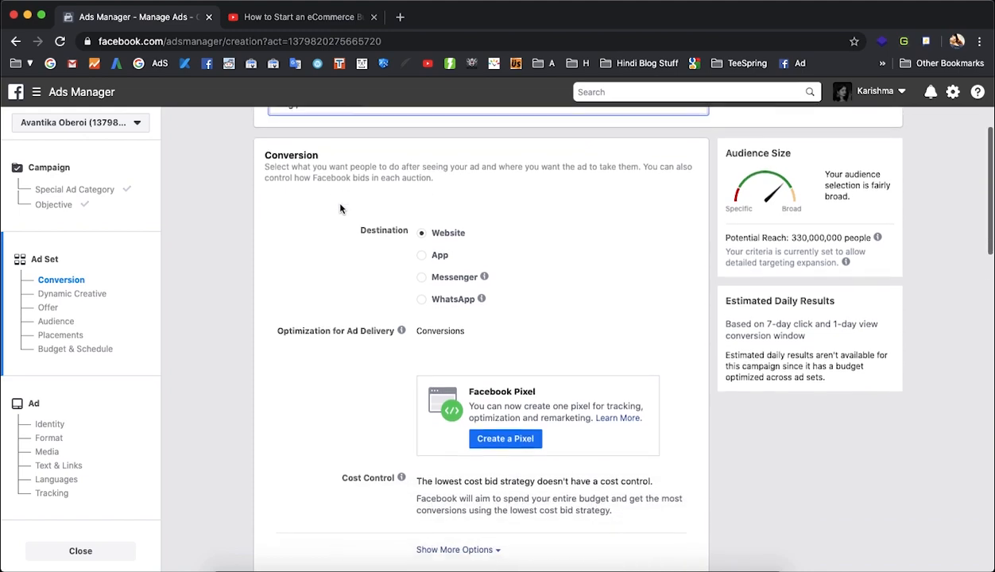
pyautogui.scroll(1, 340, 208)
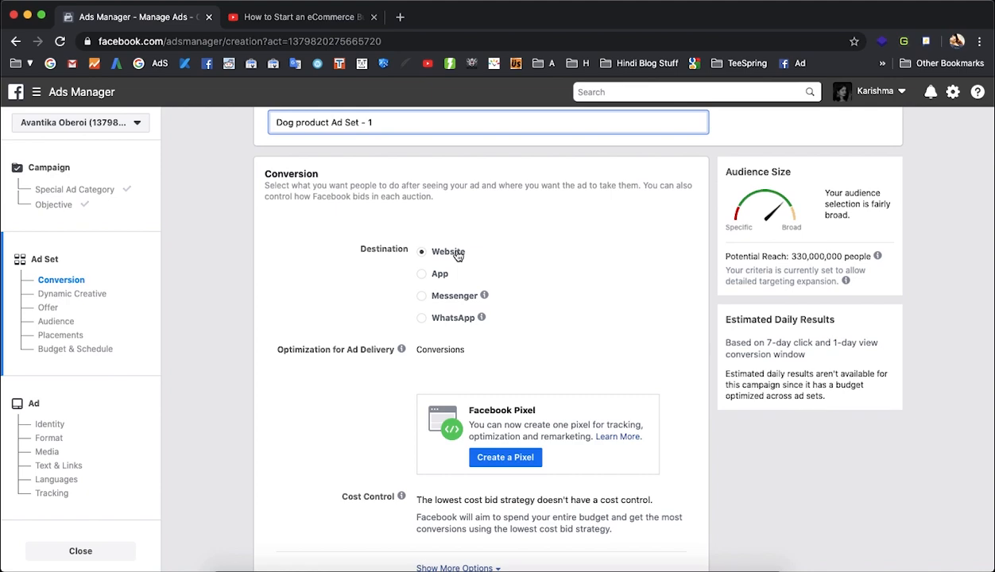
pyautogui.scroll(-3, 409, 247)
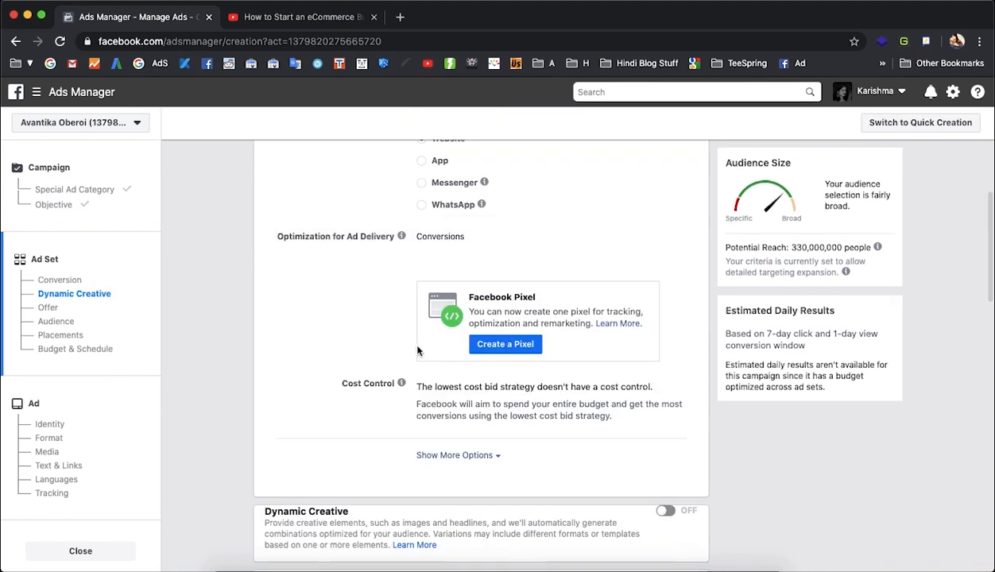
pyautogui.scroll(-8, 386, 362)
pyautogui.scroll(6, 387, 363)
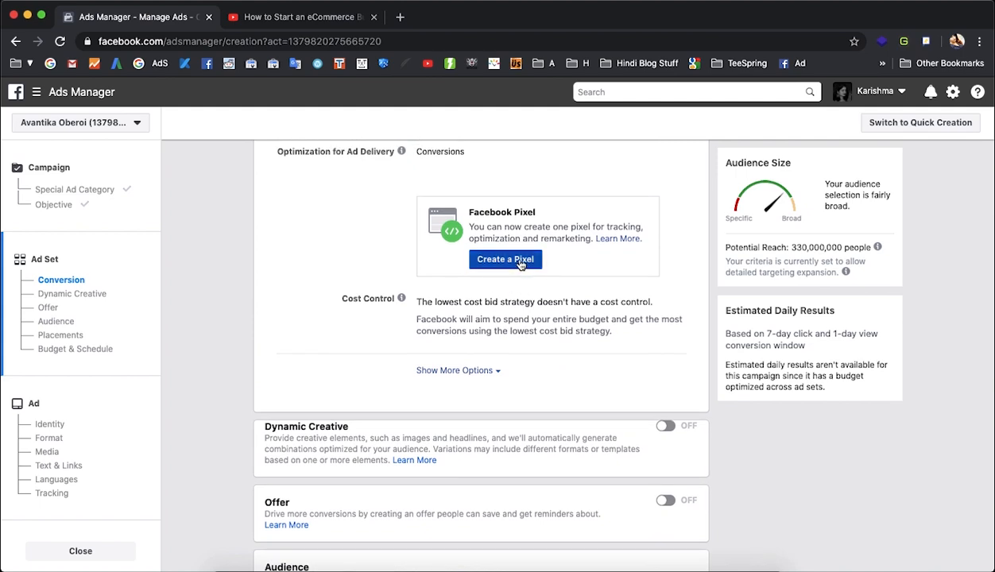
pyautogui.scroll(1, 521, 264)
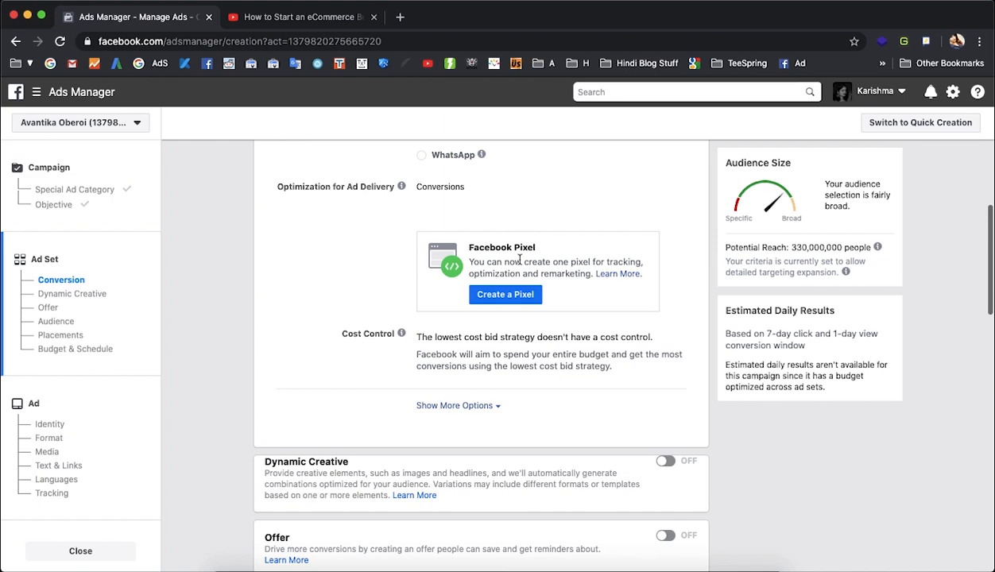
pyautogui.click(504, 304)
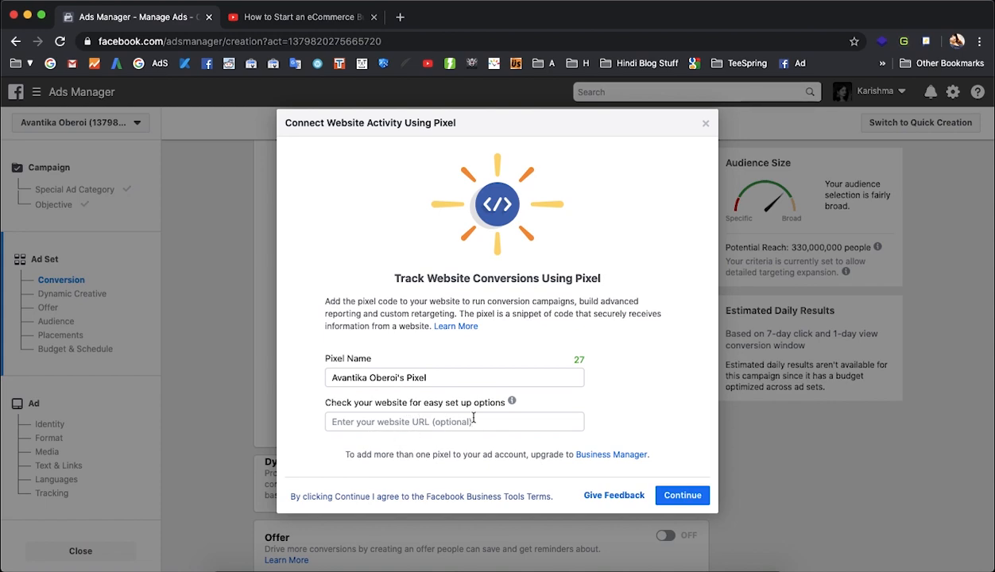
pyautogui.click(706, 126)
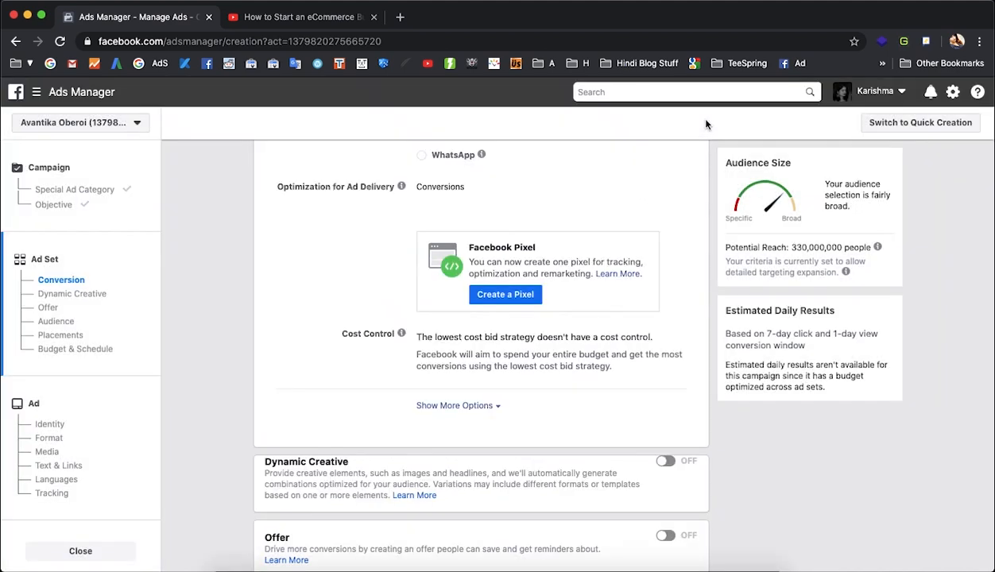
# Open the audience locations for editing, search for "united s", and clear the search without adding a location.
pyautogui.scroll(-3, 612, 213)
pyautogui.scroll(-5, 625, 222)
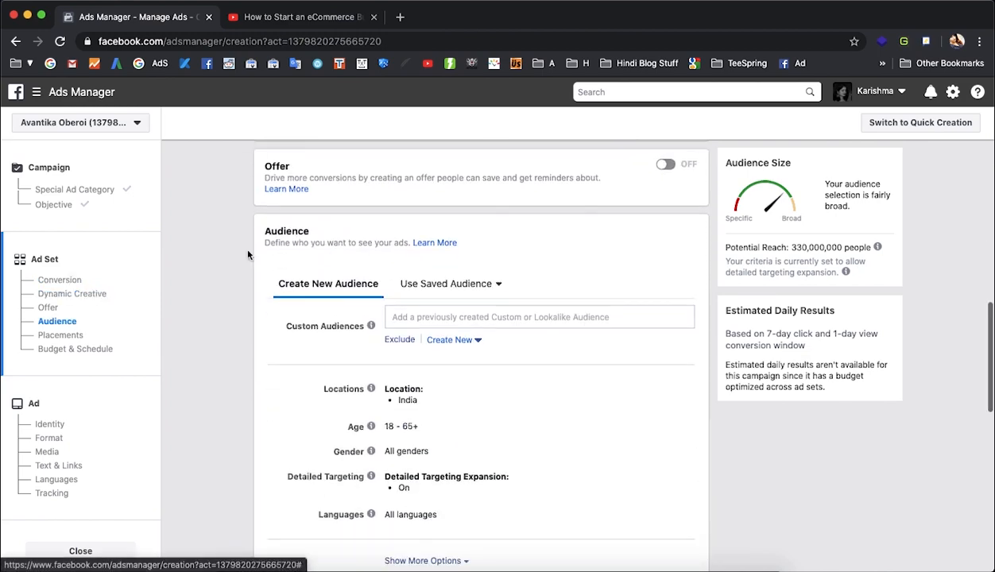
pyautogui.scroll(-2, 346, 372)
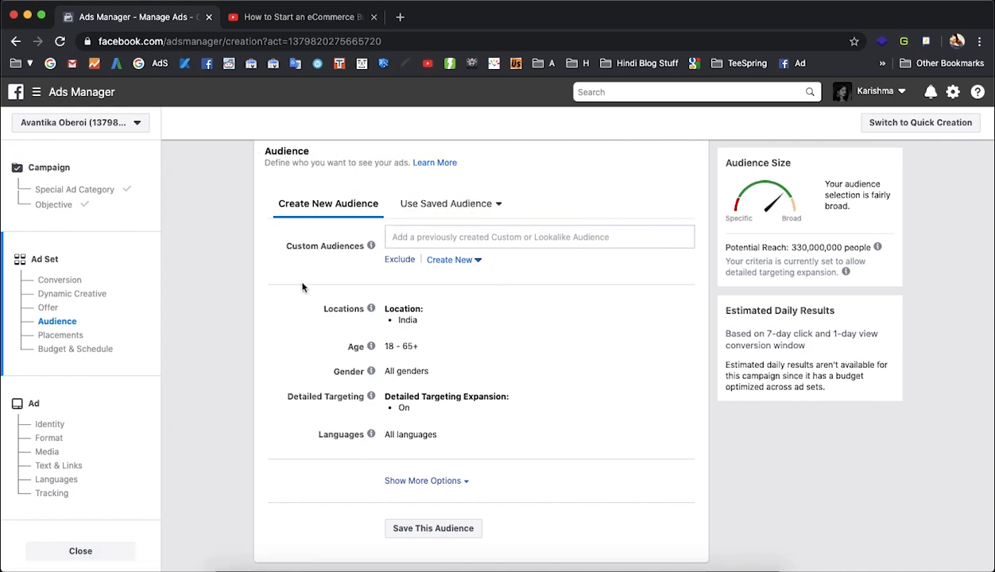
pyautogui.scroll(-2, 316, 252)
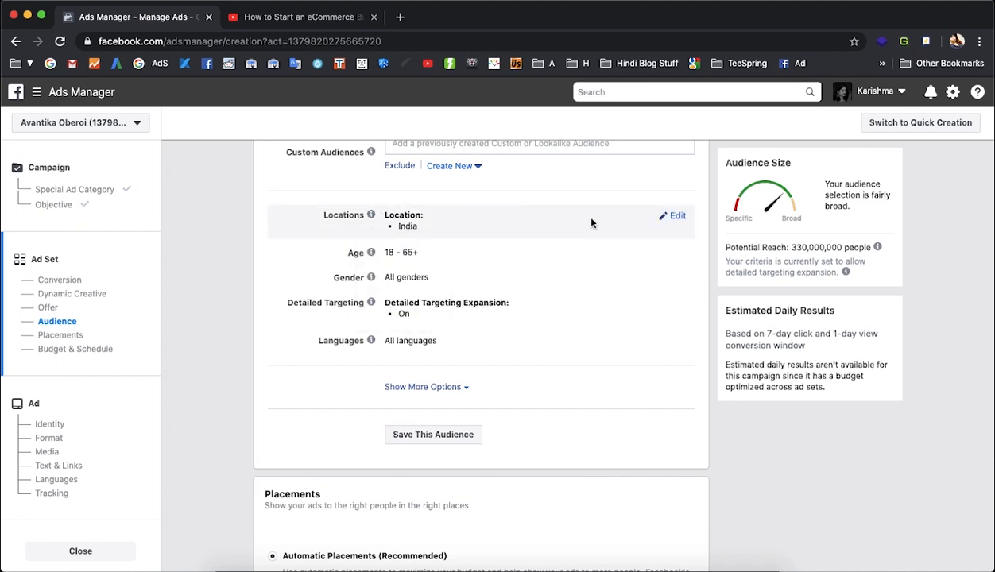
pyautogui.click(677, 216)
pyautogui.click(515, 286)
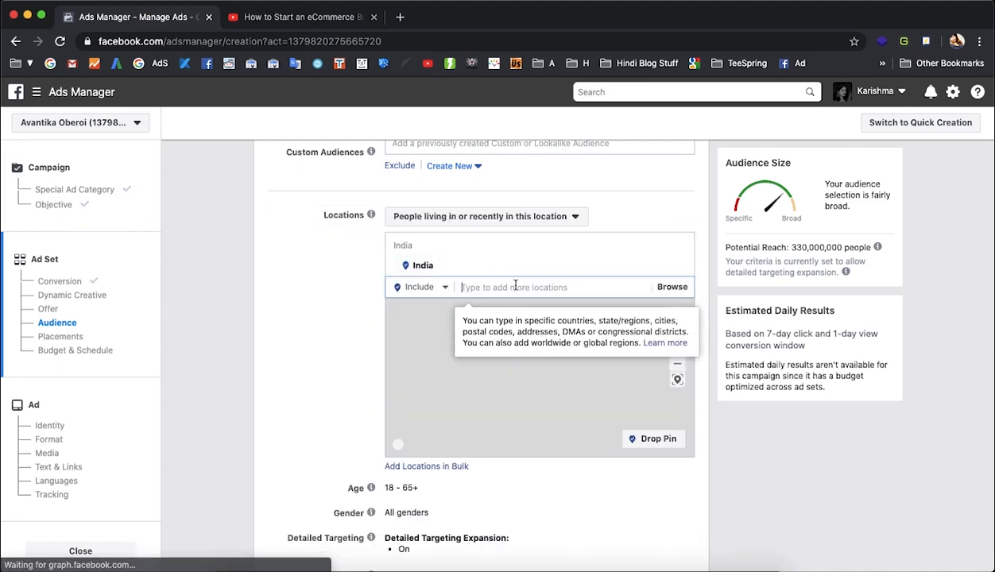
pyautogui.write('united s')
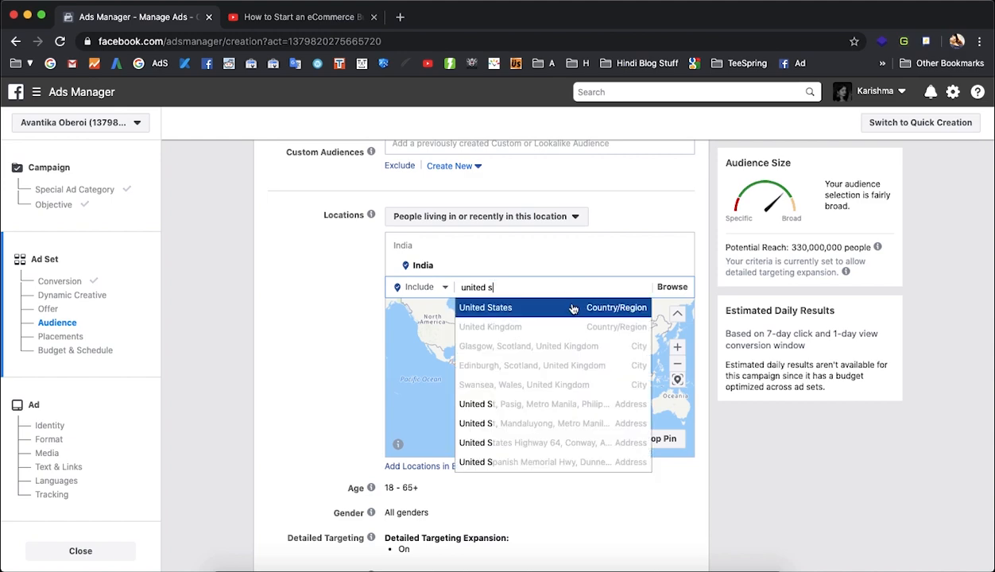
pyautogui.press('super+a')
pyautogui.press('BackSpace')
pyautogui.click(339, 311)
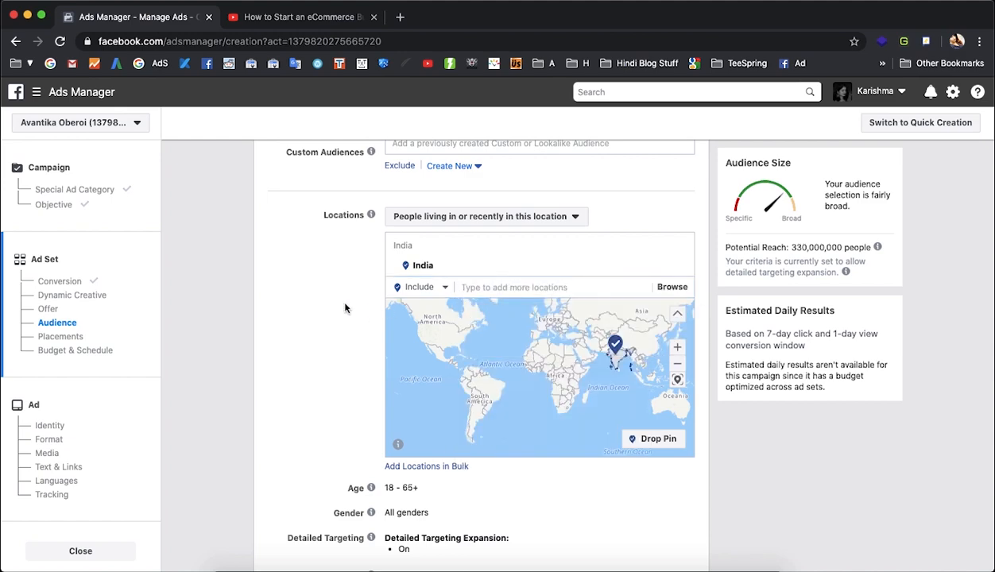
# Open the audience's age, gender and detailed targeting settings for editing, and look through the minimum age choices.
pyautogui.scroll(-5, 437, 262)
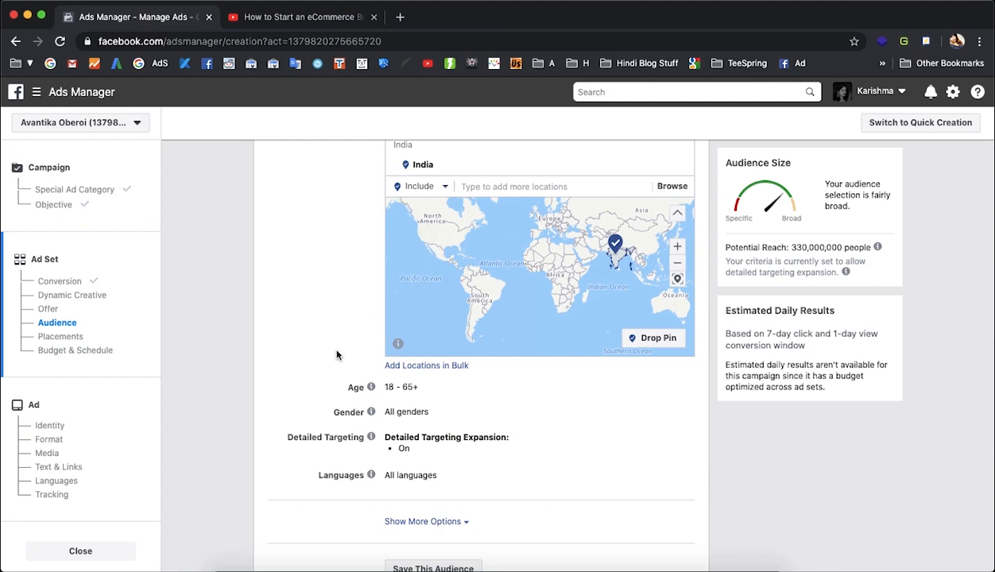
pyautogui.click(675, 298)
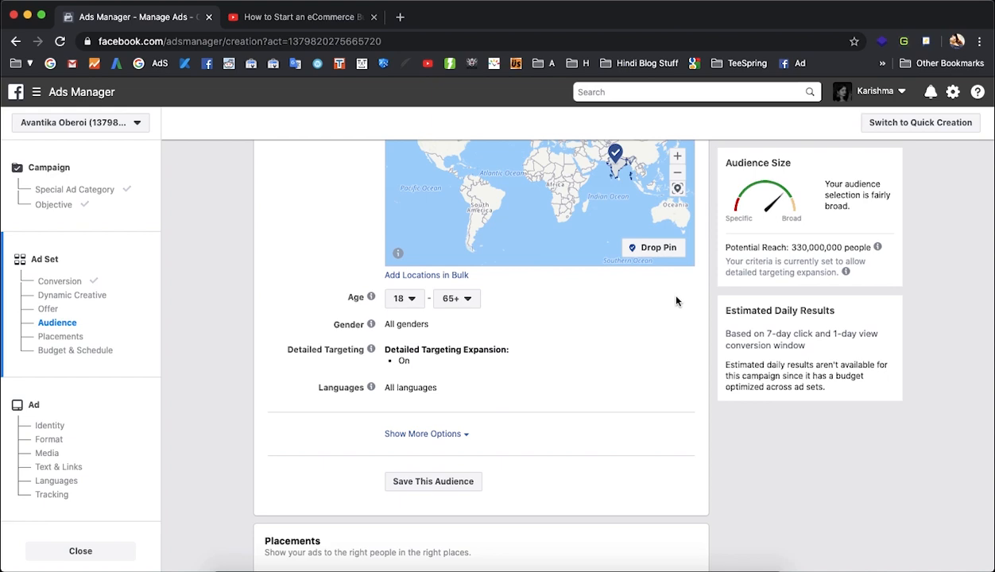
pyautogui.click(410, 300)
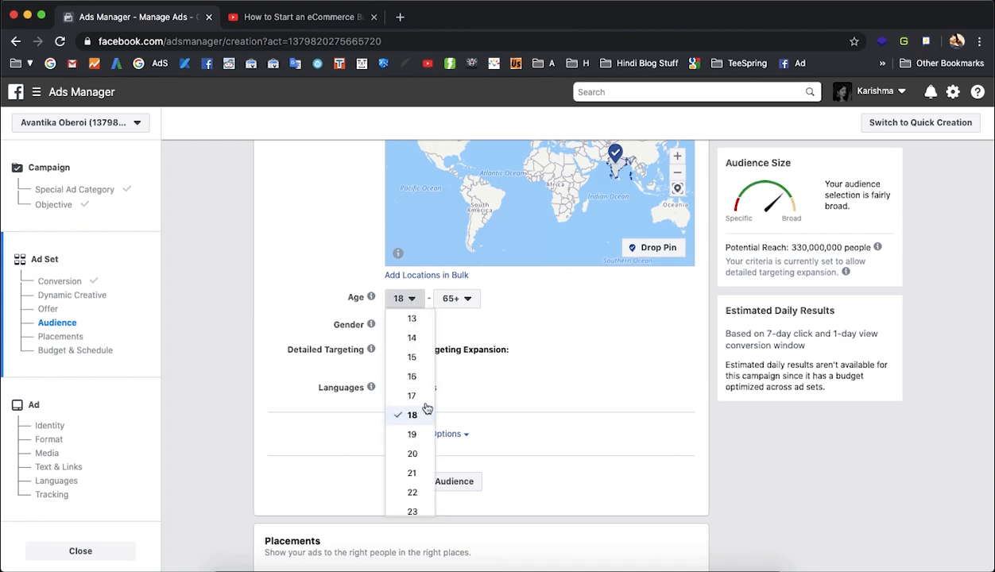
pyautogui.click(526, 311)
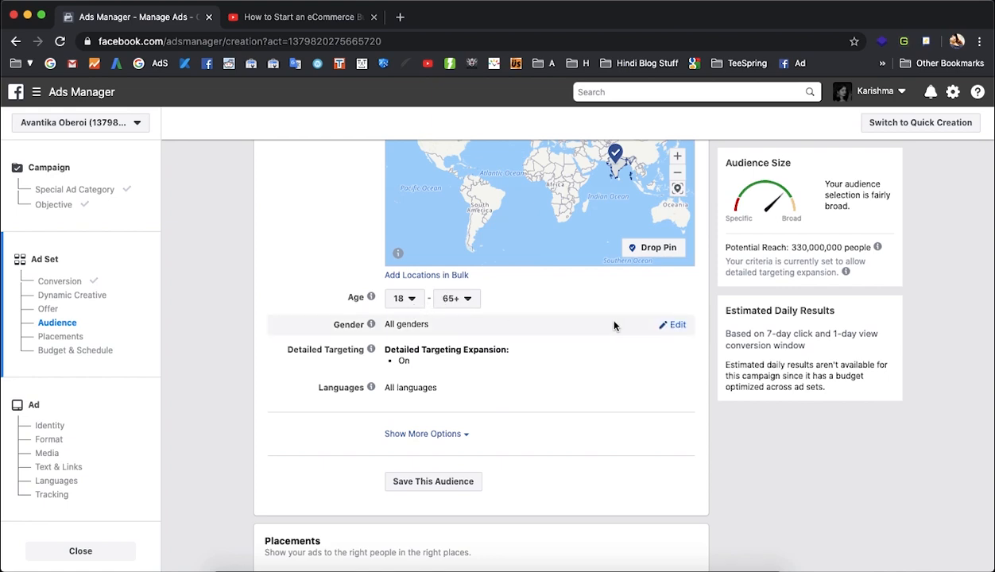
pyautogui.click(675, 326)
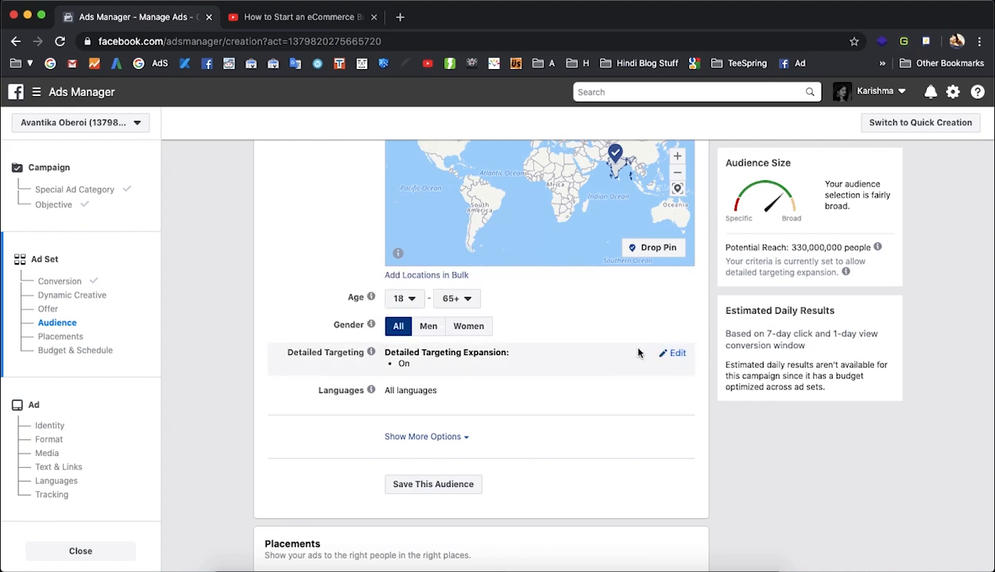
pyautogui.click(674, 356)
pyautogui.scroll(-3, 671, 355)
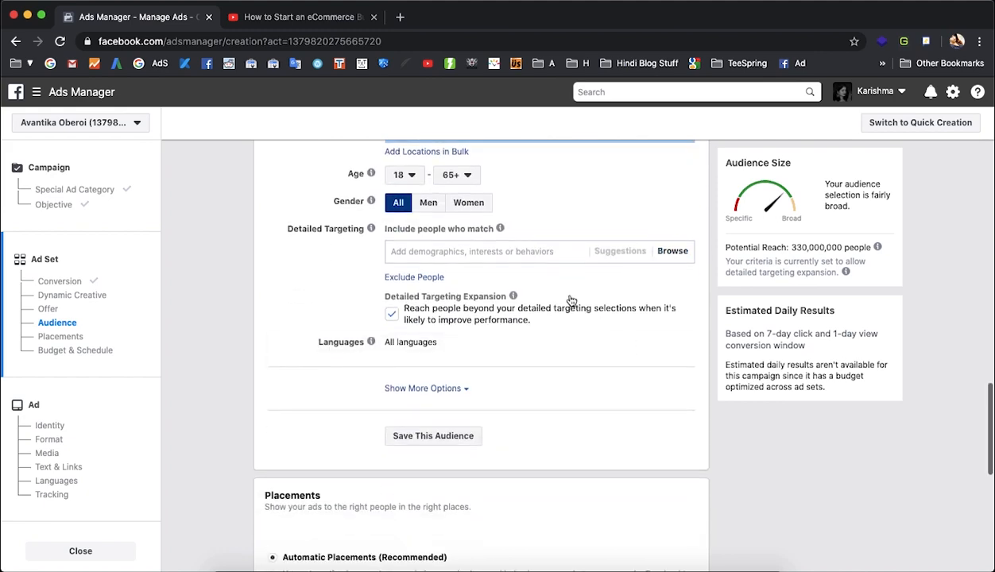
# Search detailed targeting for "dog" and add the Dog Groomer job title.
pyautogui.click(524, 253)
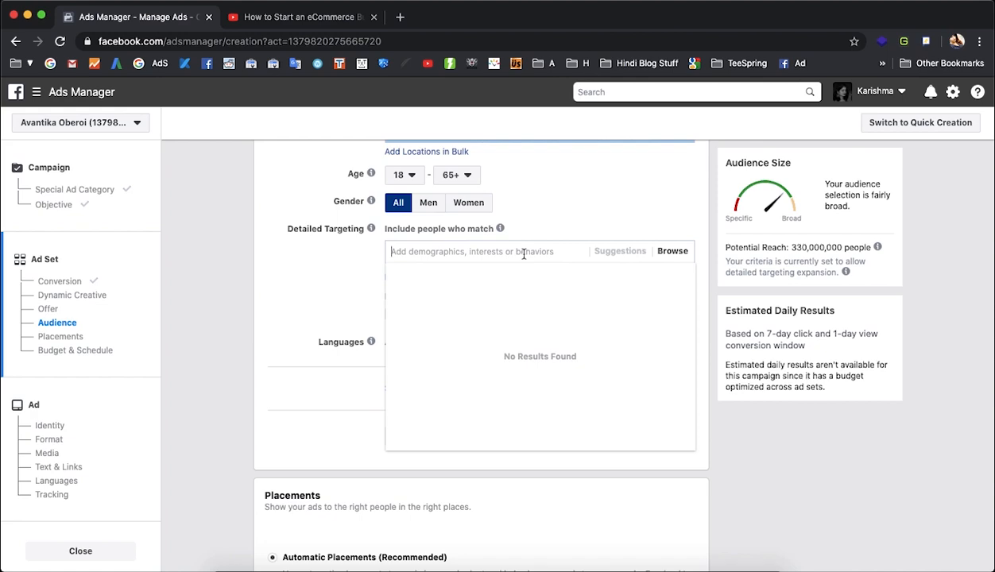
pyautogui.write('dog')
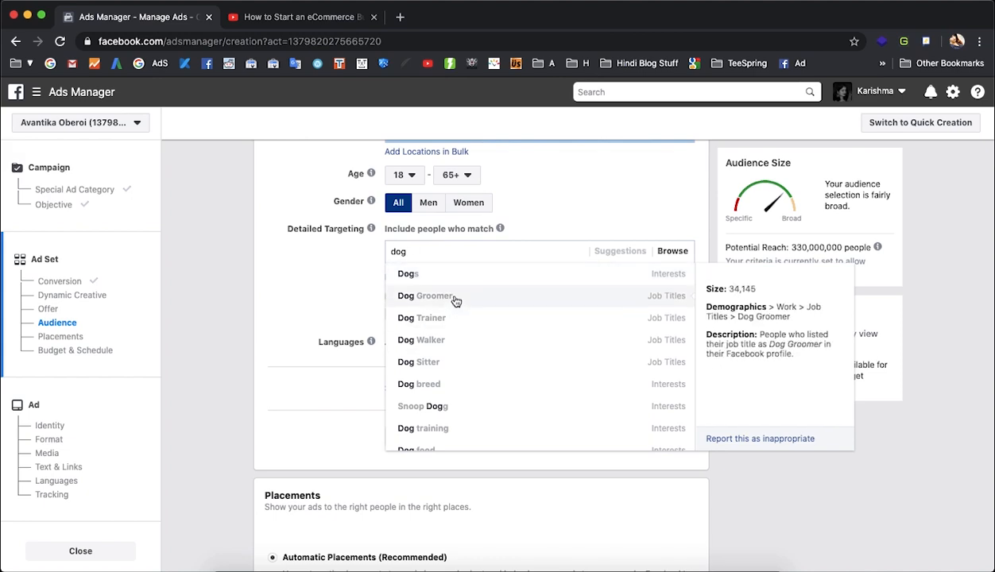
pyautogui.click(456, 301)
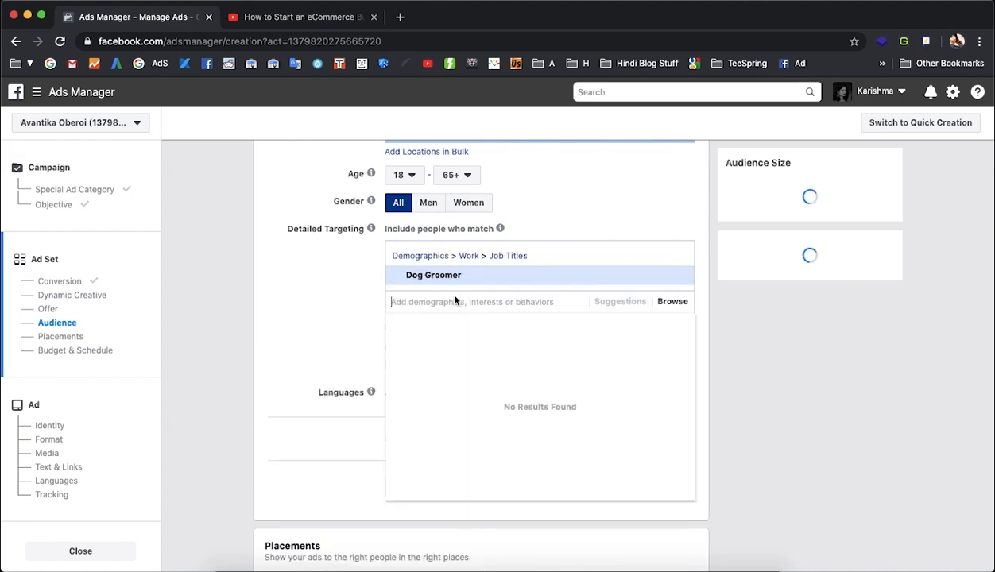
# Look through the targeting suggestions related to Dog Groomer and remove that job title from detailed targeting.
pyautogui.click(621, 302)
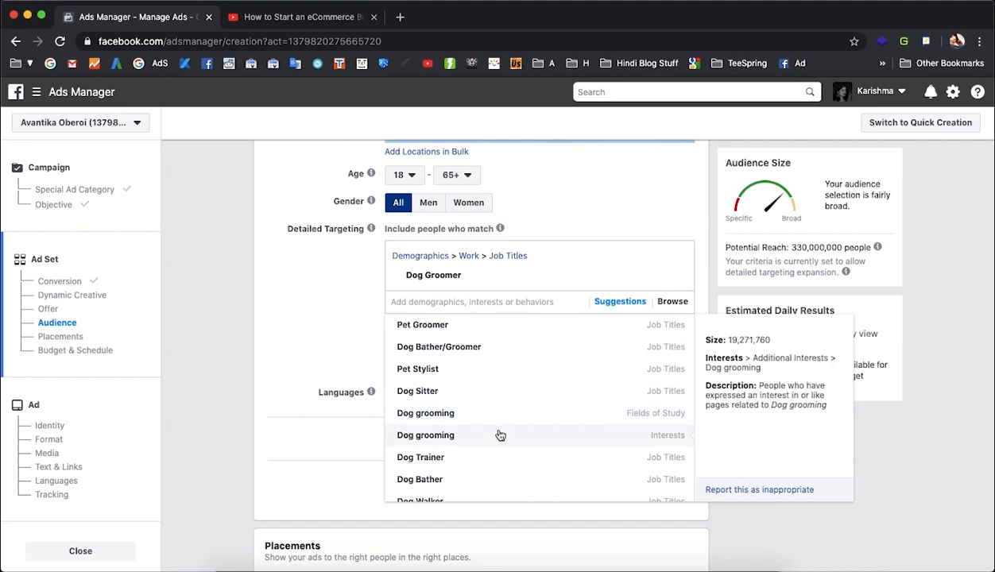
pyautogui.scroll(-2, 498, 443)
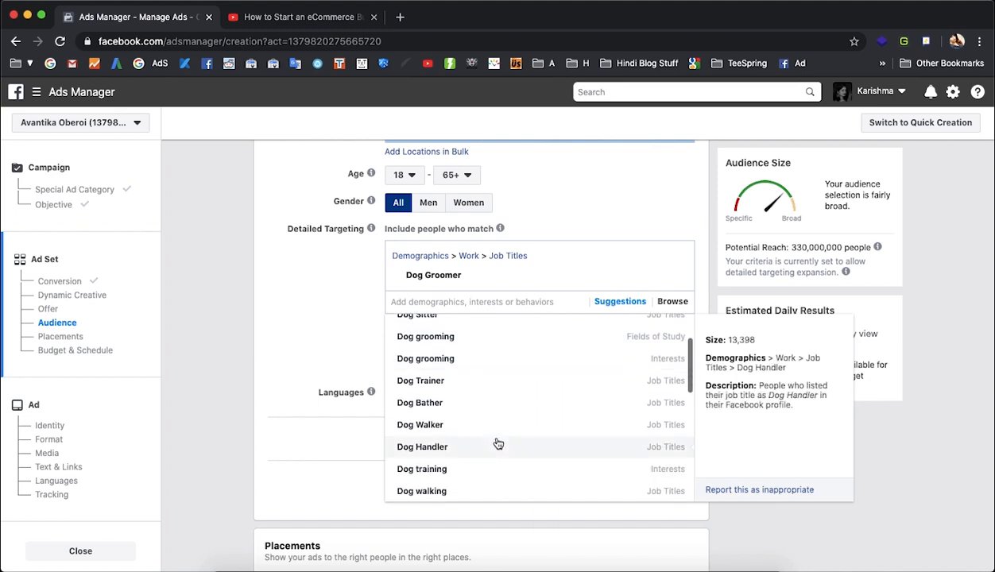
pyautogui.scroll(-2, 485, 451)
pyautogui.scroll(-10, 485, 451)
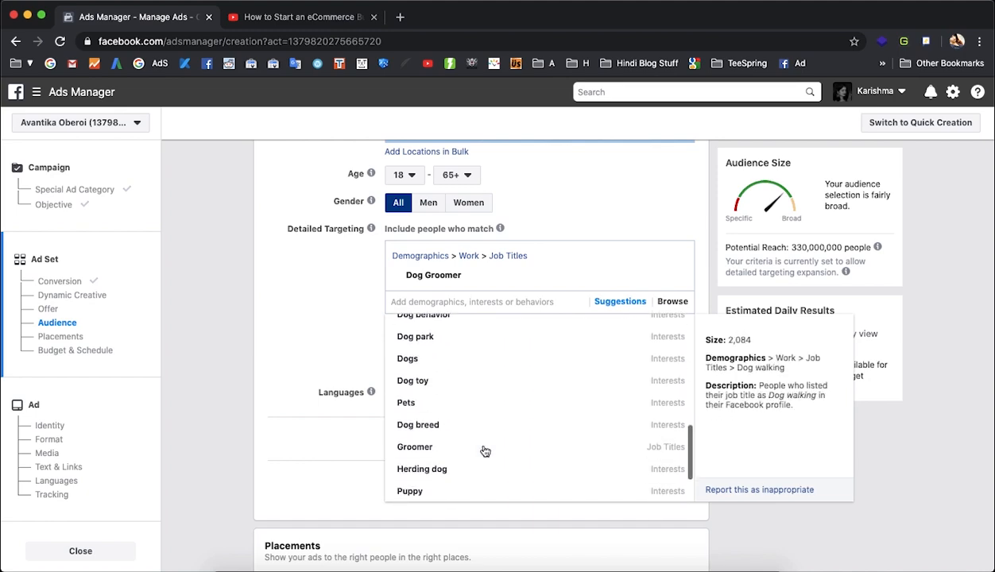
pyautogui.scroll(10, 484, 451)
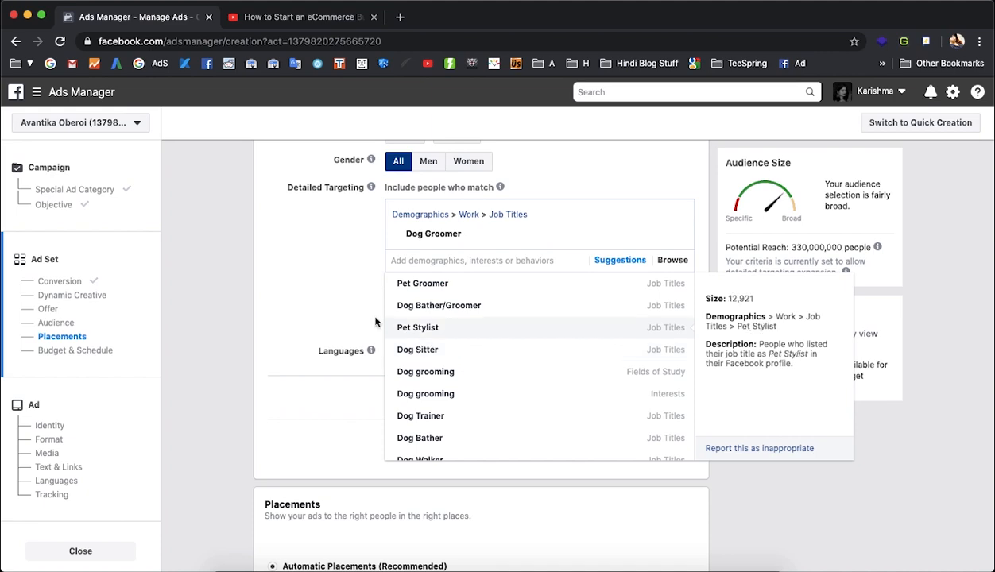
pyautogui.click(321, 280)
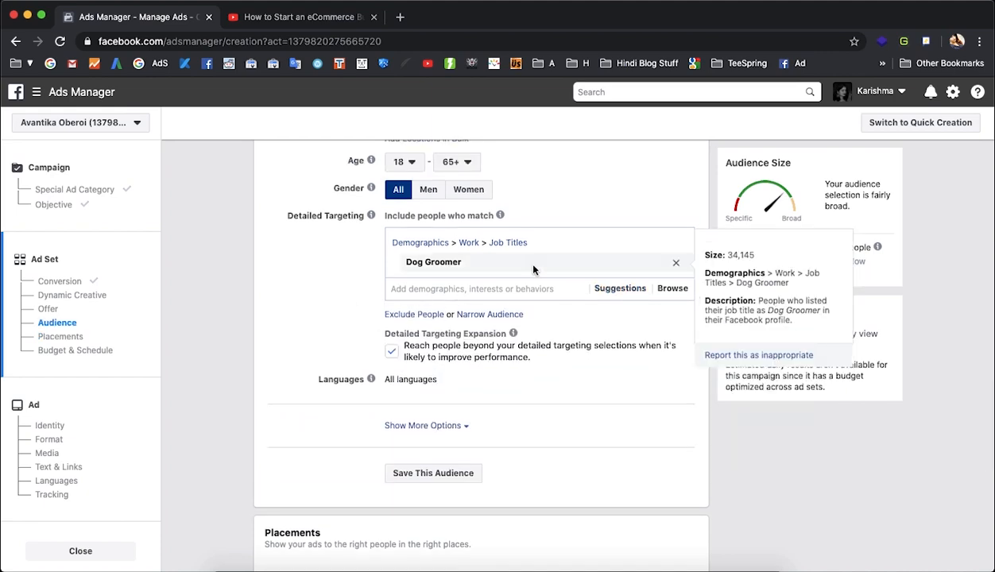
pyautogui.click(676, 264)
# Search detailed targeting for "engaged cus" and add the Engaged Shoppers purchase behavior to the audience.
pyautogui.click(472, 237)
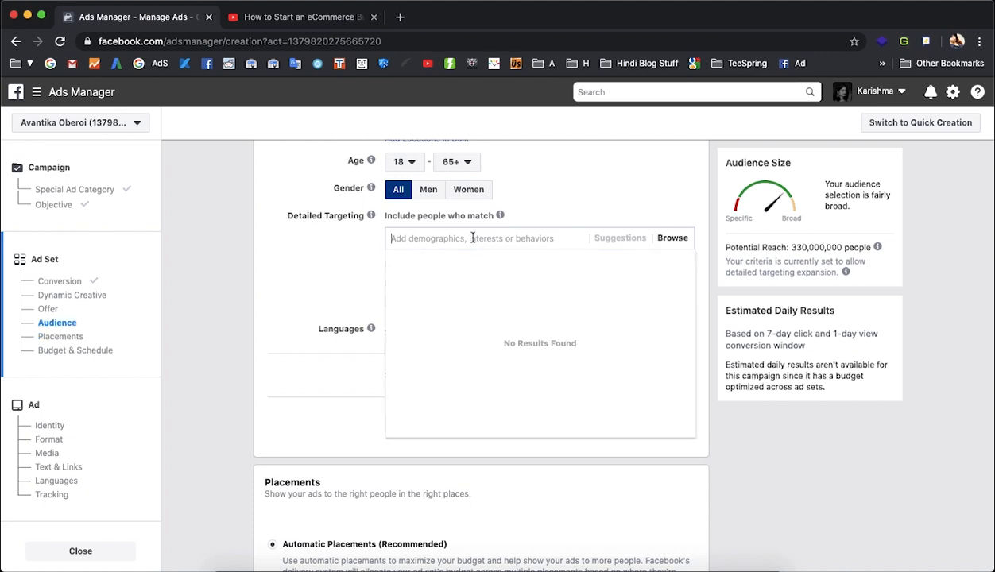
pyautogui.write('enageg')
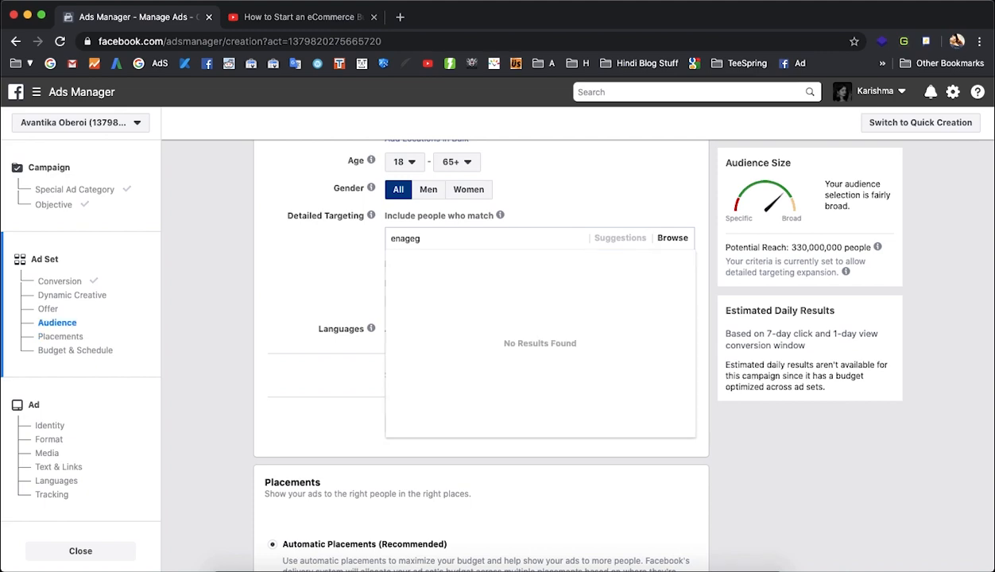
pyautogui.press('BackSpace')
pyautogui.press('BackSpace')
pyautogui.press('BackSpace')
pyautogui.press('BackSpace')
pyautogui.write('ga')
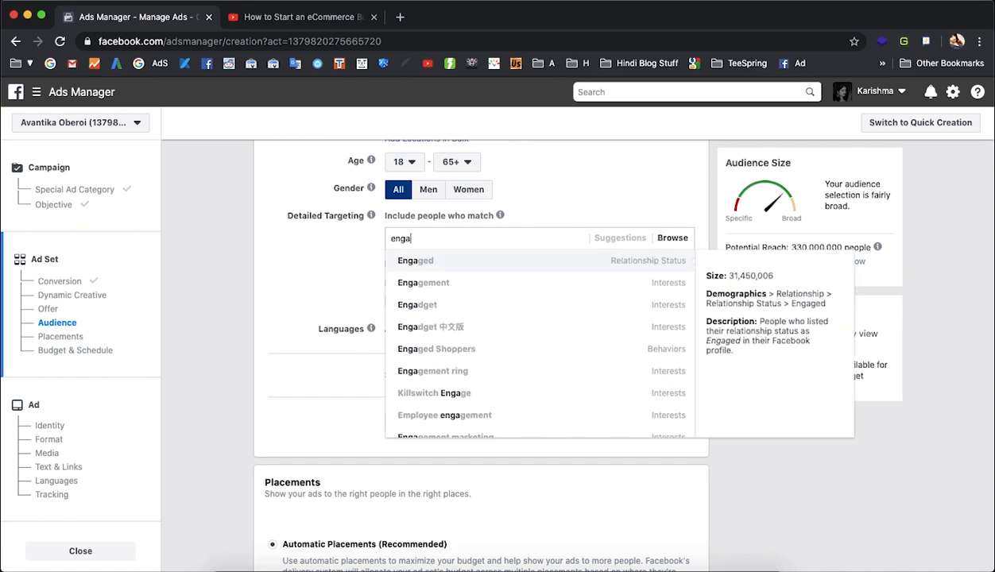
pyautogui.write('ged c')
pyautogui.write('us')
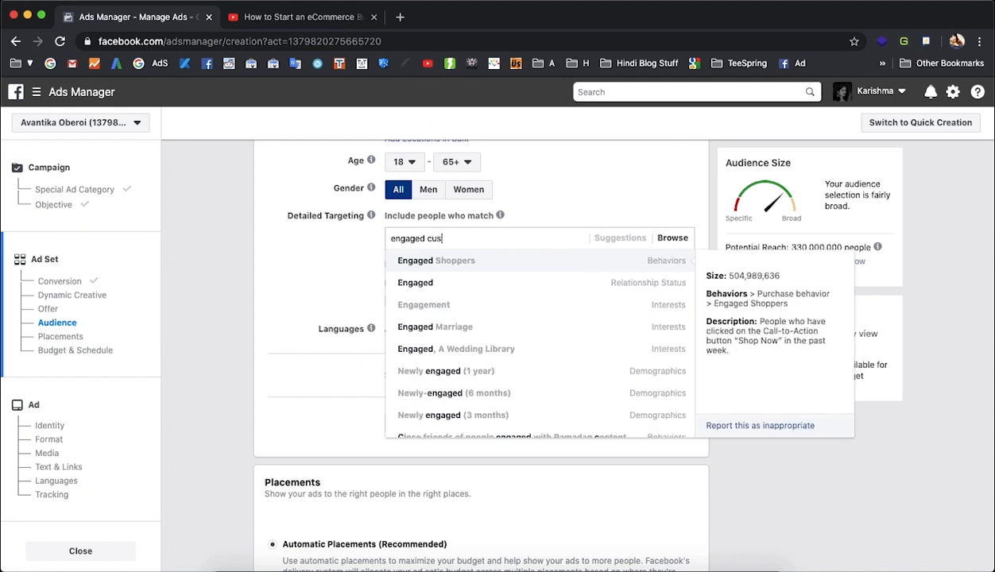
pyautogui.click(534, 263)
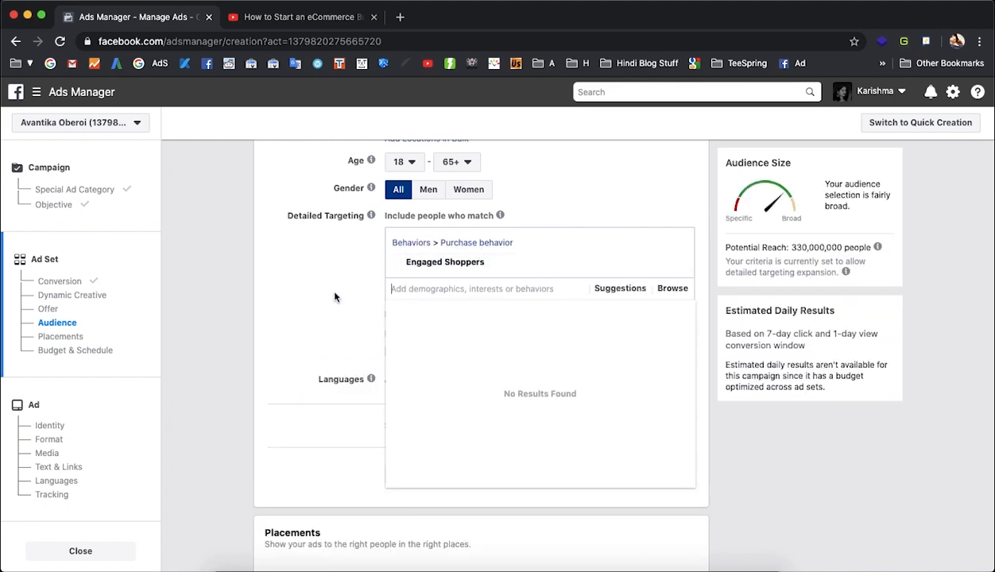
pyautogui.moveTo(505, 262)
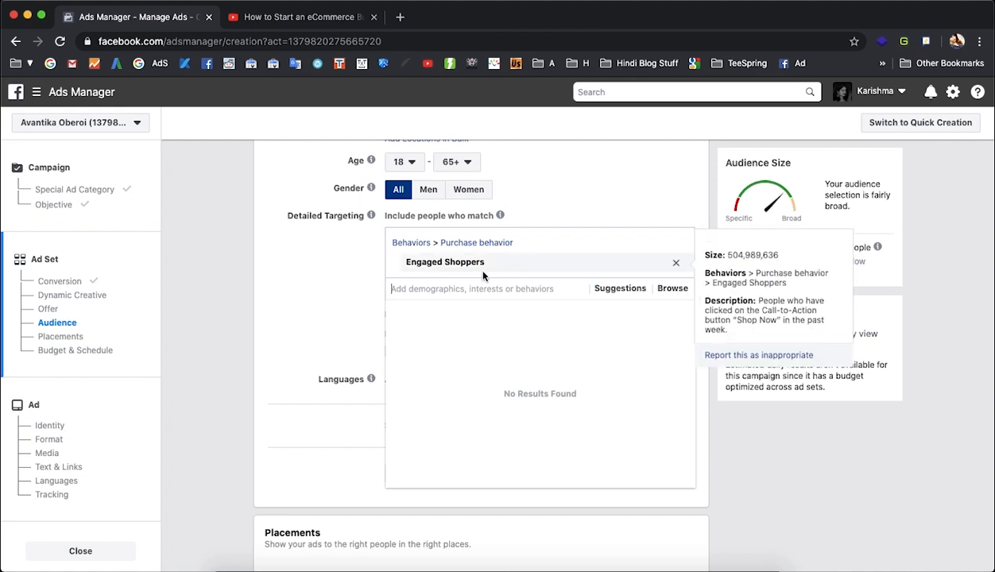
pyautogui.click(322, 289)
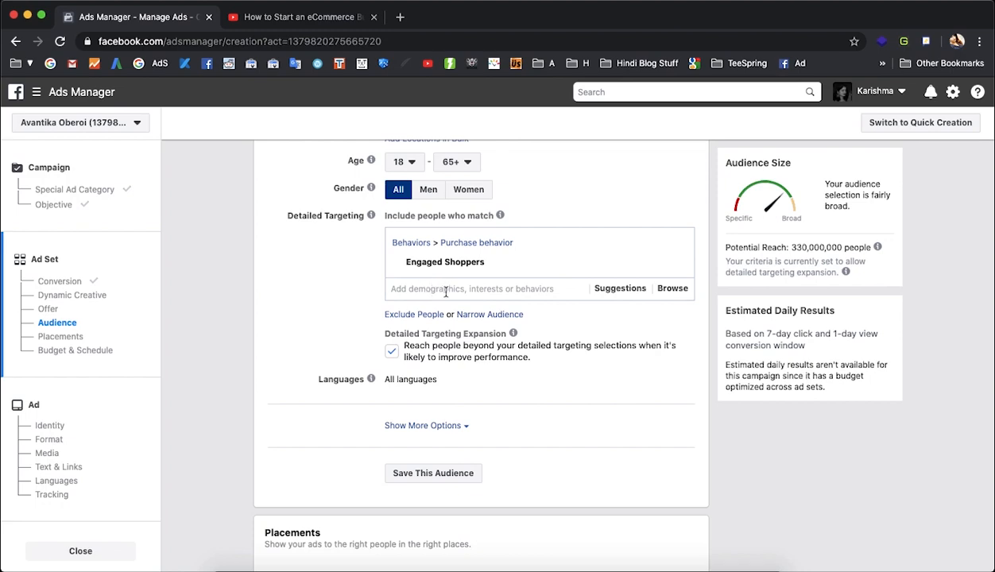
# Open the audience languages for editing, try Hindi as the language, and remove it again.
pyautogui.scroll(-2, 438, 331)
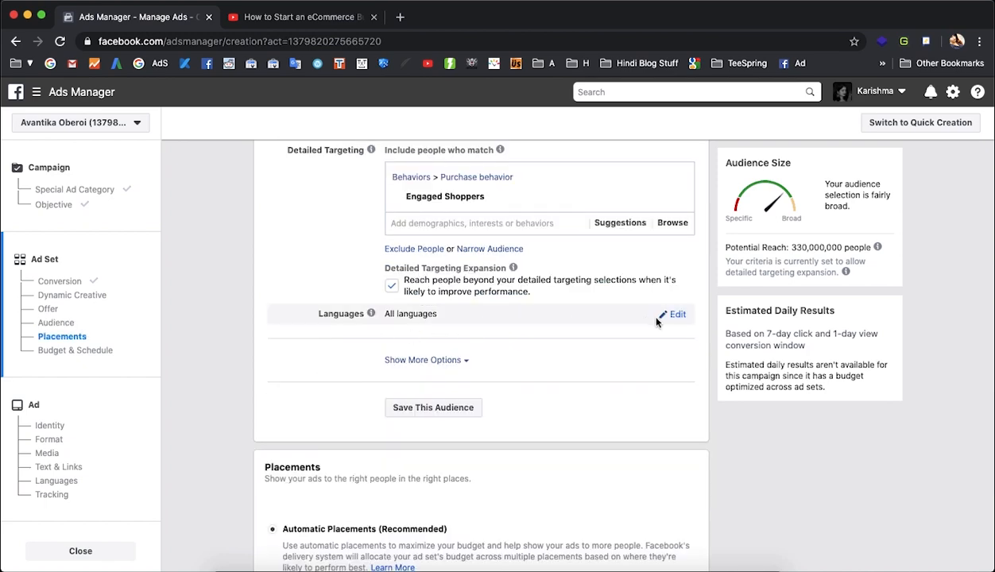
pyautogui.click(674, 318)
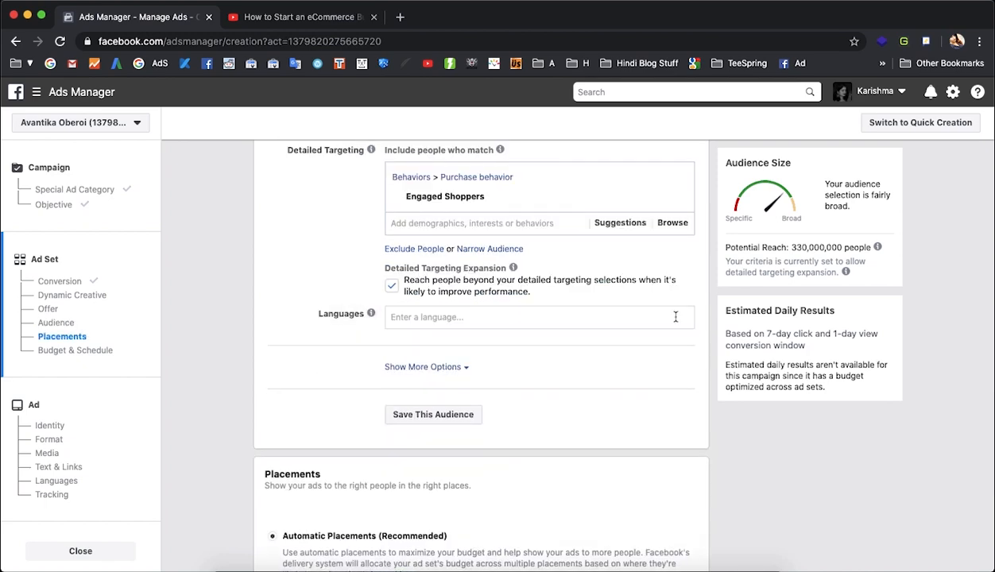
pyautogui.click(427, 316)
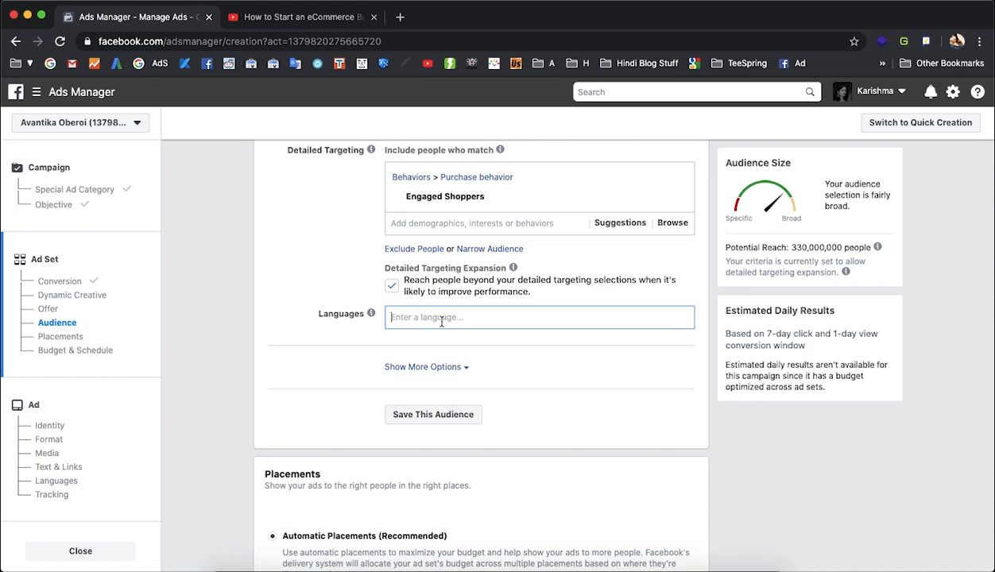
pyautogui.write('eng')
pyautogui.press('BackSpace')
pyautogui.press('BackSpace')
pyautogui.write('hindi')
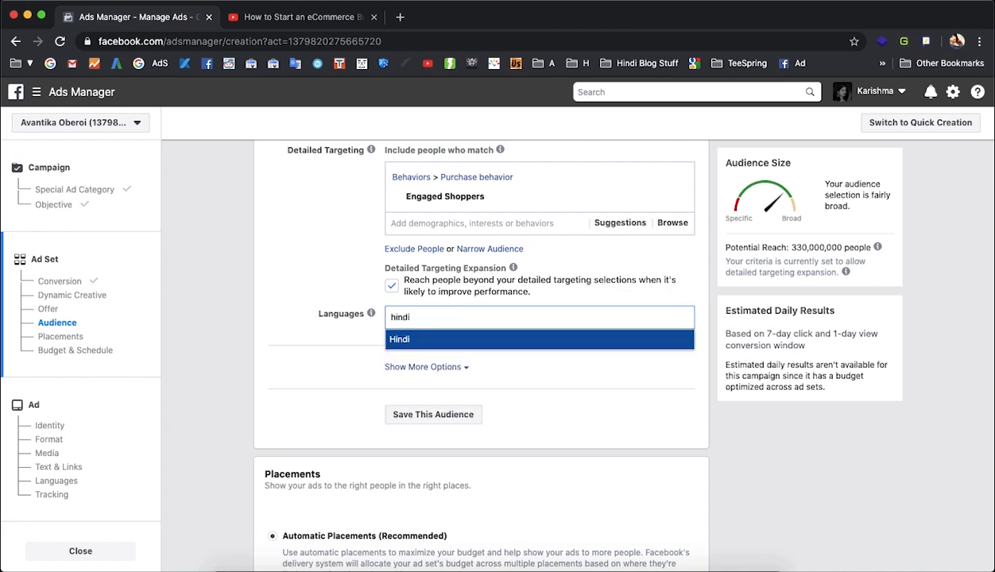
pyautogui.click(448, 340)
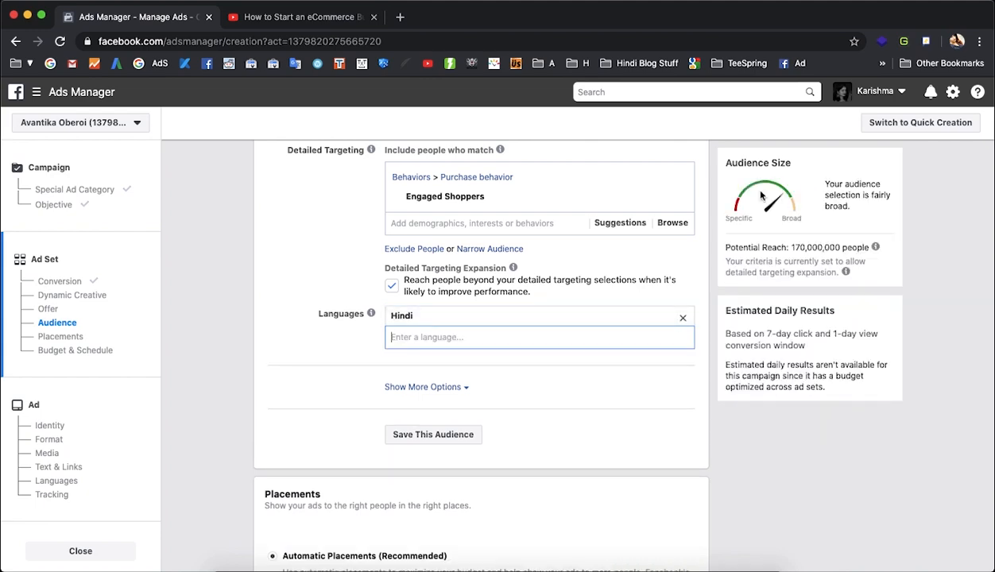
pyautogui.moveTo(746, 211)
pyautogui.click(685, 320)
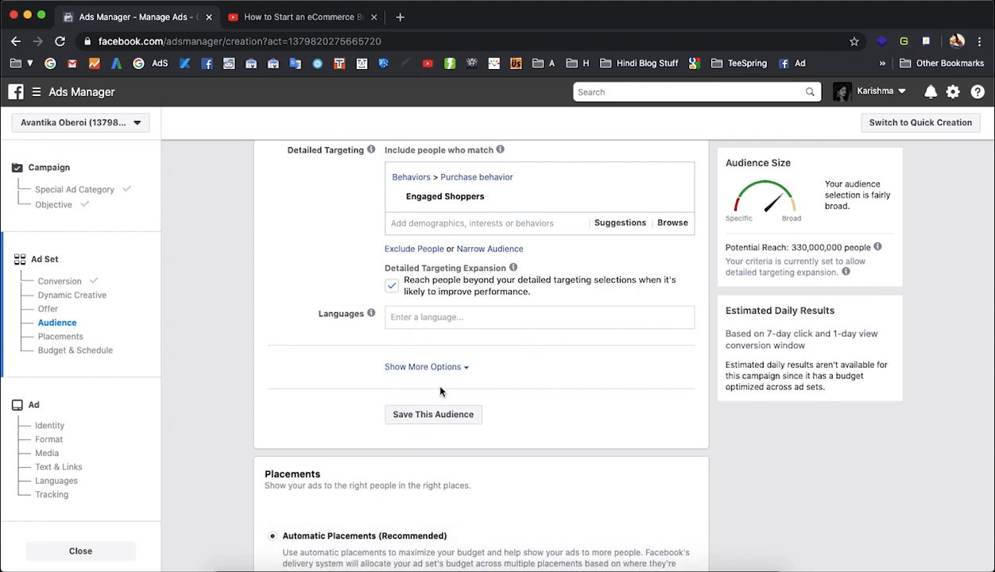
# Choose Manual Placements for the ad set and deselect the Audience Network, Messenger and Instagram platforms.
pyautogui.scroll(-2, 430, 377)
pyautogui.scroll(-3, 362, 380)
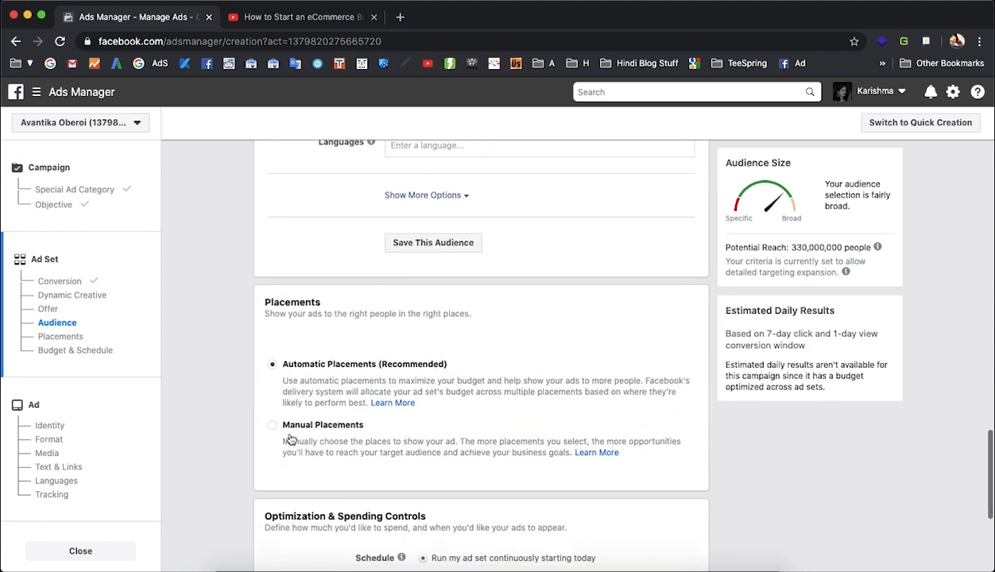
pyautogui.scroll(-2, 317, 328)
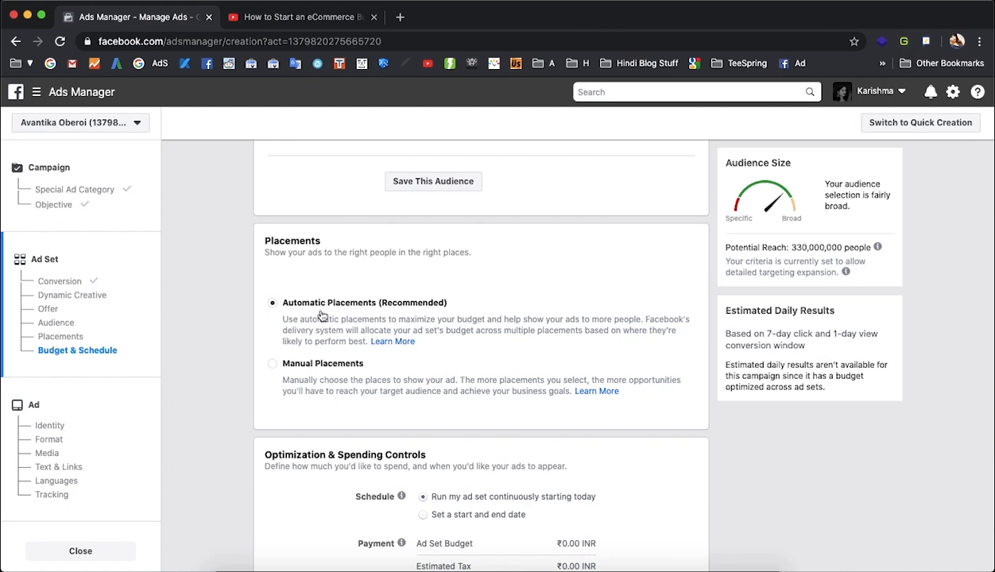
pyautogui.click(272, 366)
pyautogui.scroll(-5, 271, 368)
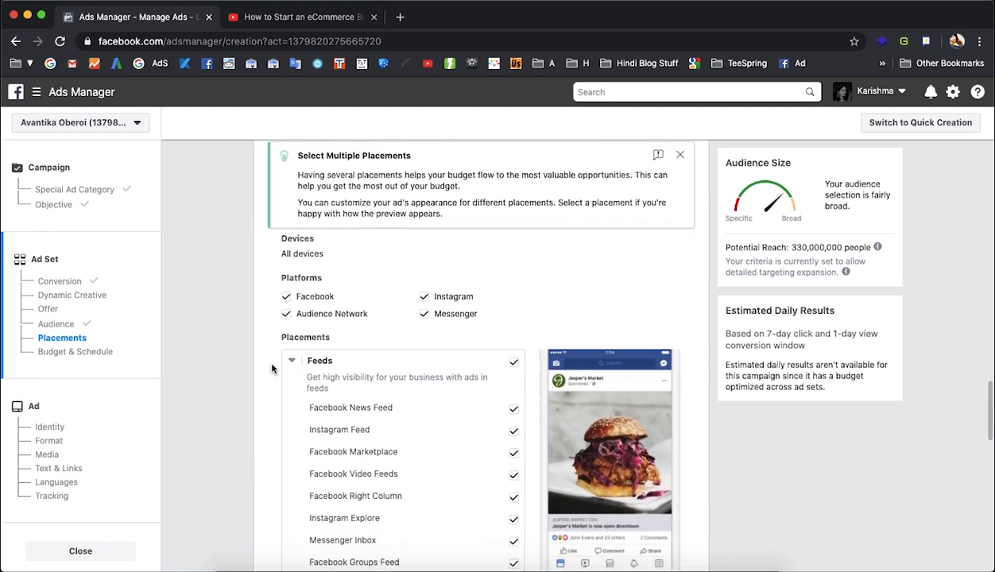
pyautogui.scroll(-1, 271, 368)
pyautogui.scroll(-1, 271, 368)
pyautogui.scroll(-1, 271, 368)
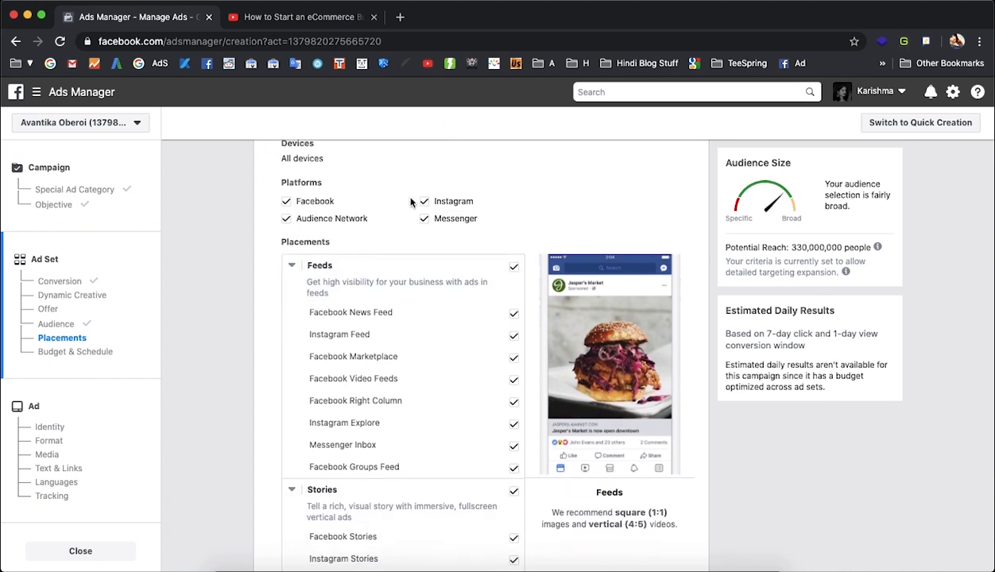
pyautogui.click(287, 220)
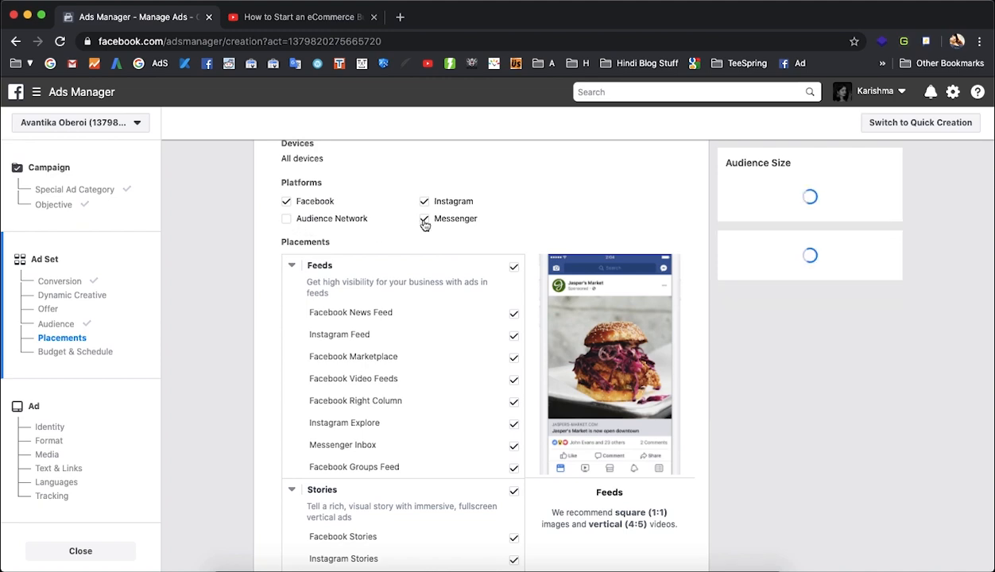
pyautogui.click(424, 220)
pyautogui.click(423, 202)
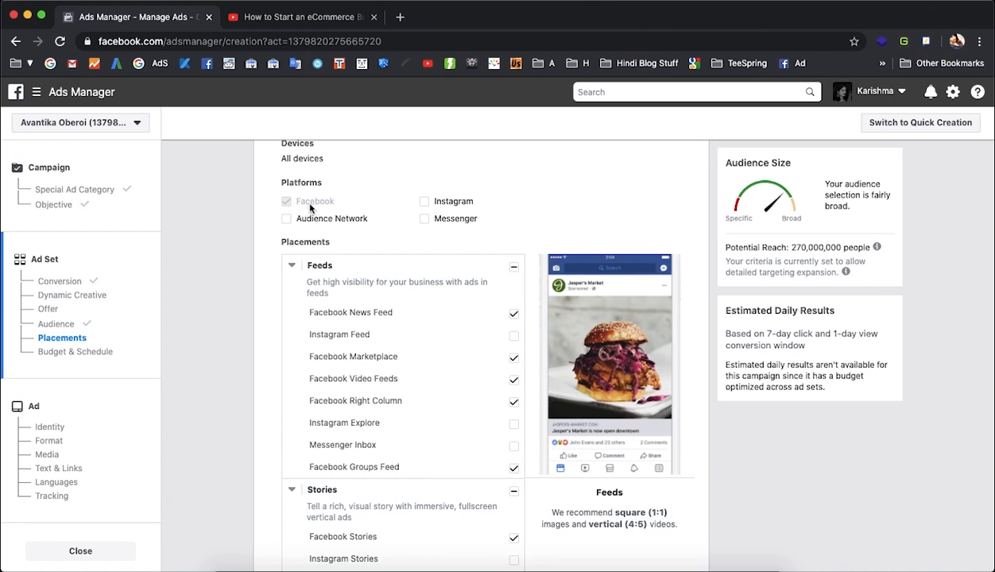
# Deselect the Facebook Marketplace, Facebook Right Column and Facebook Groups Feed placements, along with the whole Stories group.
pyautogui.scroll(-2, 283, 333)
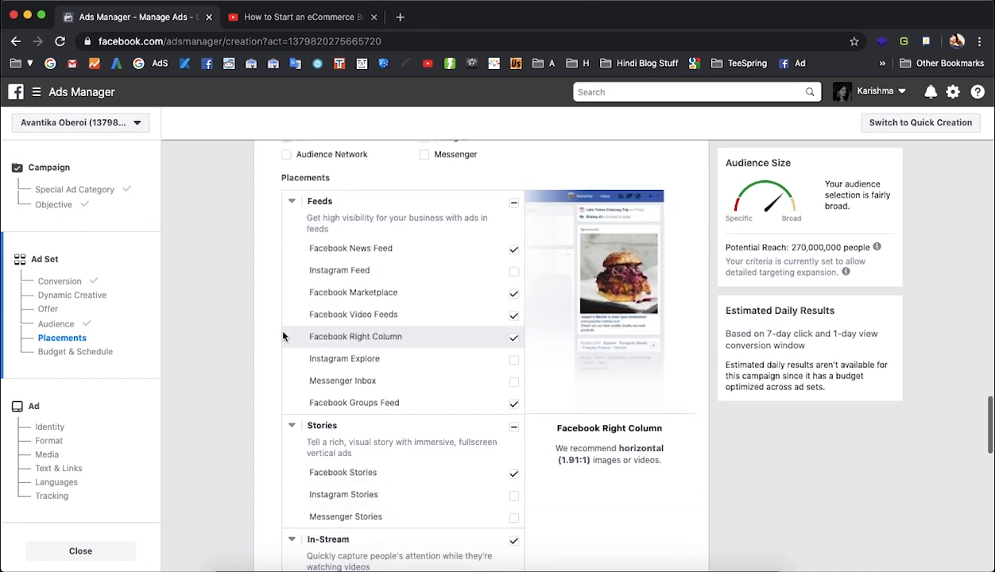
pyautogui.click(515, 298)
pyautogui.click(514, 340)
pyautogui.click(513, 404)
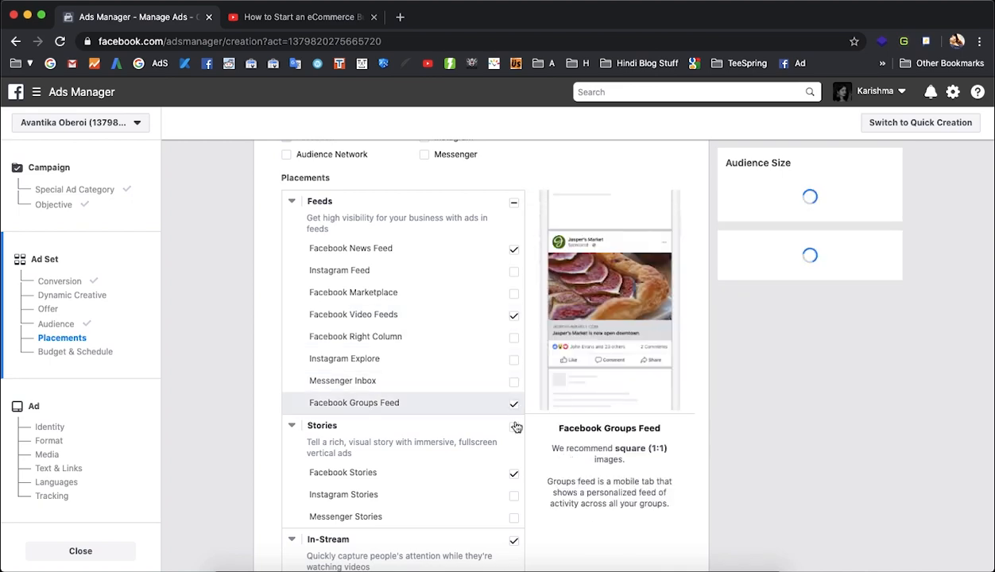
pyautogui.click(515, 431)
pyautogui.scroll(-2, 515, 434)
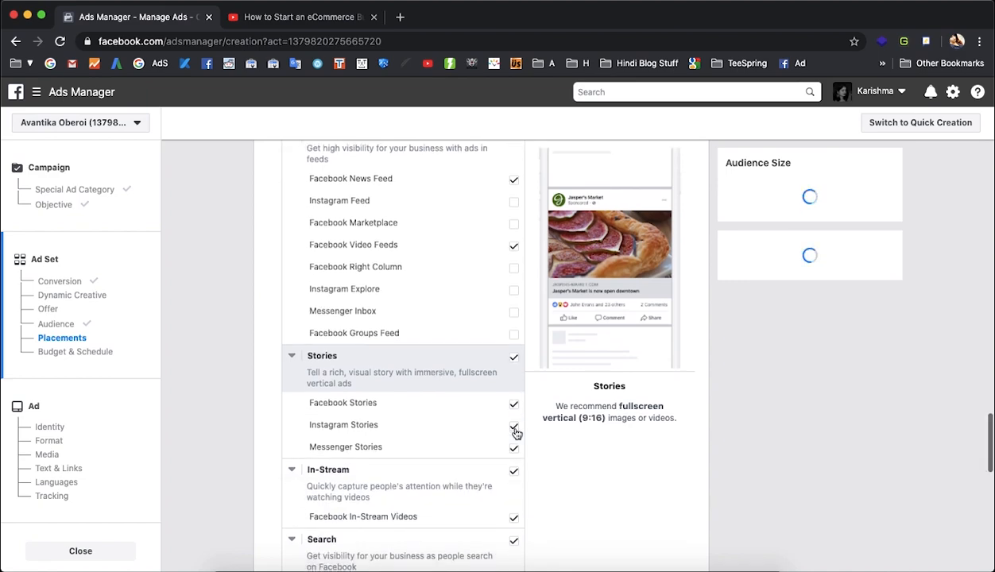
pyautogui.click(515, 358)
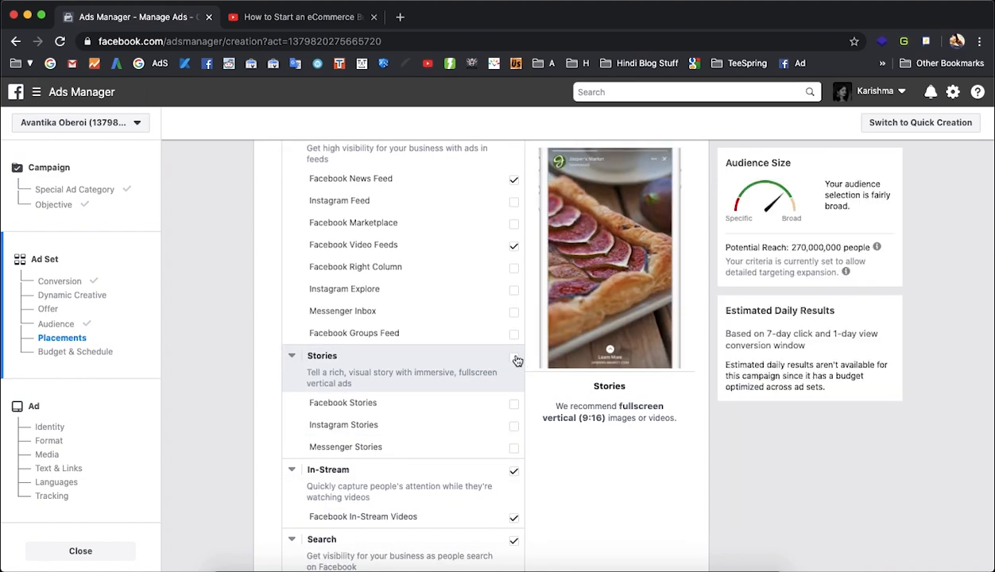
# Deselect the In-Stream, Search and In-Article placement groups.
pyautogui.scroll(-2, 515, 360)
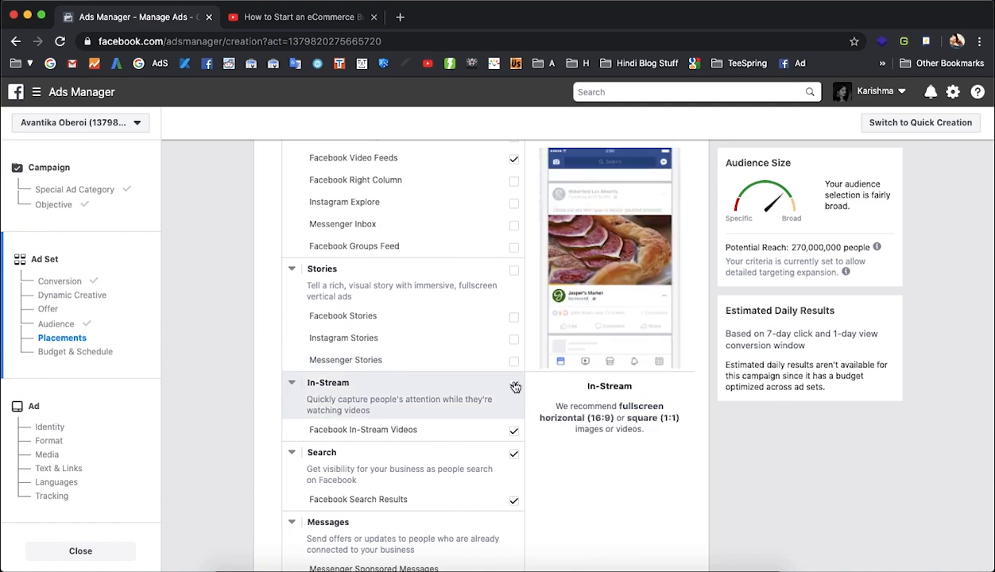
pyautogui.click(515, 386)
pyautogui.scroll(-2, 515, 387)
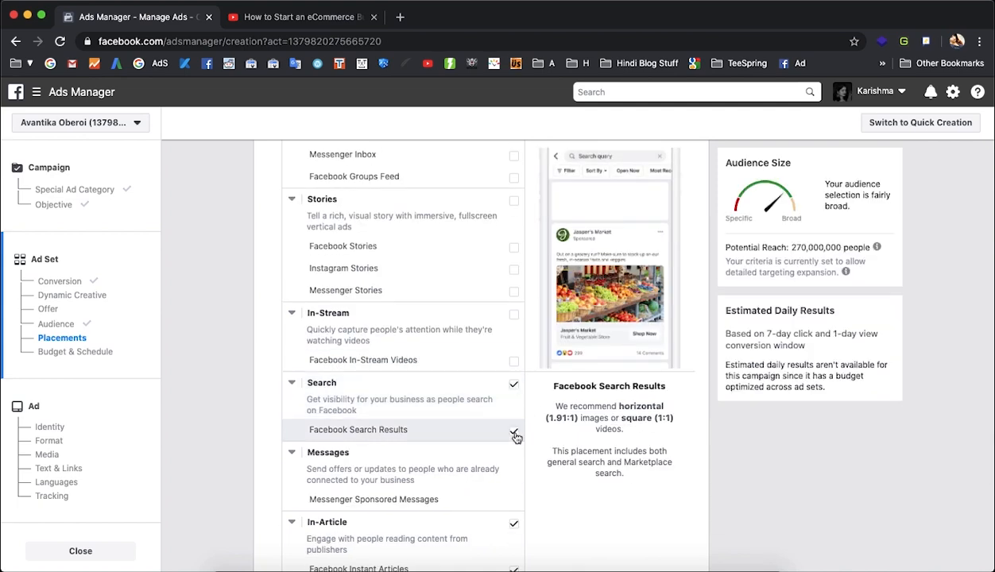
pyautogui.click(514, 434)
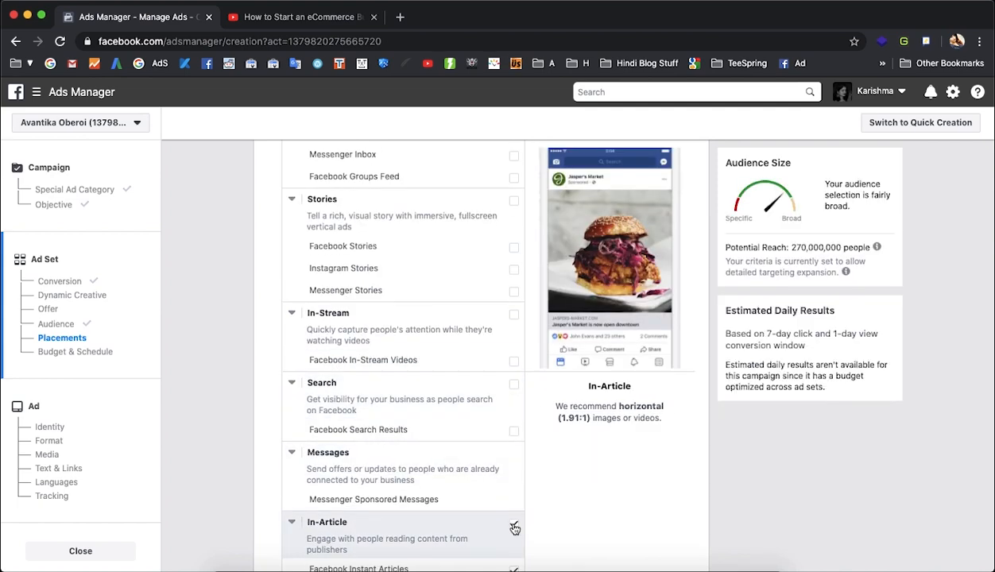
pyautogui.click(515, 526)
# Review the ad set's schedule, conversion, offer and audience settings, including location, age, gender and detailed targeting.
pyautogui.scroll(-6, 433, 434)
pyautogui.scroll(-1, 433, 433)
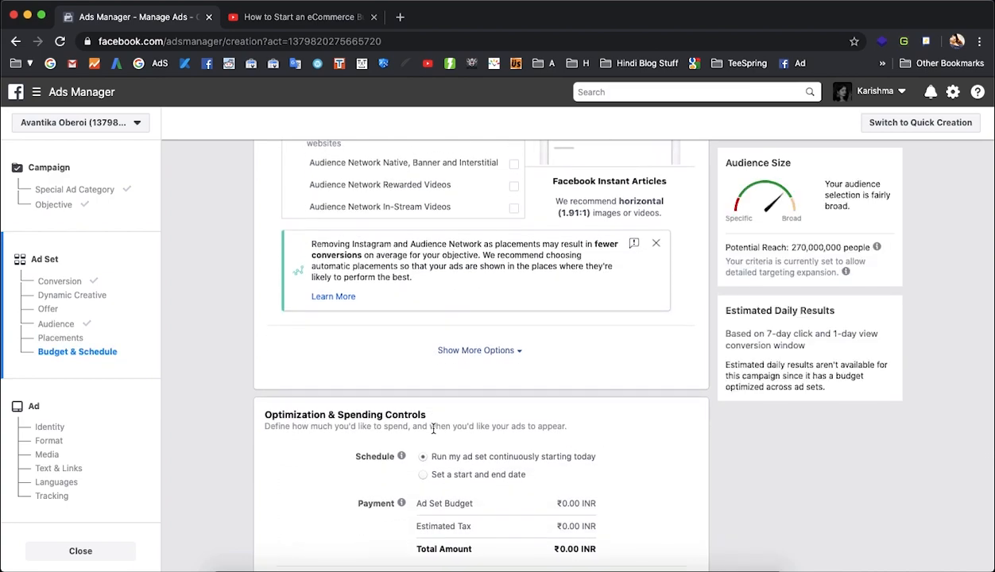
pyautogui.scroll(-2, 433, 429)
pyautogui.scroll(15, 433, 430)
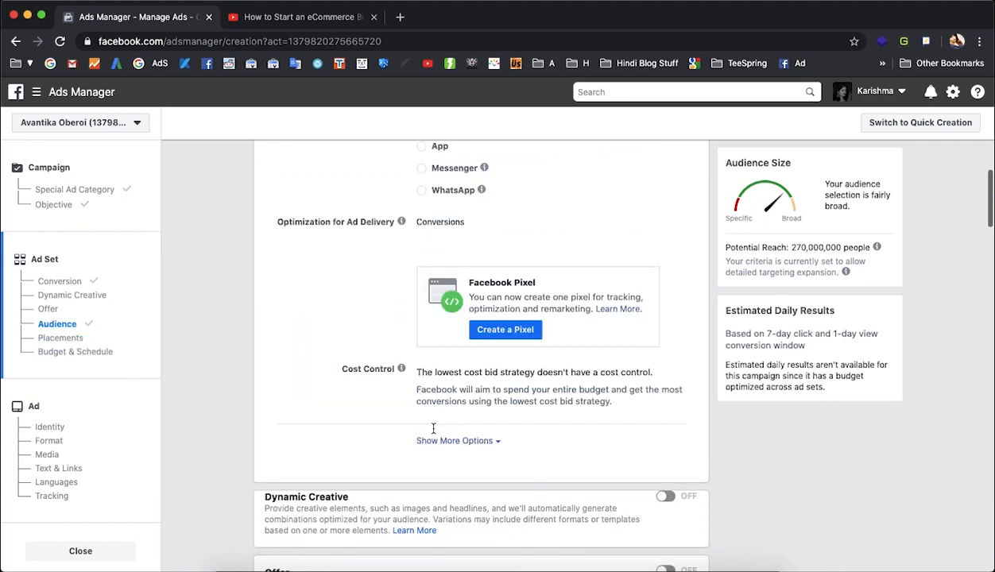
pyautogui.scroll(3, 433, 430)
pyautogui.scroll(-8, 433, 429)
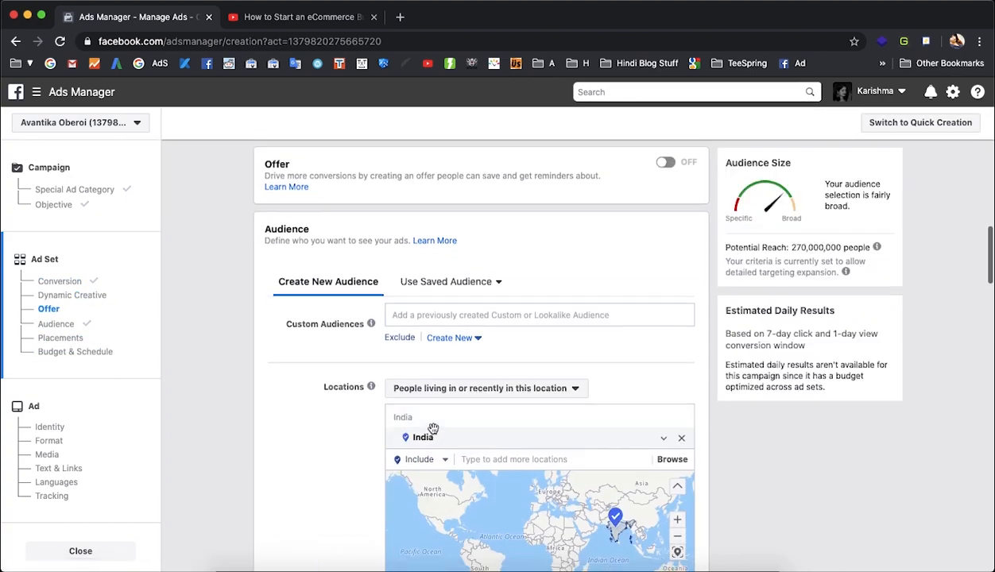
pyautogui.scroll(-8, 344, 477)
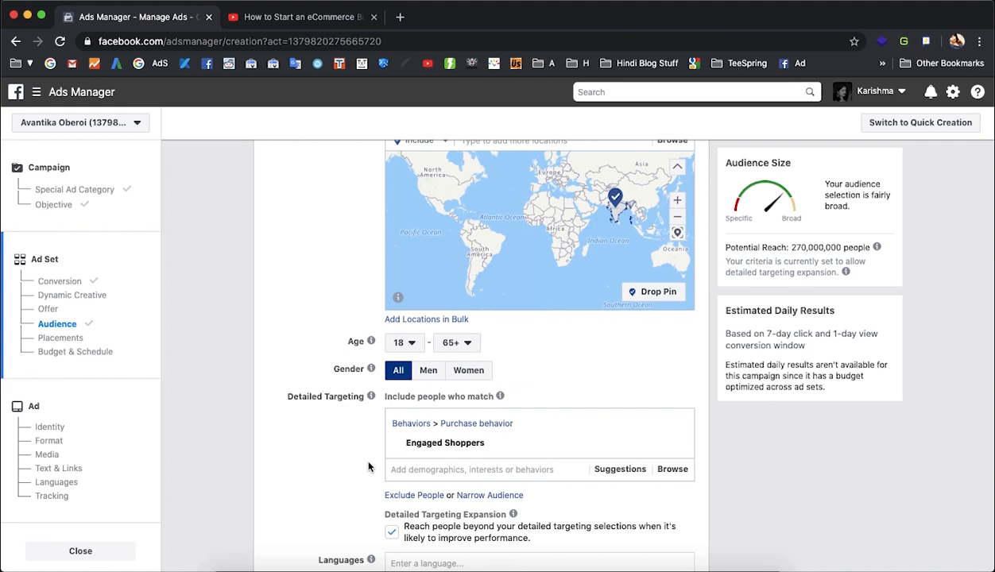
# Switch the ad set back to Automatic Placements.
pyautogui.scroll(-1, 368, 468)
pyautogui.scroll(-3, 360, 450)
pyautogui.scroll(-5, 318, 411)
pyautogui.click(319, 411)
pyautogui.scroll(-3, 319, 411)
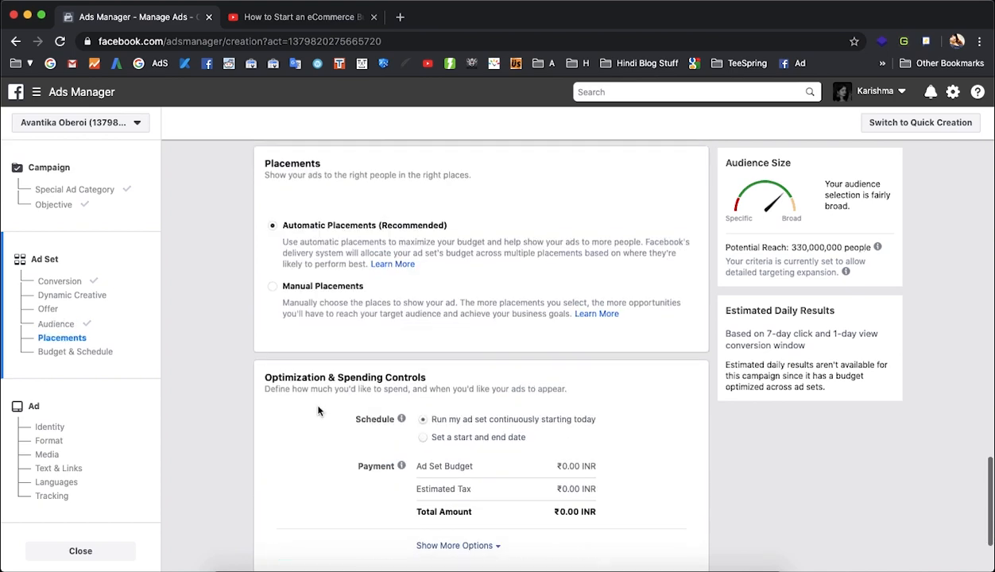
# Choose Manual Placements again and limit the platforms to Facebook by deselecting Audience Network, Instagram and Messenger.
pyautogui.click(271, 283)
pyautogui.scroll(-2, 234, 387)
pyautogui.click(286, 336)
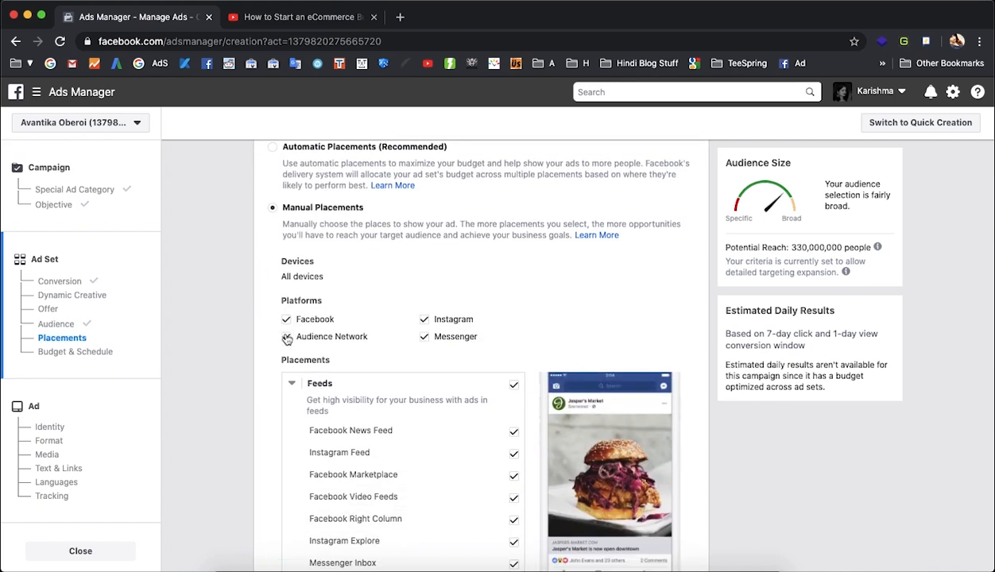
pyautogui.click(424, 319)
pyautogui.click(424, 337)
# Restore Automatic Placements and view the ad set's optimization and spending controls.
pyautogui.scroll(2, 318, 262)
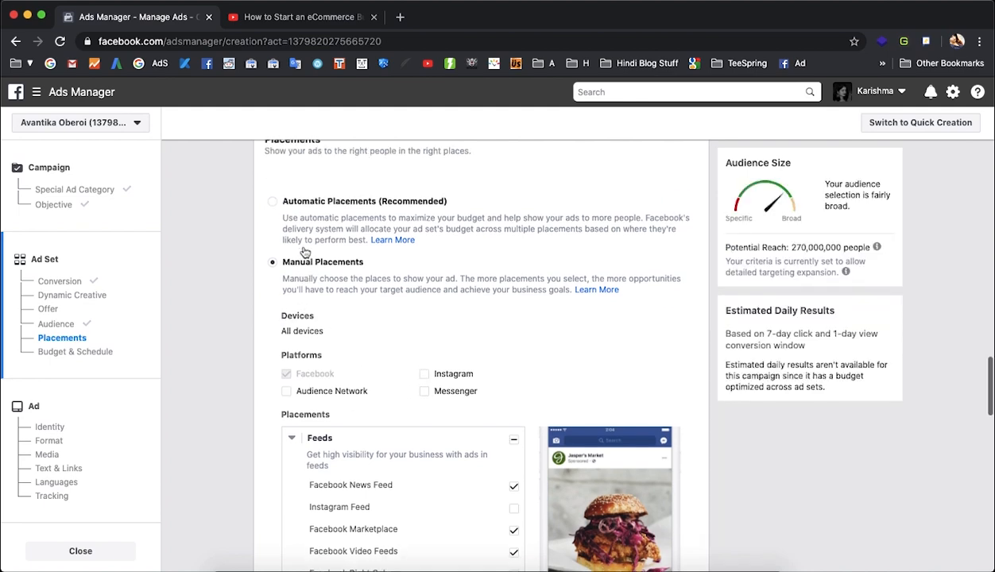
pyautogui.click(272, 208)
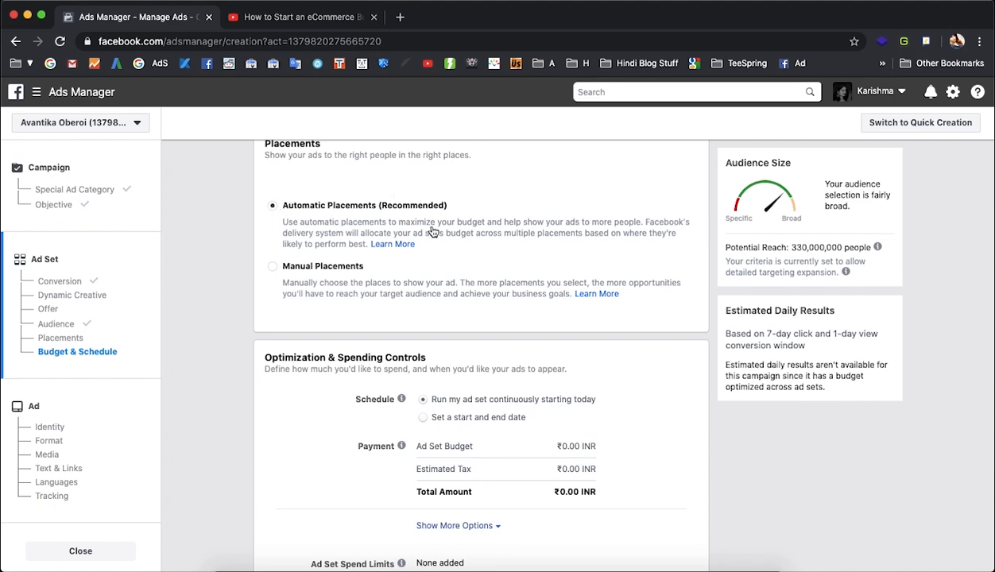
pyautogui.scroll(-2, 229, 378)
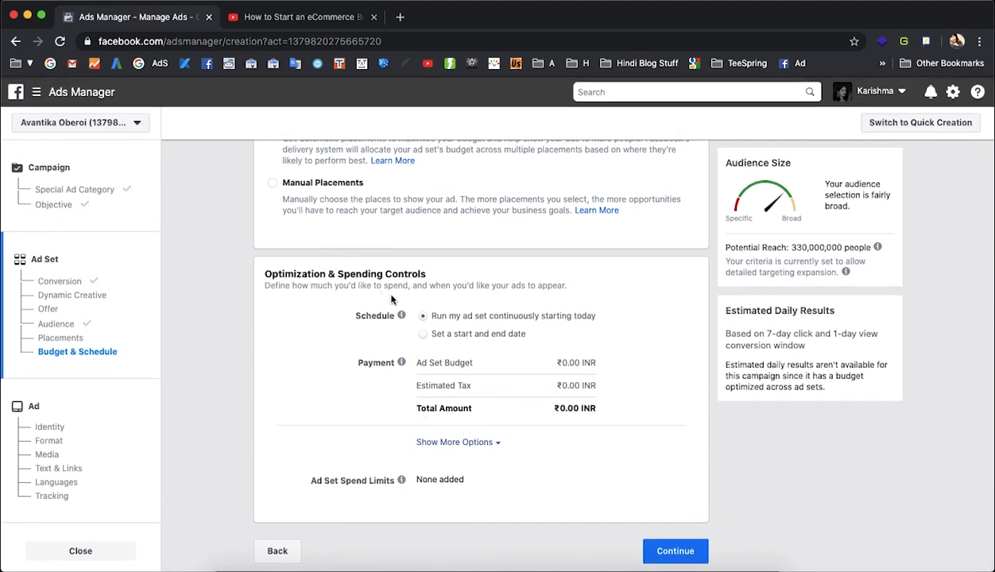
# Try a start and end date schedule ending Jul 18, 2020, and return the ad set to running continuously starting today.
pyautogui.click(498, 445)
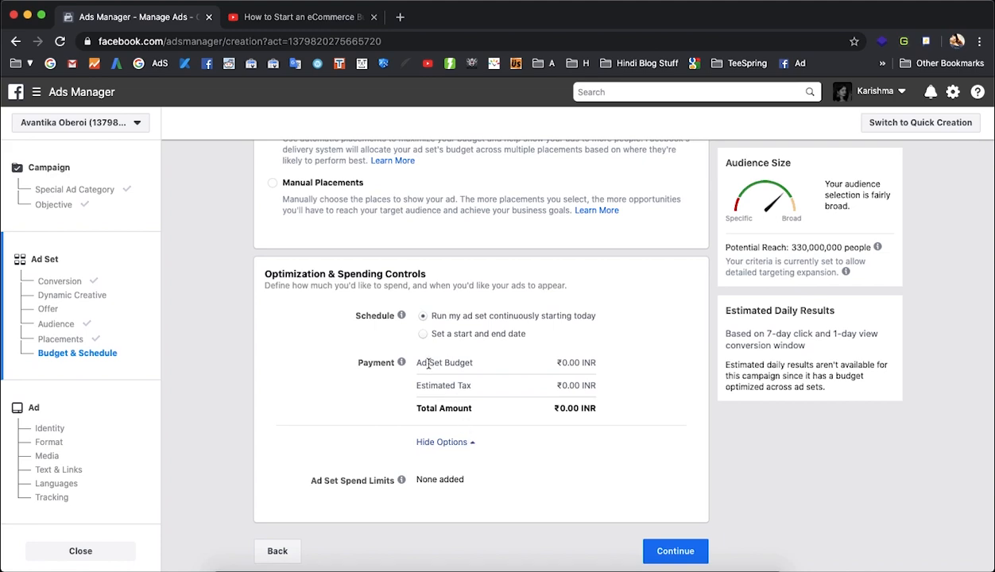
pyautogui.click(423, 335)
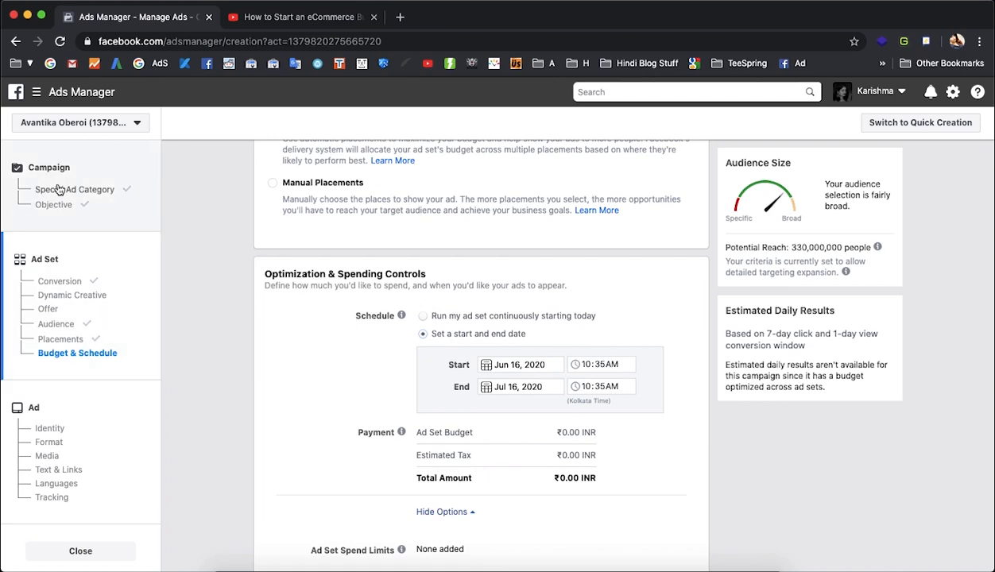
pyautogui.click(486, 388)
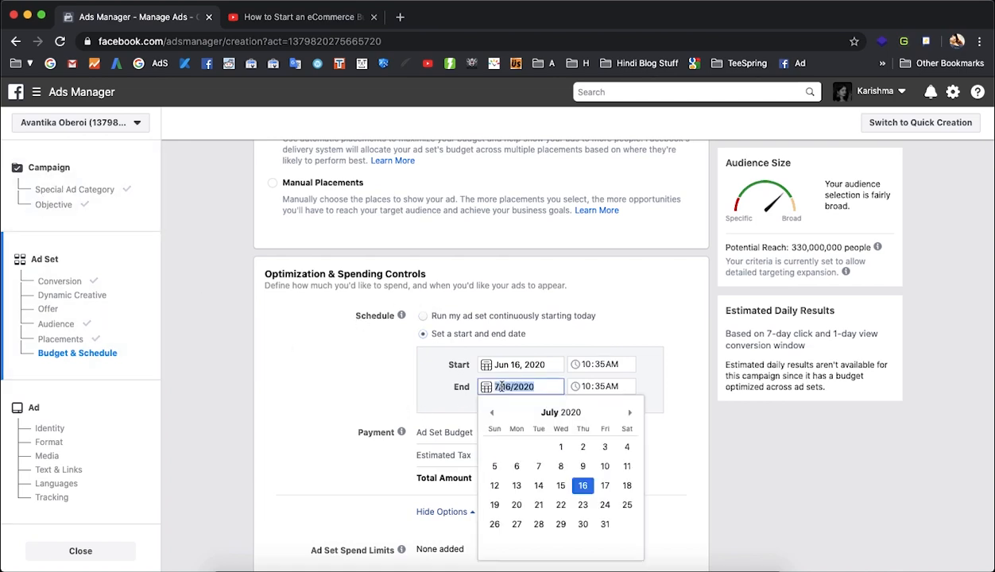
pyautogui.click(626, 486)
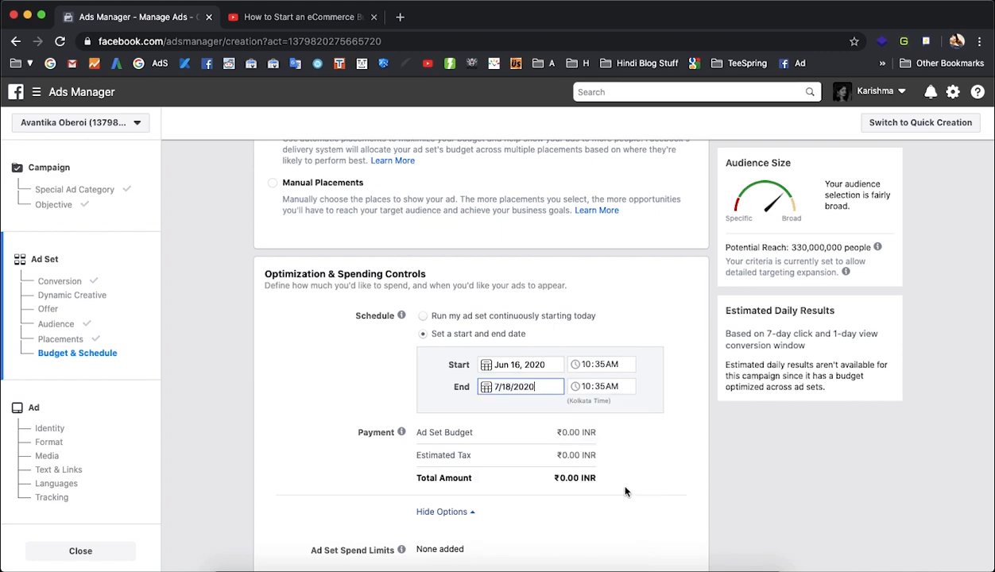
pyautogui.click(604, 388)
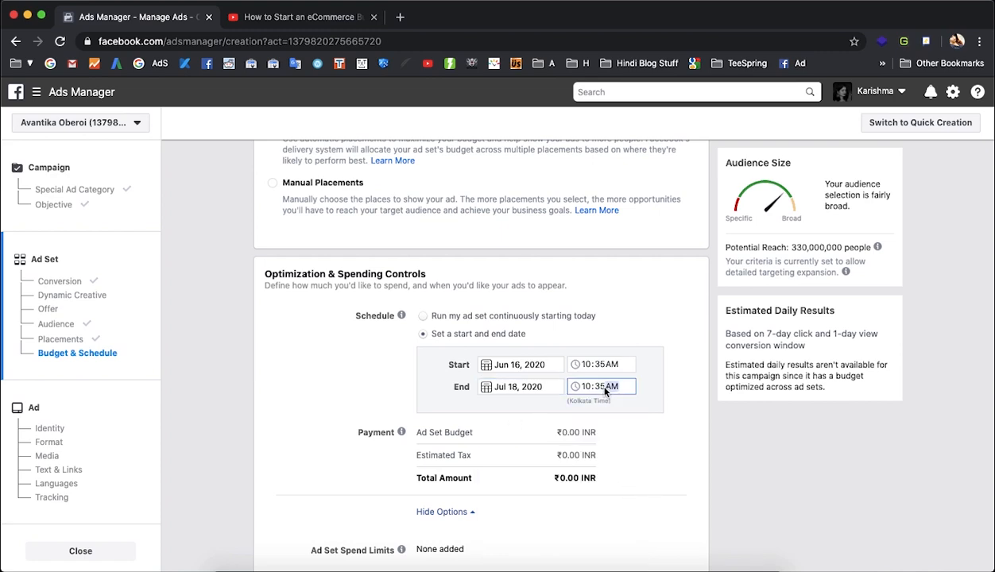
pyautogui.click(351, 392)
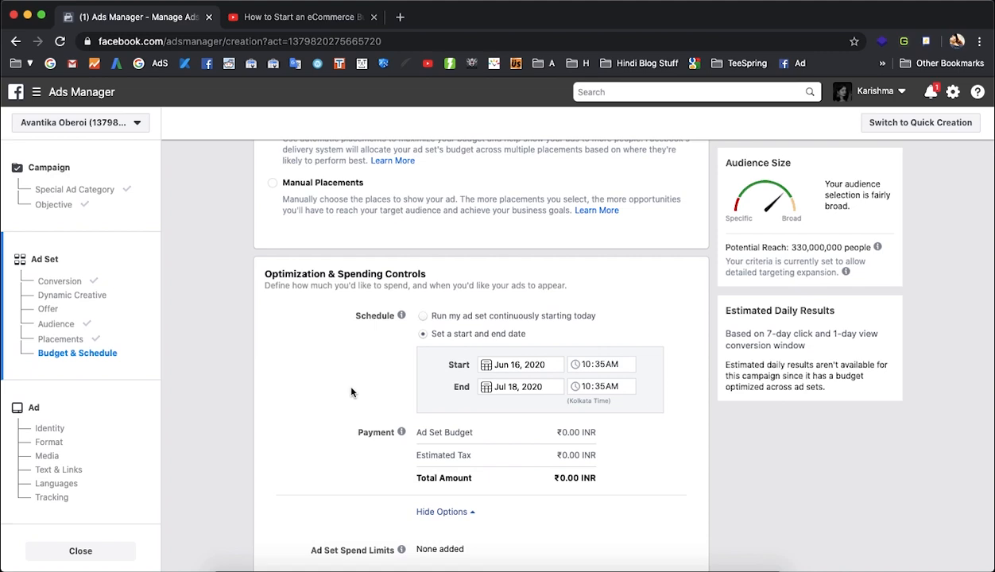
pyautogui.click(423, 317)
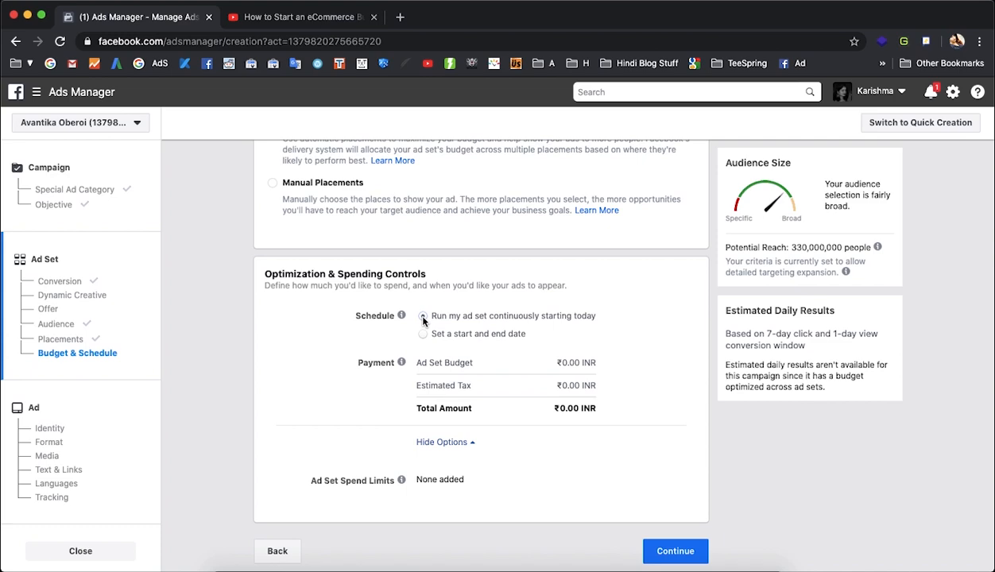
# Try ad set spend limits of ₹100 daily minimum and ₹300 daily maximum, and remove them again.
pyautogui.moveTo(388, 469)
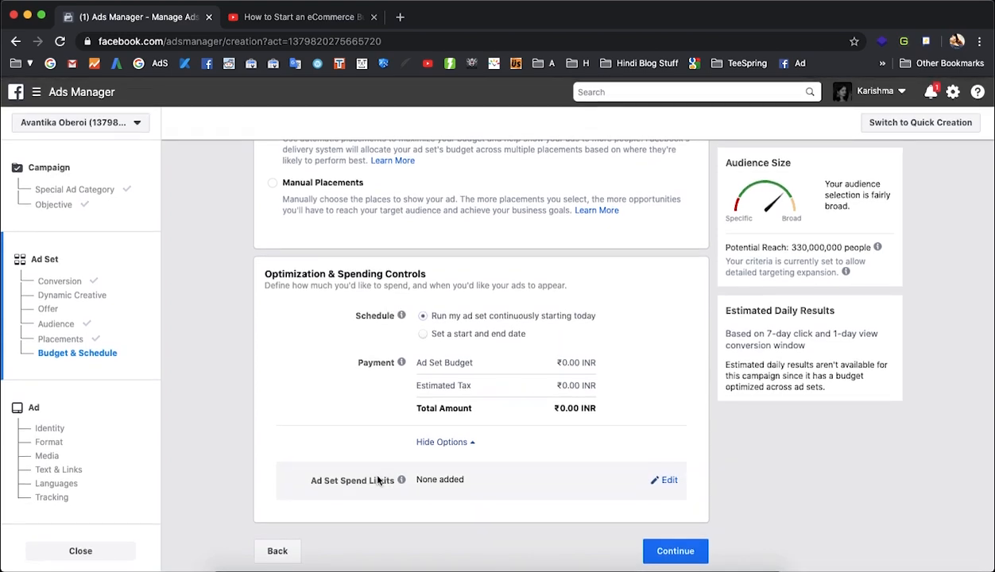
pyautogui.click(663, 481)
pyautogui.scroll(-1, 571, 449)
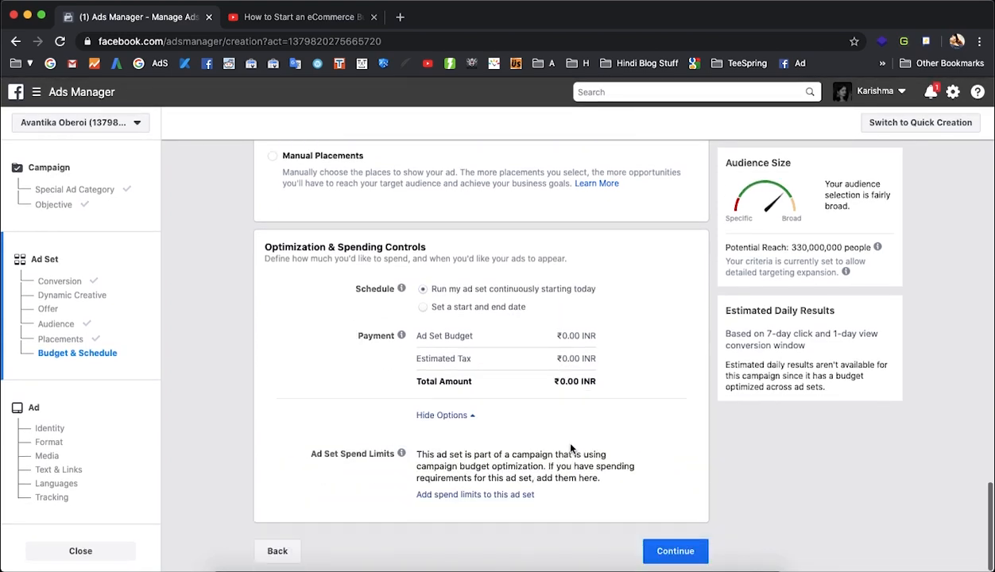
pyautogui.click(445, 494)
pyautogui.scroll(-1, 435, 490)
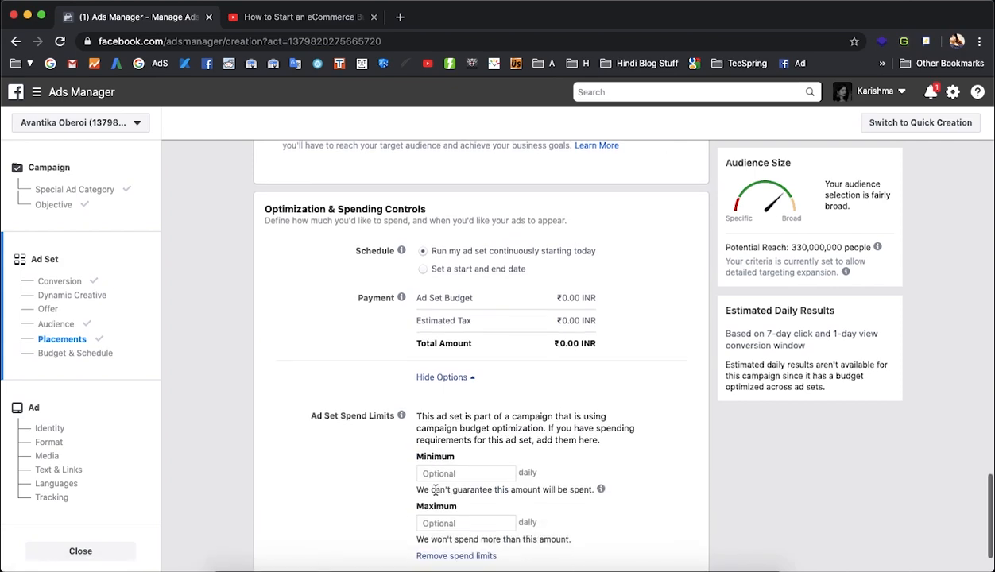
pyautogui.click(465, 471)
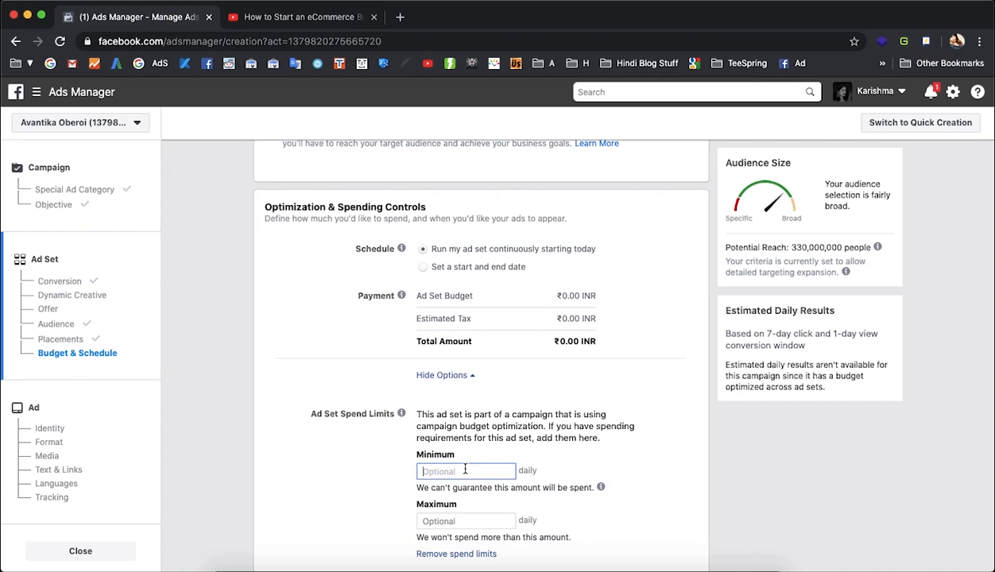
pyautogui.write('100')
pyautogui.click(374, 466)
pyautogui.scroll(-2, 374, 466)
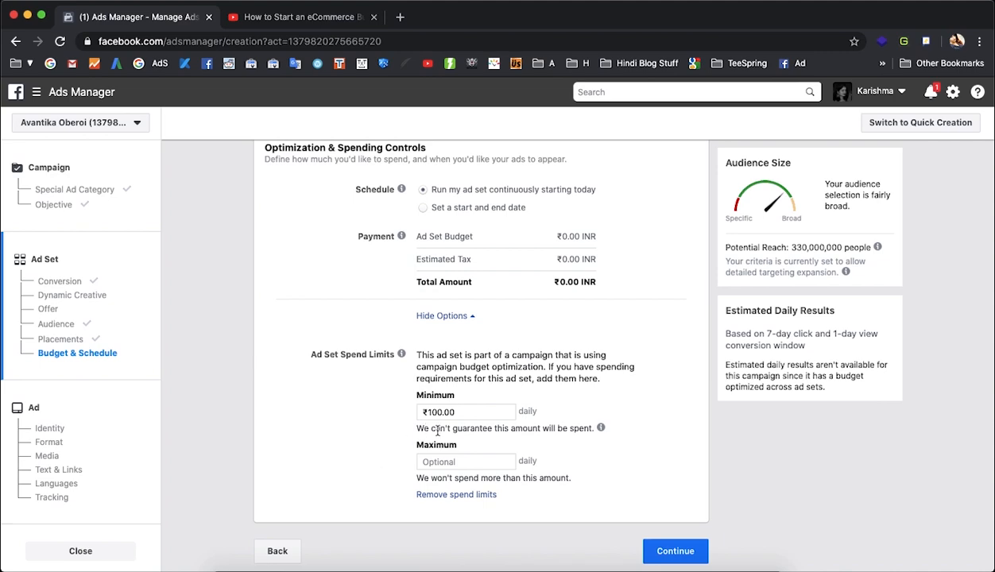
pyautogui.click(443, 463)
pyautogui.write('35')
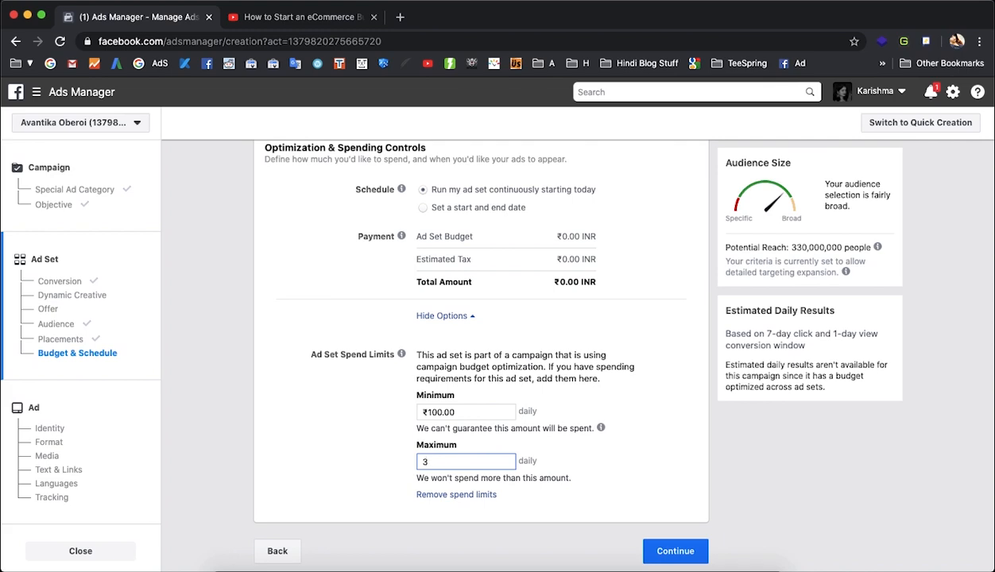
pyautogui.click(360, 452)
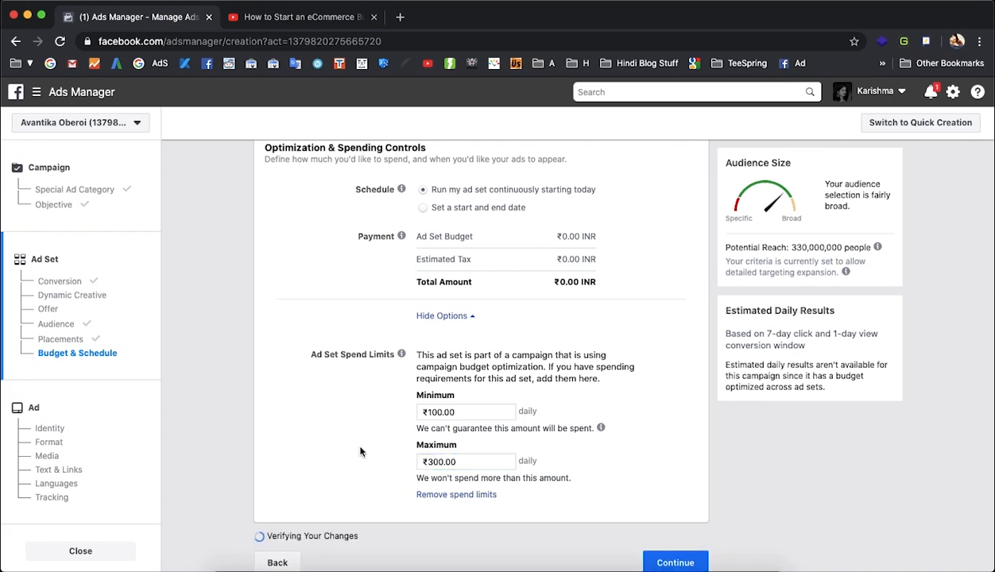
pyautogui.scroll(5, 361, 451)
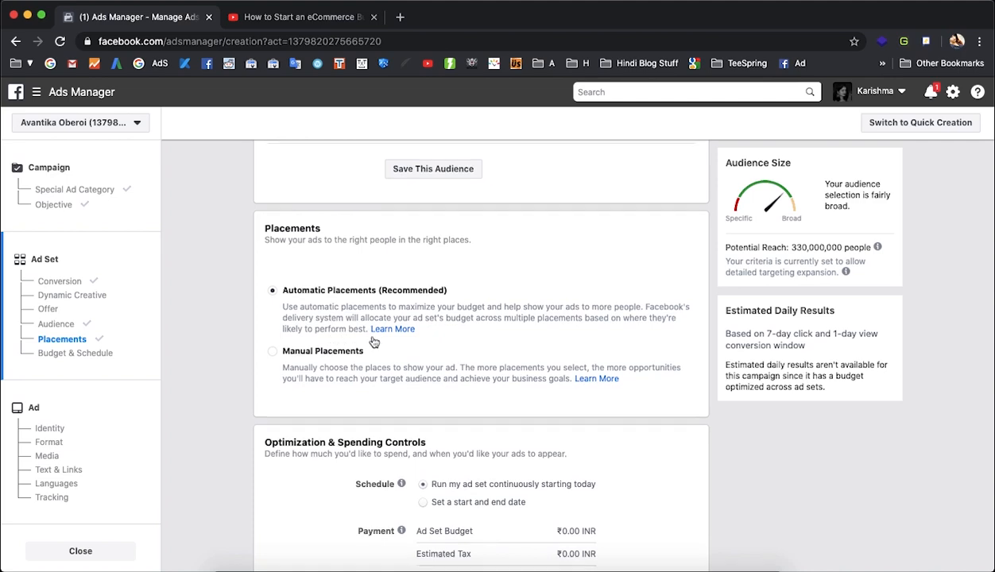
pyautogui.scroll(-3, 373, 341)
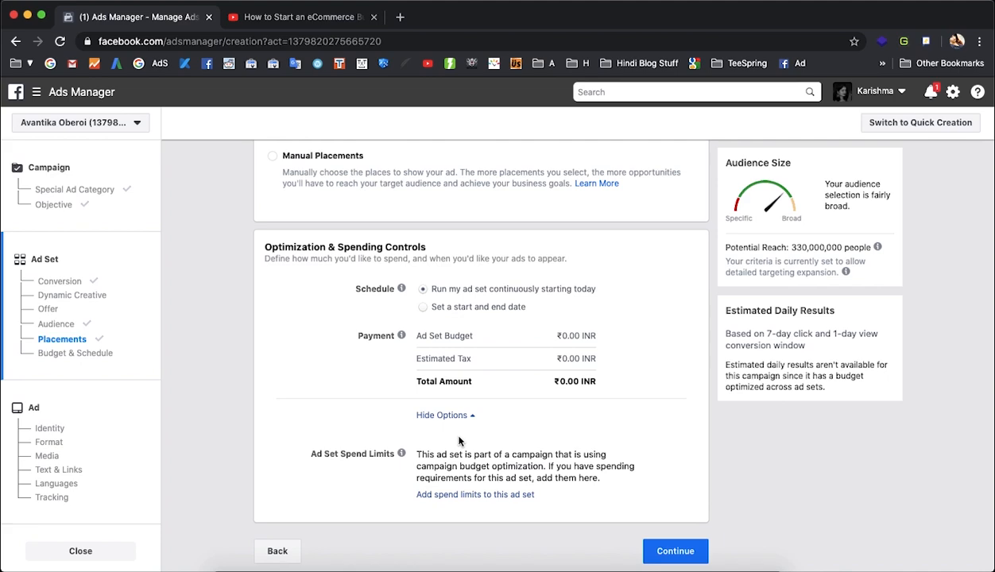
# Continue from the ad set to the ad setup and name the ad "Dog Product Ad - 1".
pyautogui.click(663, 551)
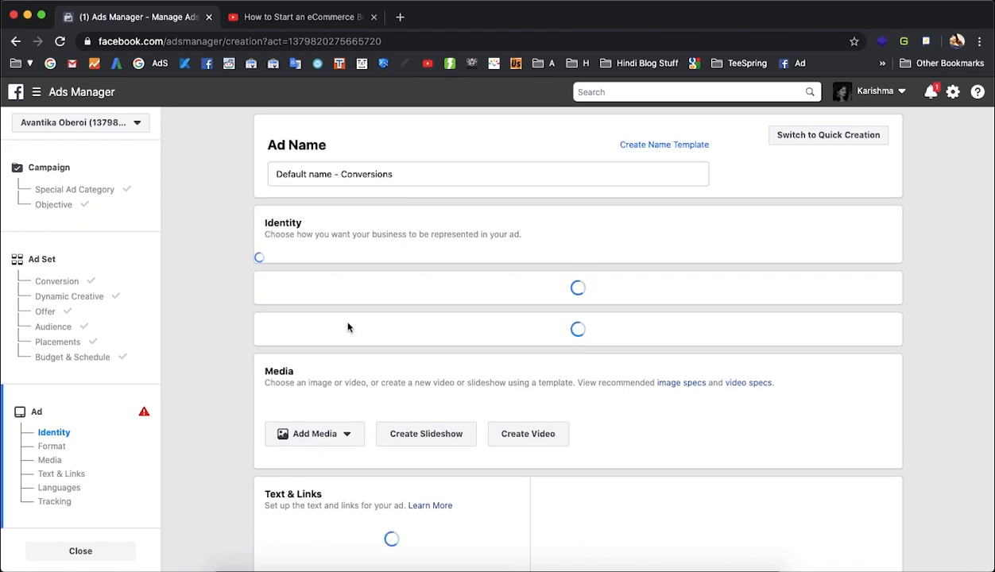
pyautogui.tripleClick(414, 176)
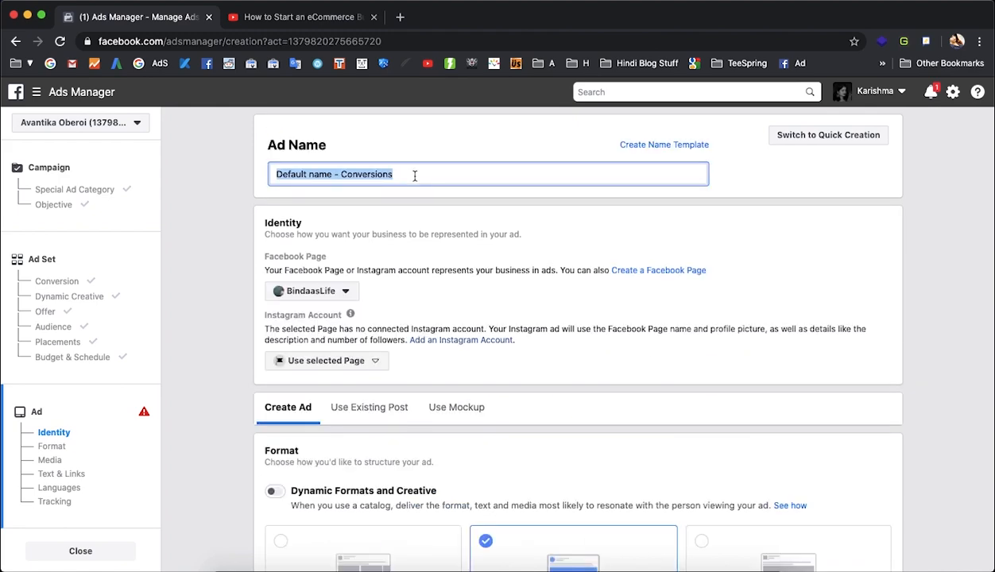
pyautogui.write('Dog Product Ad - 1')
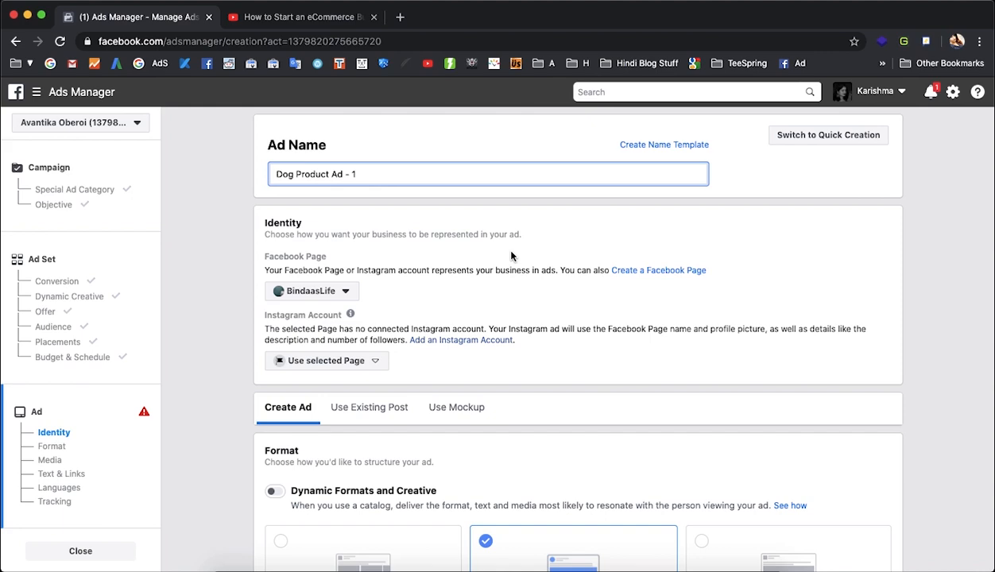
# Look through the Facebook Pages available for the ad's identity, keeping BindaasLife selected.
pyautogui.scroll(-2, 500, 227)
pyautogui.moveTo(338, 236)
pyautogui.click(330, 219)
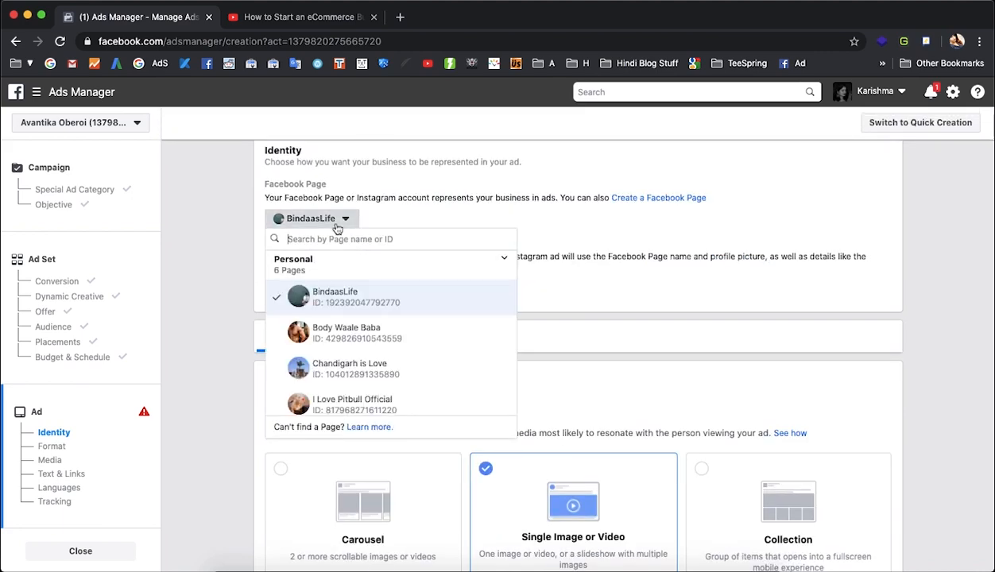
pyautogui.scroll(-2, 357, 344)
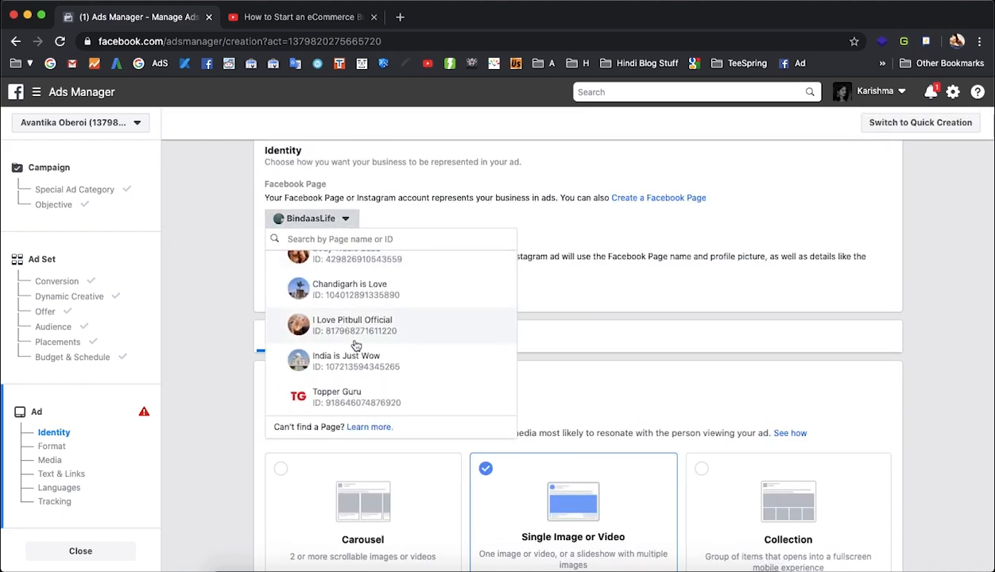
pyautogui.scroll(-2, 356, 345)
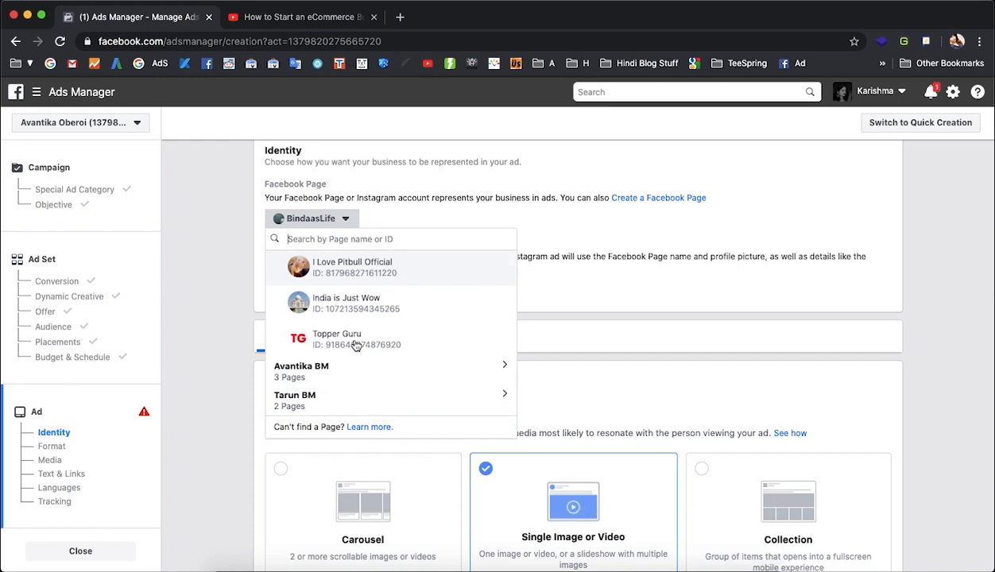
pyautogui.scroll(3, 356, 345)
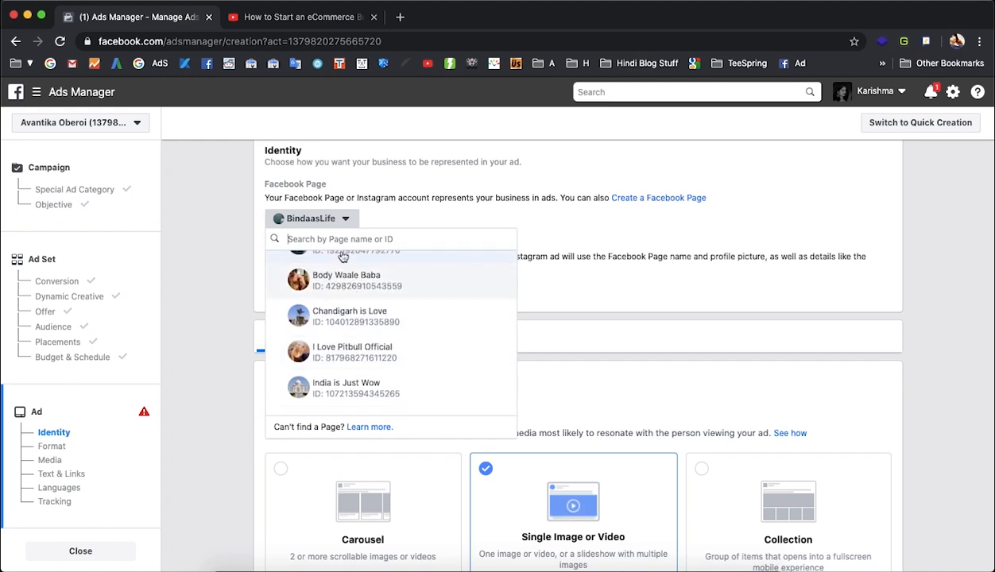
pyautogui.scroll(1, 328, 282)
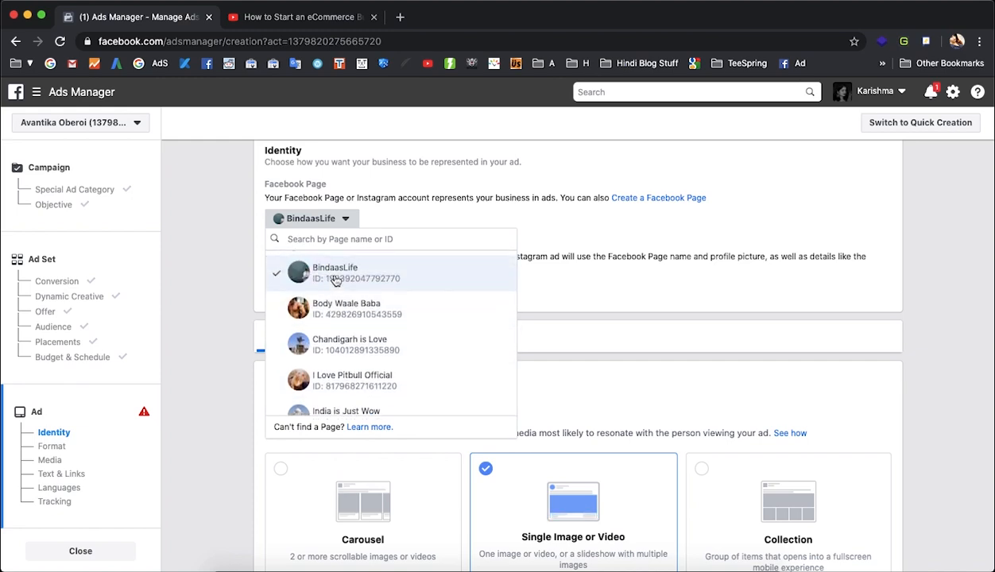
pyautogui.click(419, 204)
# Try the Carousel format, examine its ad creative settings and preview, and return to the Single Image or Video format.
pyautogui.scroll(-5, 419, 208)
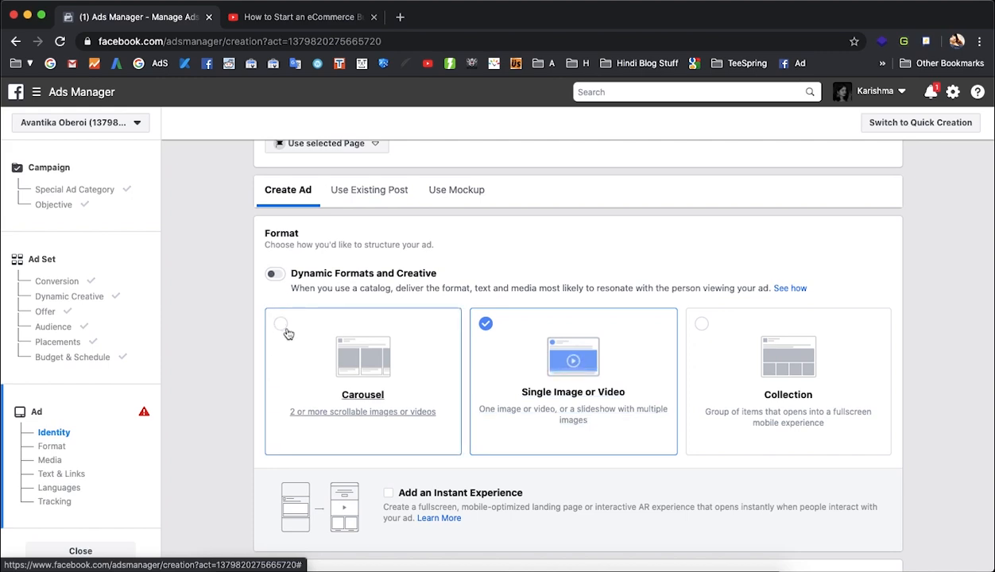
pyautogui.click(365, 355)
pyautogui.scroll(-3, 366, 354)
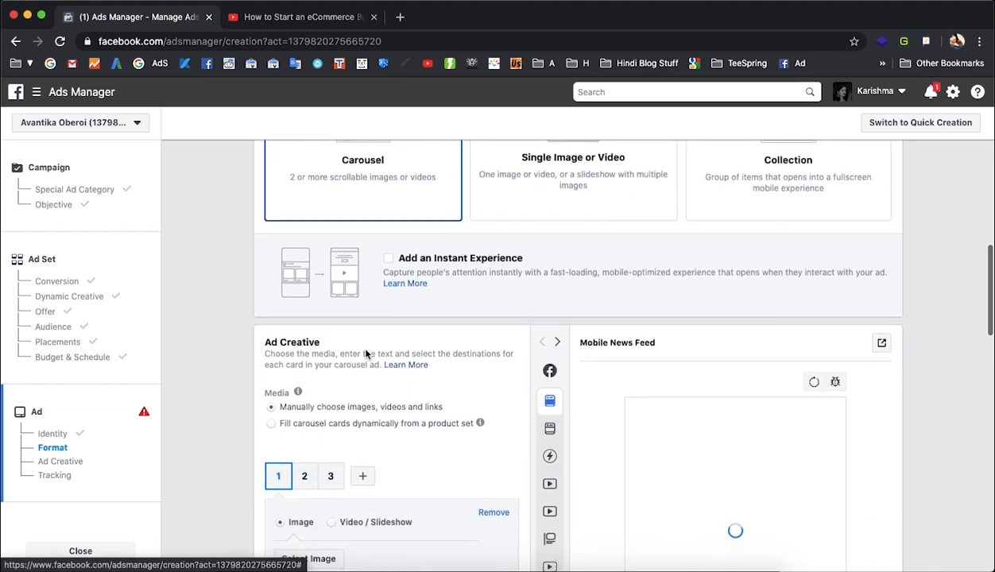
pyautogui.scroll(-3, 711, 479)
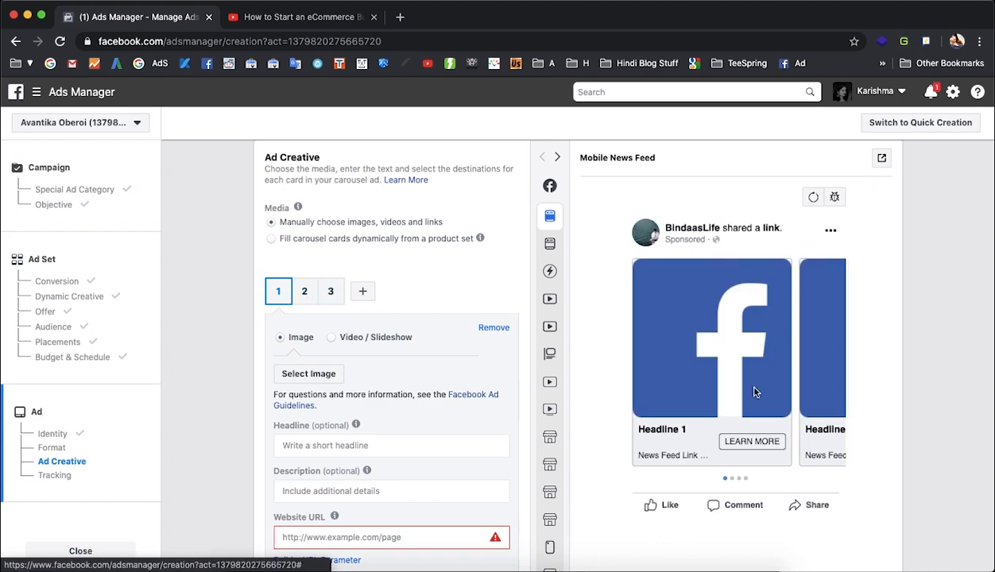
pyautogui.scroll(4, 761, 368)
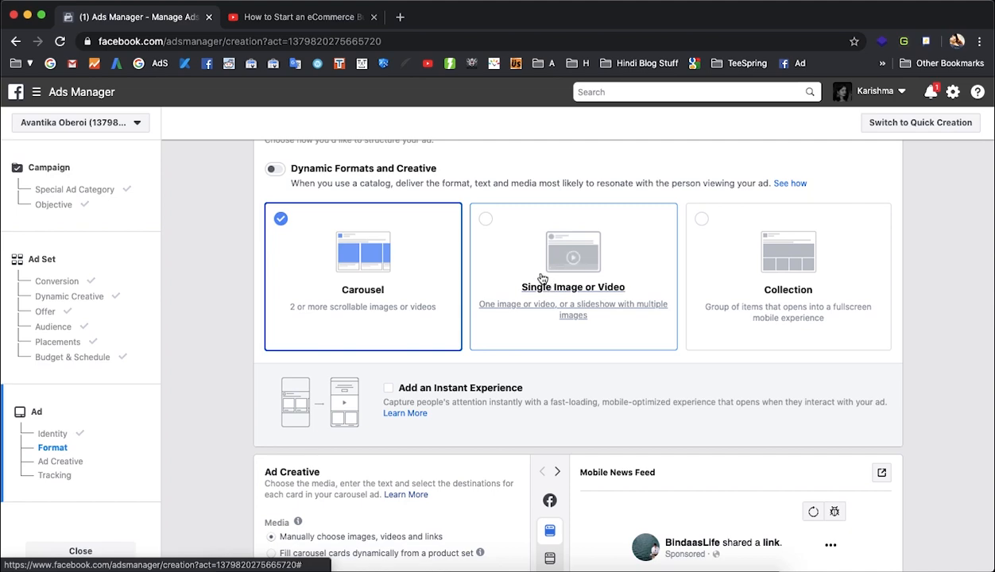
pyautogui.click(484, 221)
# Enter the primary text "Best Dog grooming Product ever." with "You'll love it." on a second line.
pyautogui.scroll(-3, 496, 261)
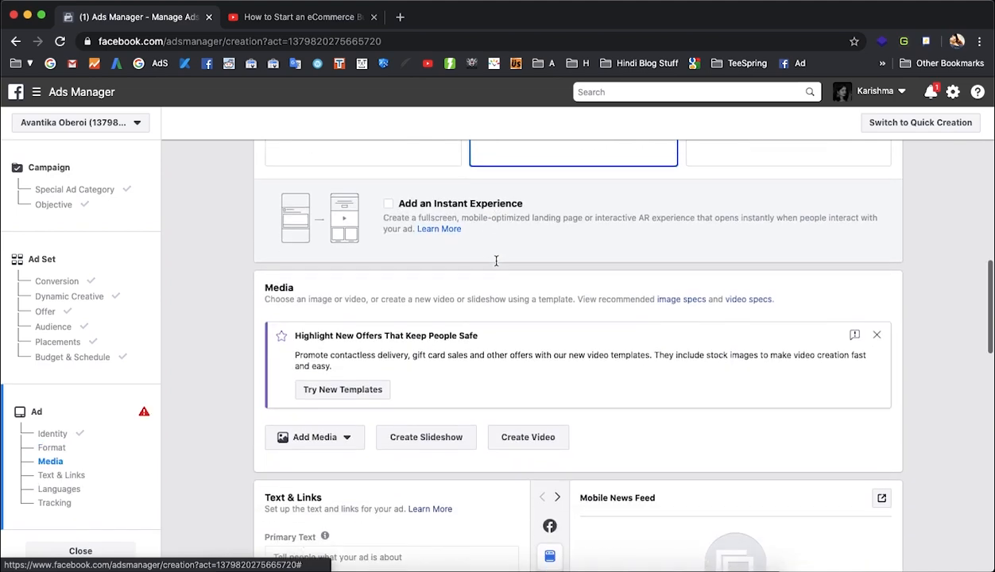
pyautogui.scroll(-4, 496, 261)
pyautogui.click(378, 355)
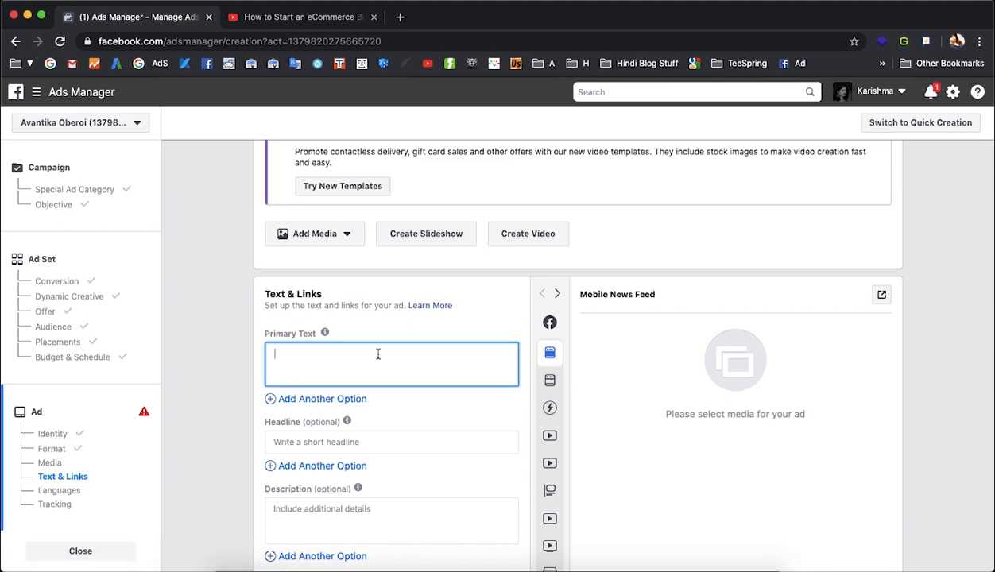
pyautogui.write('Best Dog grooming Product ever')
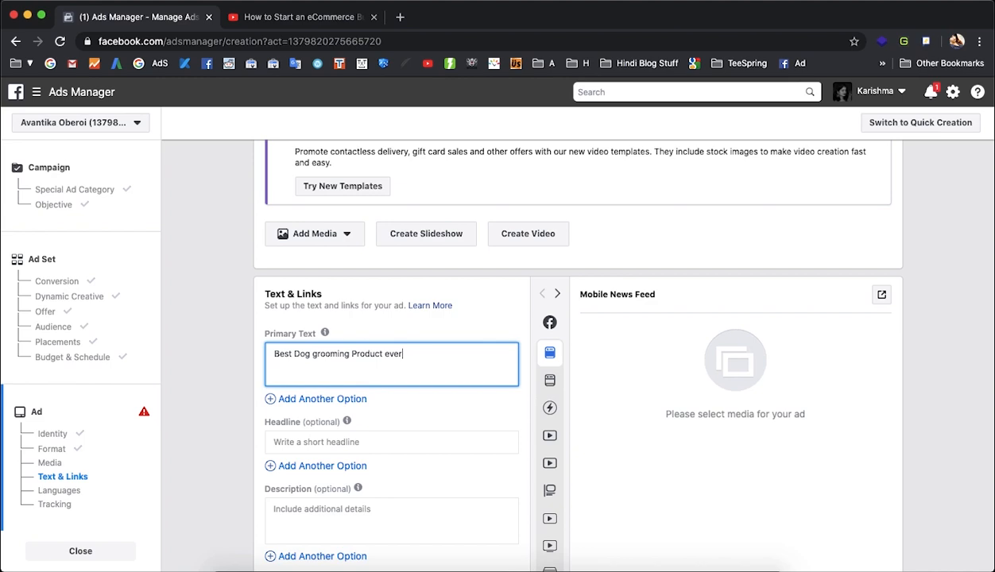
pyautogui.write('.')
pyautogui.press('Return')
pyautogui.write("You'll love")
pyautogui.scroll(-1, 401, 413)
# Enter "Best Dog Grooming Kit" as the ad's headline and leave the description empty.
pyautogui.click(380, 410)
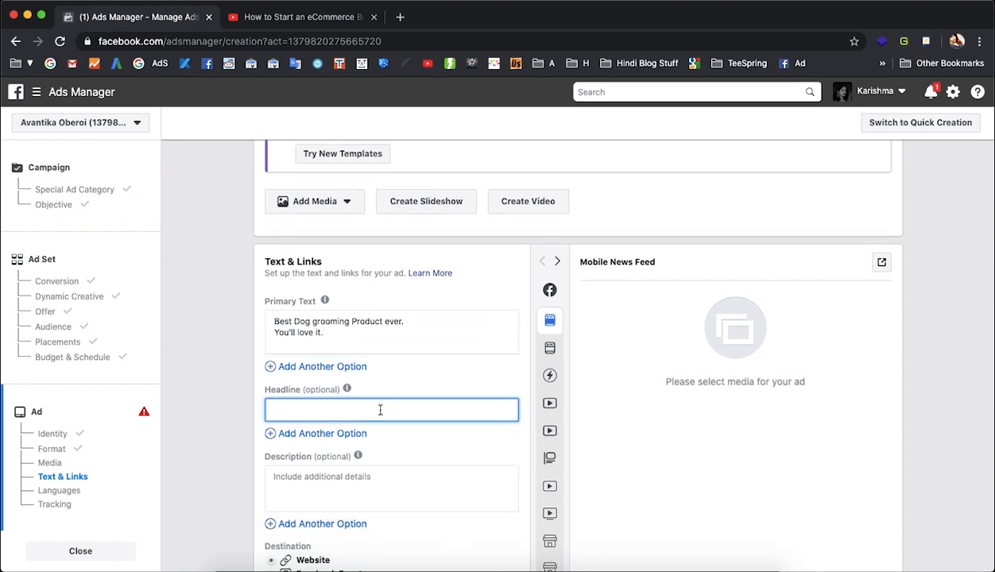
pyautogui.write('Best Dog Grooming Kit')
pyautogui.click(353, 474)
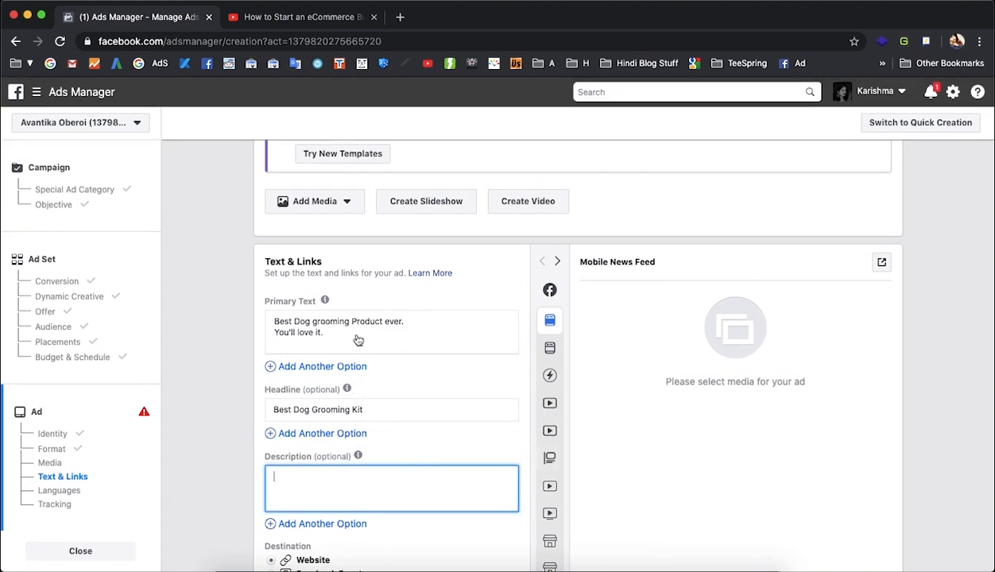
# Add the 1920 × 1200 photo of the brown dog from the account images as the ad's media.
pyautogui.click(326, 203)
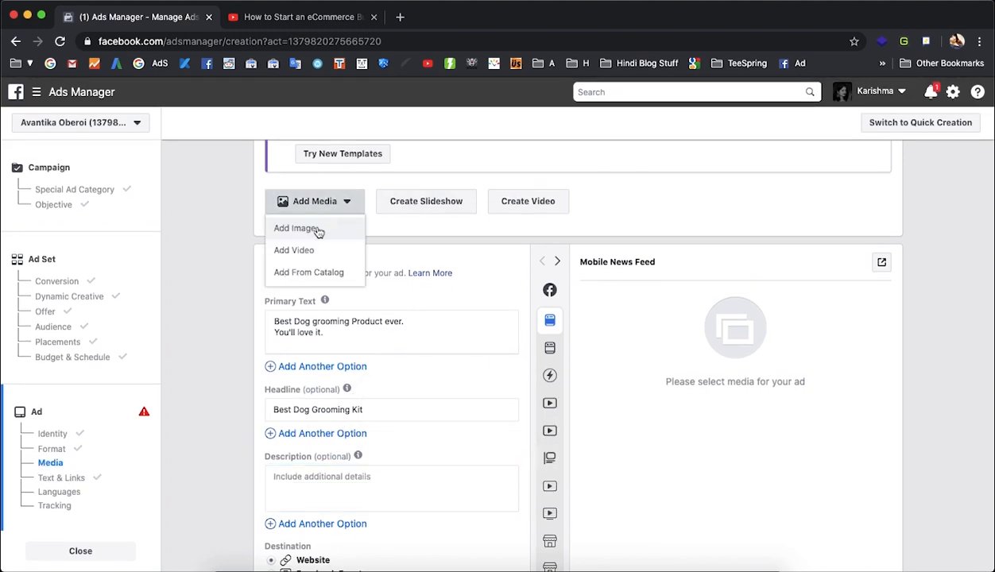
pyautogui.click(316, 228)
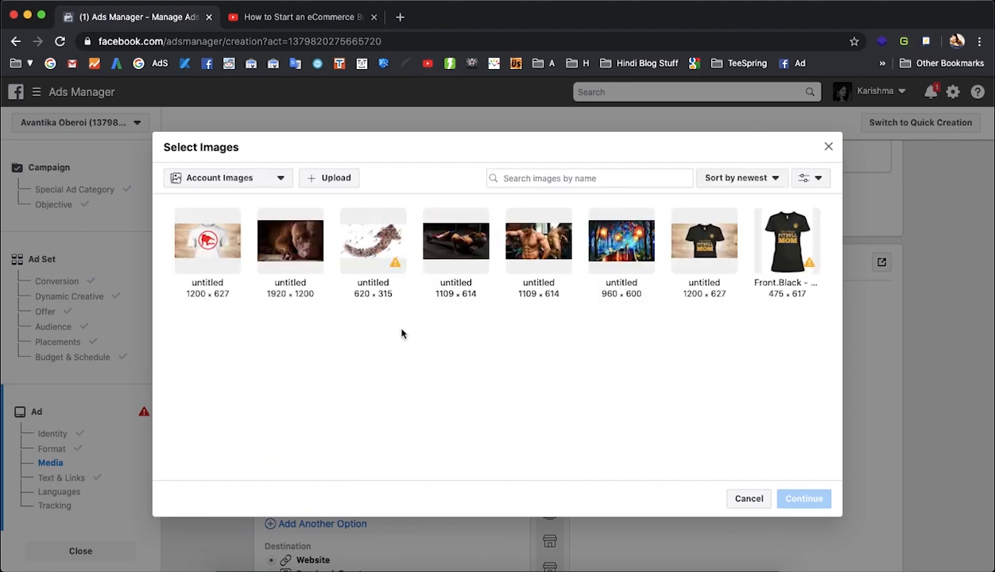
pyautogui.click(290, 241)
pyautogui.click(805, 499)
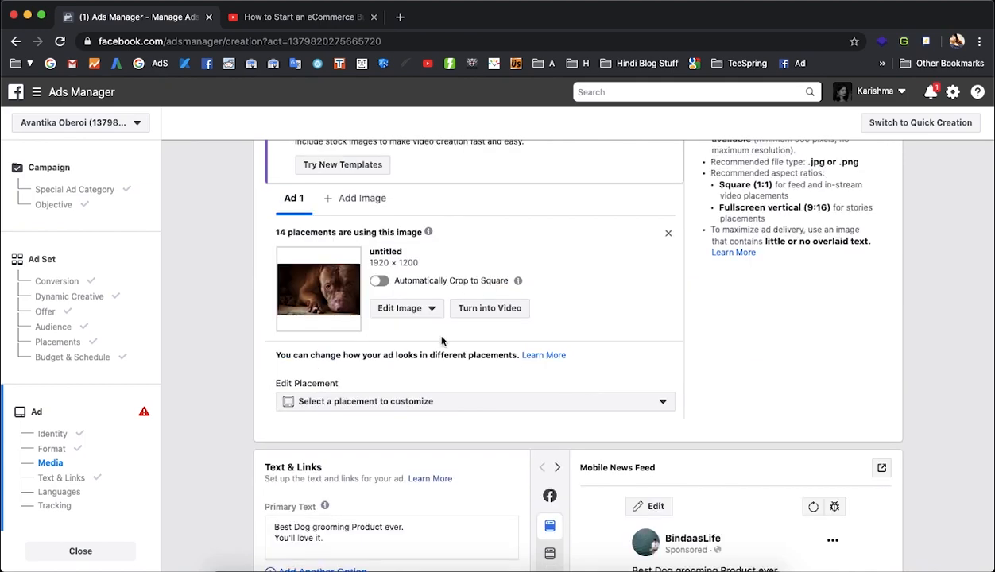
pyautogui.scroll(-5, 439, 376)
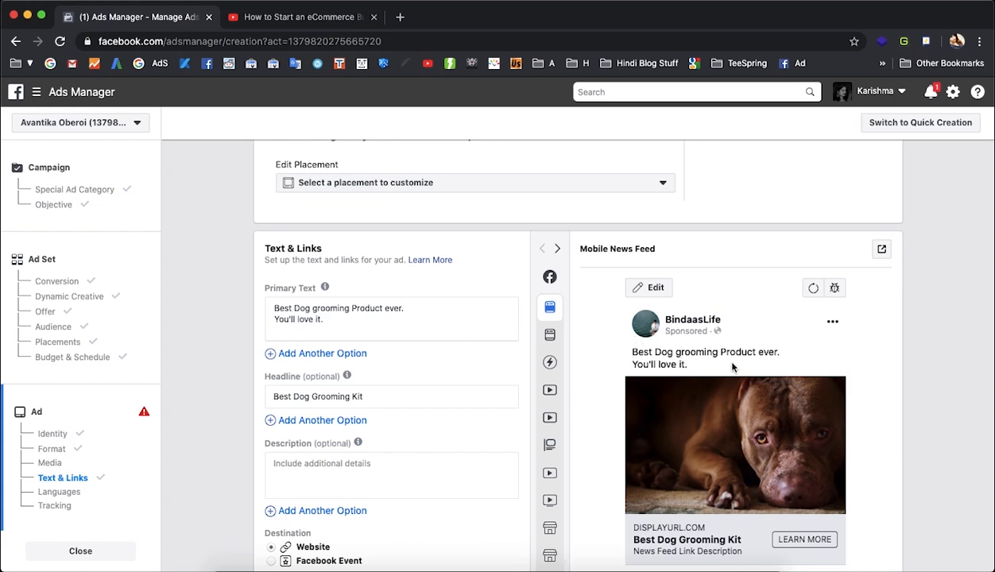
pyautogui.scroll(-2, 413, 475)
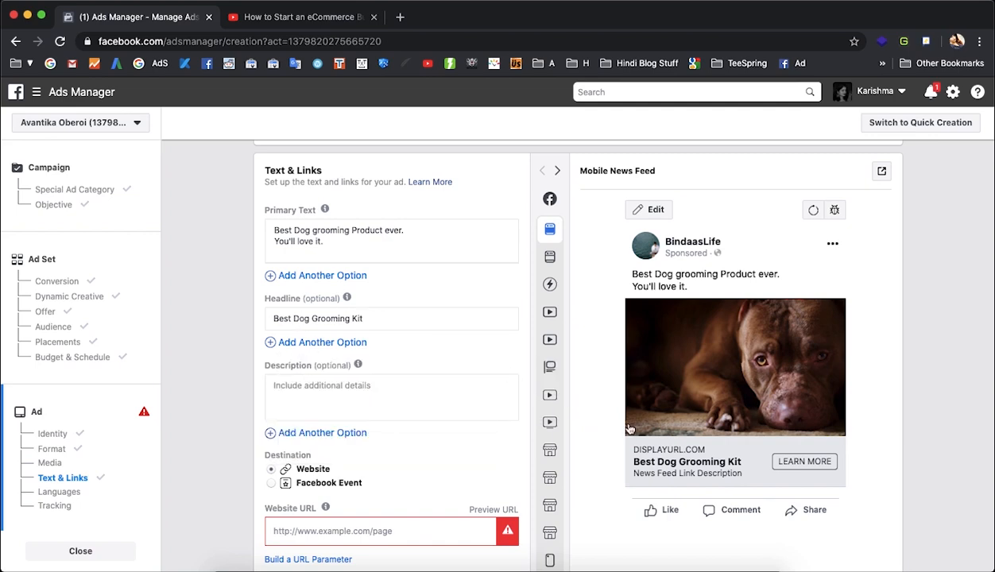
pyautogui.click(400, 532)
pyautogui.write('https://dog')
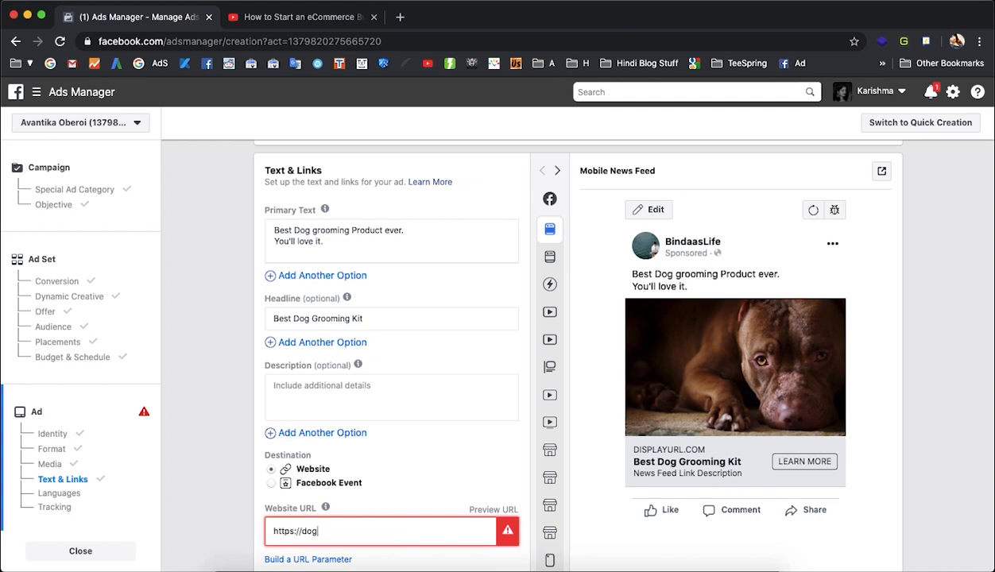
pyautogui.write('grroming.com/')
pyautogui.click(404, 503)
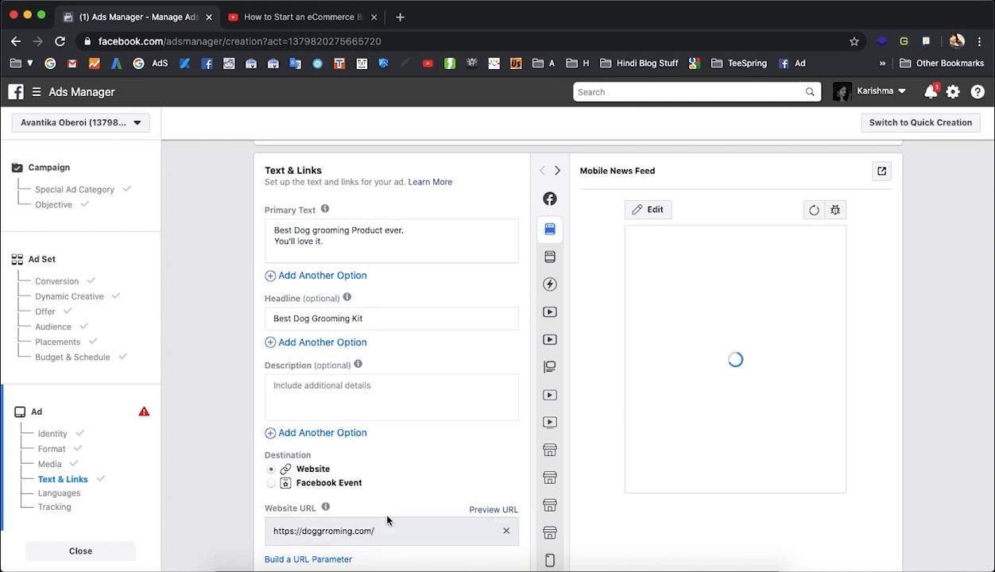
# Set the ad's call to action to Shop Now and look through the other available call-to-action options.
pyautogui.scroll(-1, 389, 481)
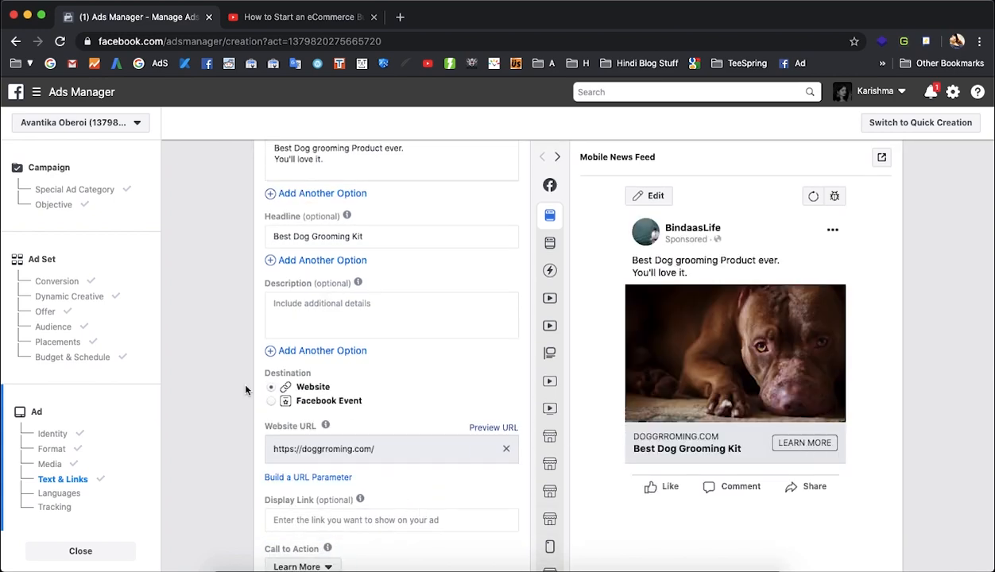
pyautogui.scroll(-3, 246, 390)
pyautogui.click(291, 468)
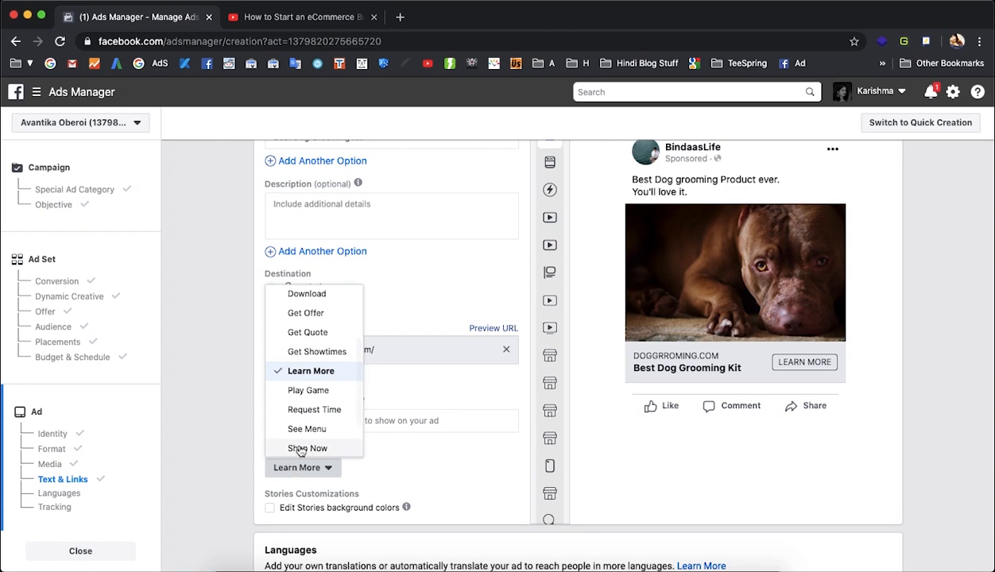
pyautogui.click(301, 449)
pyautogui.moveTo(336, 451)
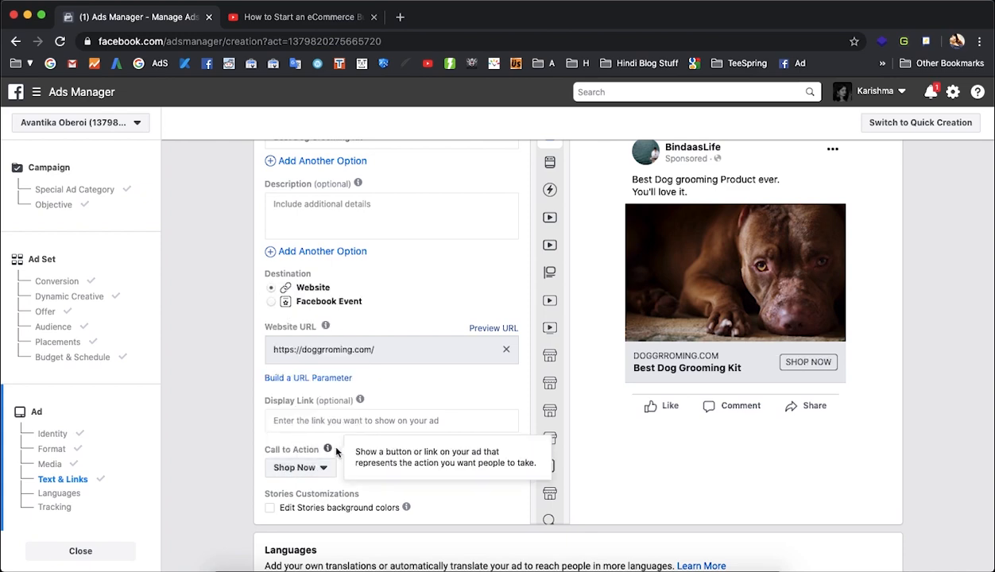
pyautogui.click(300, 468)
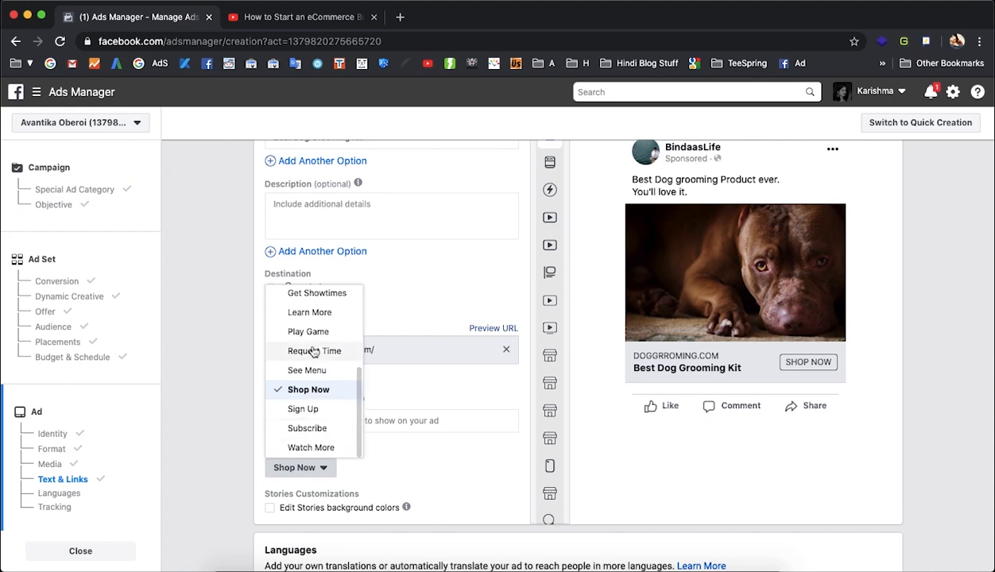
pyautogui.scroll(1, 315, 349)
pyautogui.scroll(-1, 310, 397)
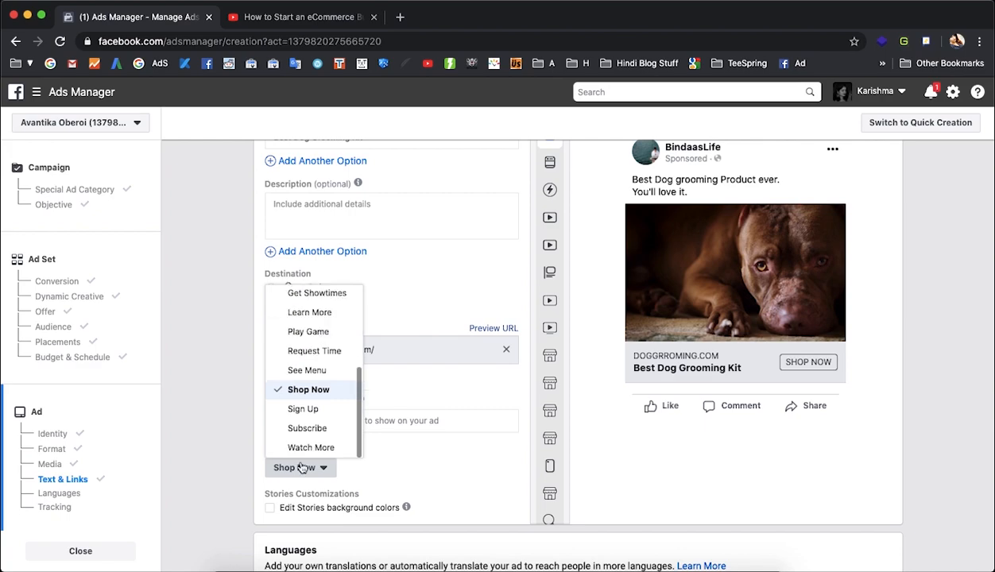
pyautogui.click(426, 473)
# Check the ad's media and remaining sections, leave languages and tracking unset, and confirm the campaign for publishing.
pyautogui.scroll(-8, 426, 473)
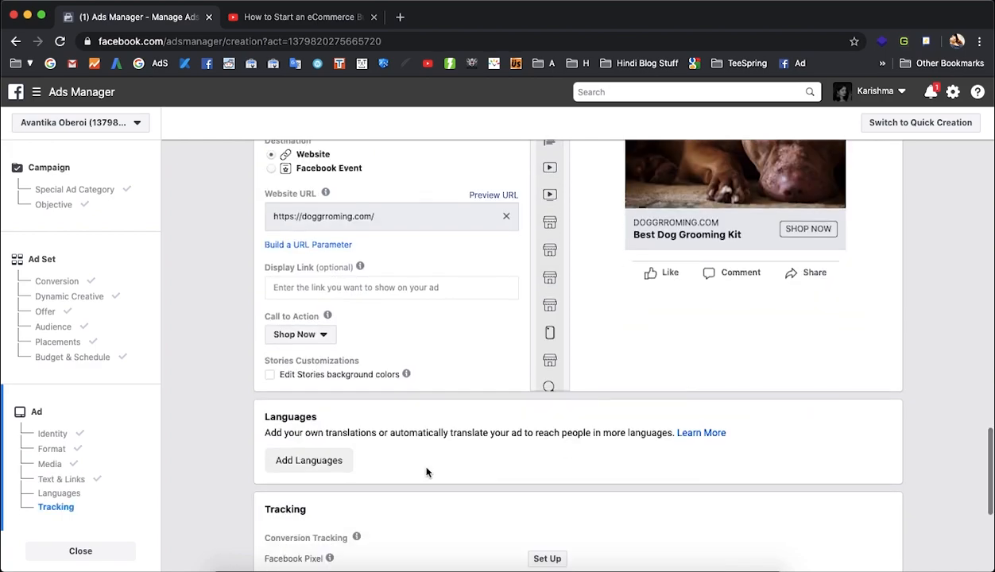
pyautogui.scroll(10, 429, 470)
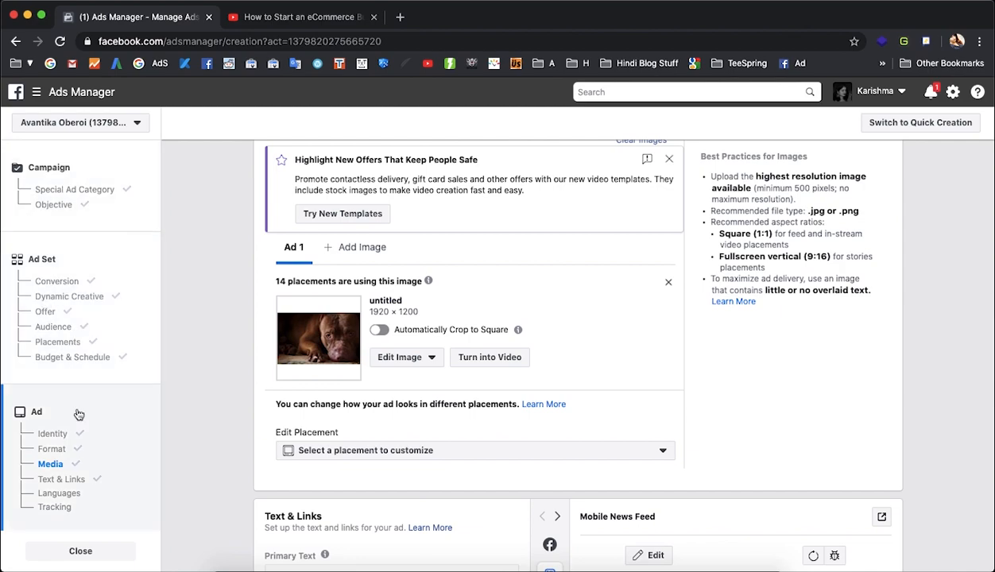
pyautogui.scroll(-10, 453, 388)
pyautogui.scroll(-5, 453, 388)
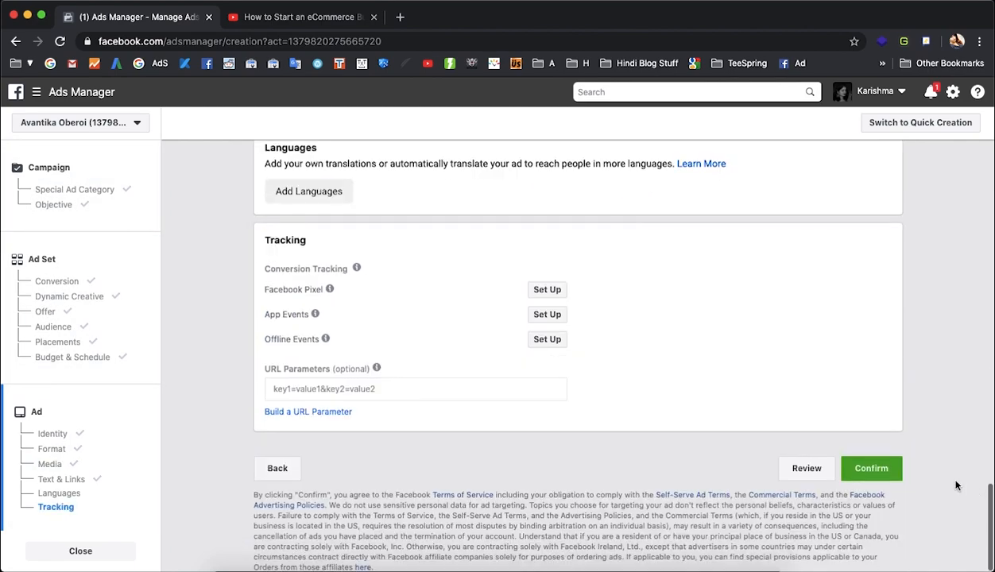
pyautogui.click(878, 471)
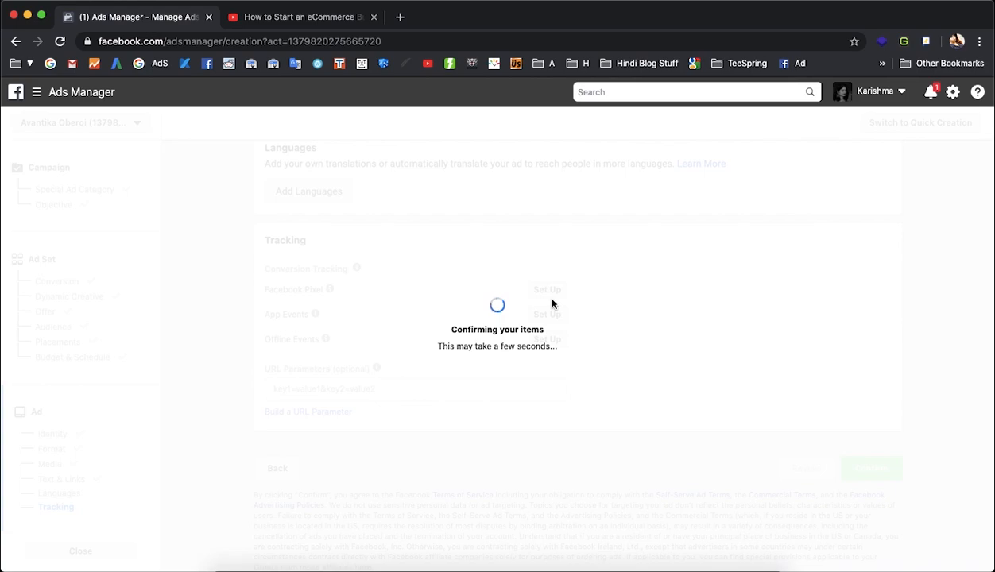
# Review the ad after submission and open the fix for the ad set's missing promoted object.
pyautogui.scroll(6, 650, 450)
pyautogui.scroll(-6, 650, 451)
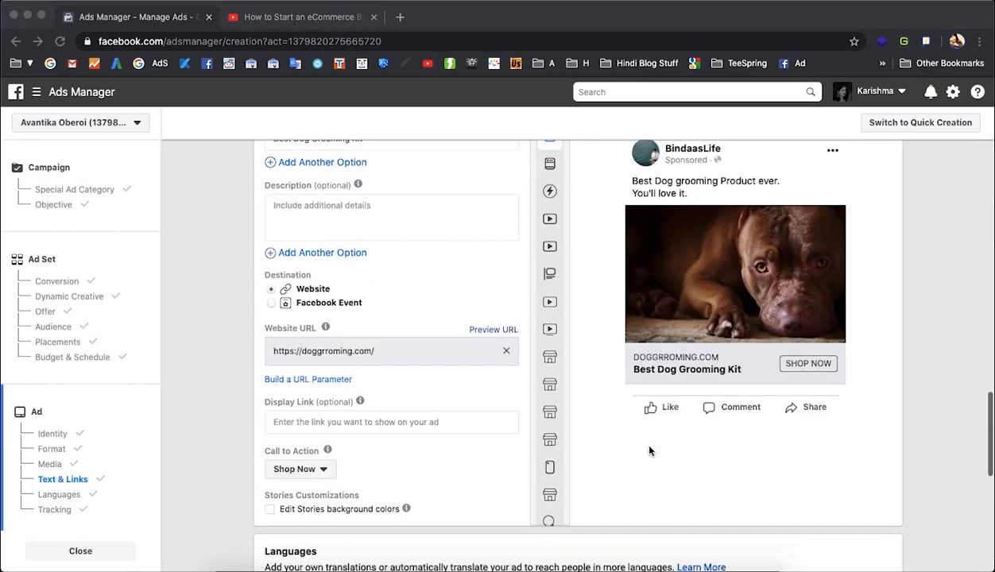
pyautogui.scroll(-1, 650, 451)
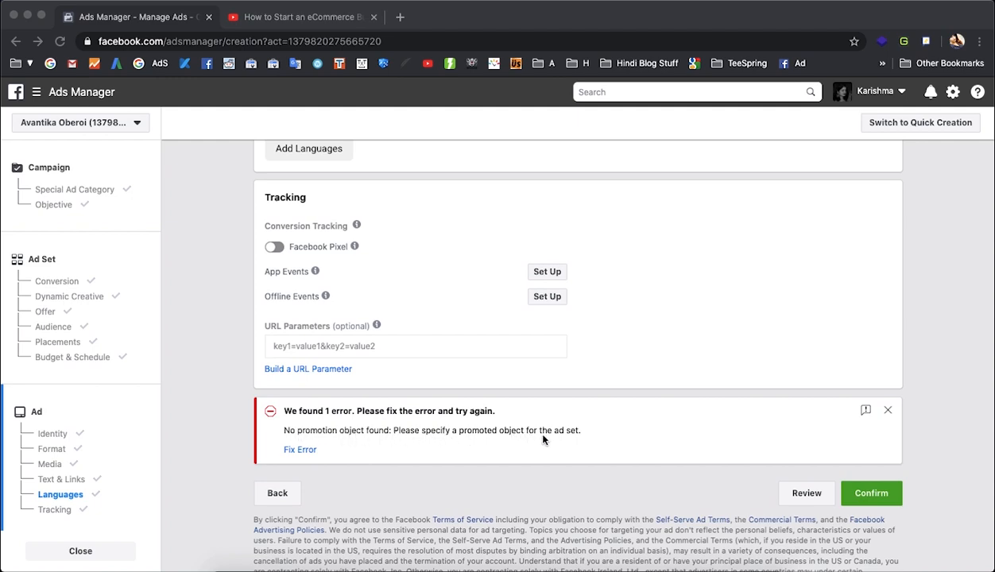
pyautogui.click(299, 454)
pyautogui.click(301, 451)
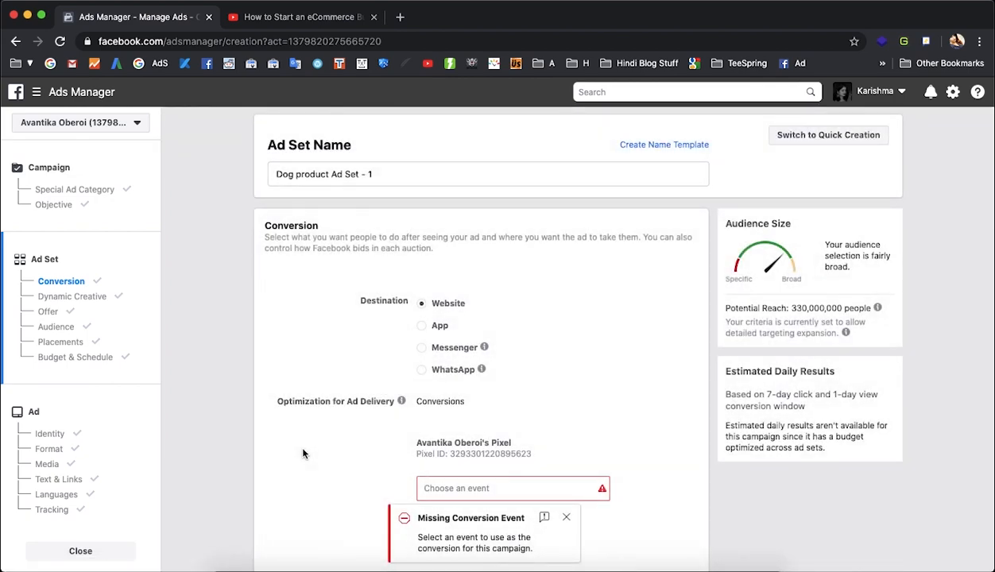
# Choose Purchase as the pixel's conversion event for the ad set.
pyautogui.scroll(-3, 302, 453)
pyautogui.click(434, 374)
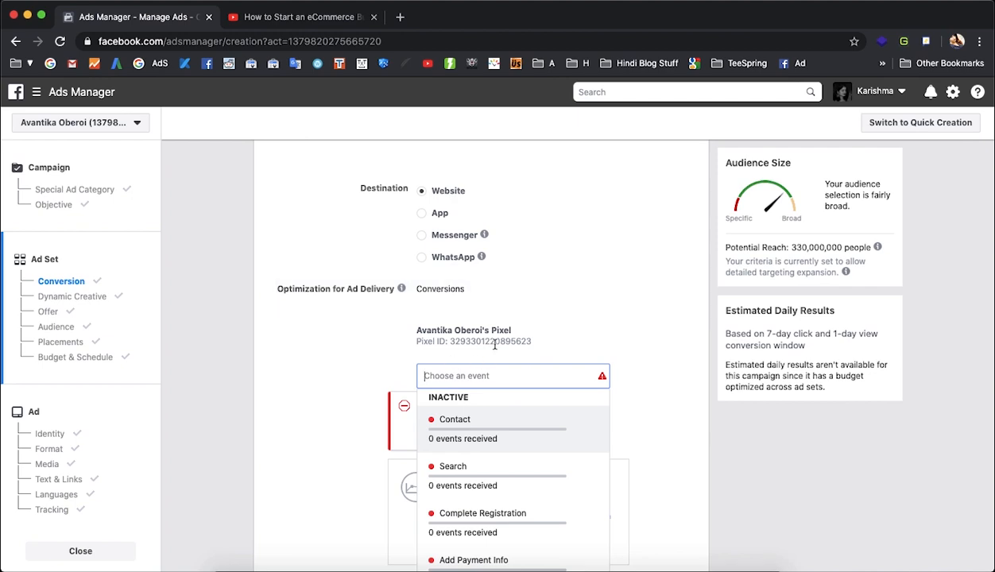
pyautogui.scroll(-1, 450, 322)
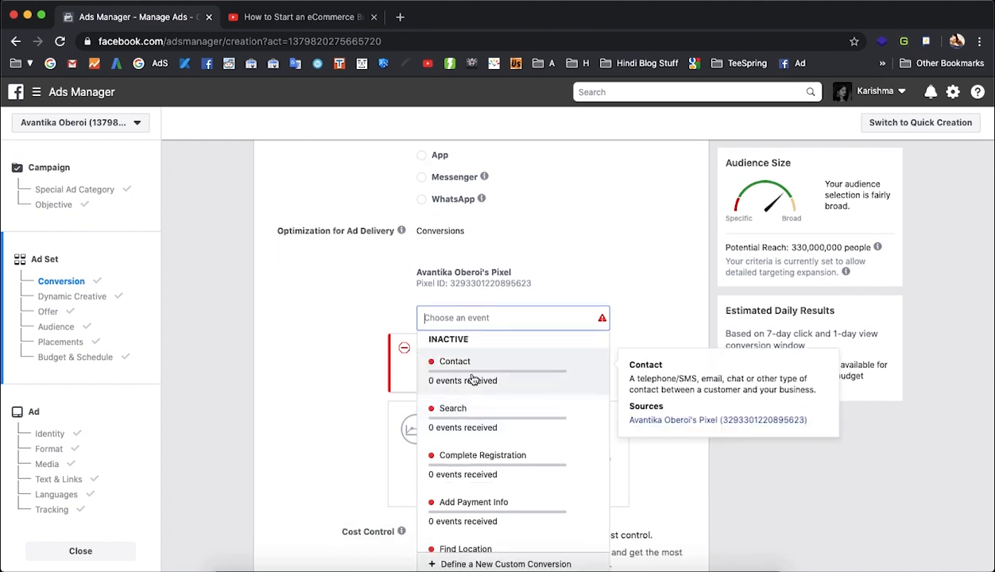
pyautogui.scroll(-5, 474, 429)
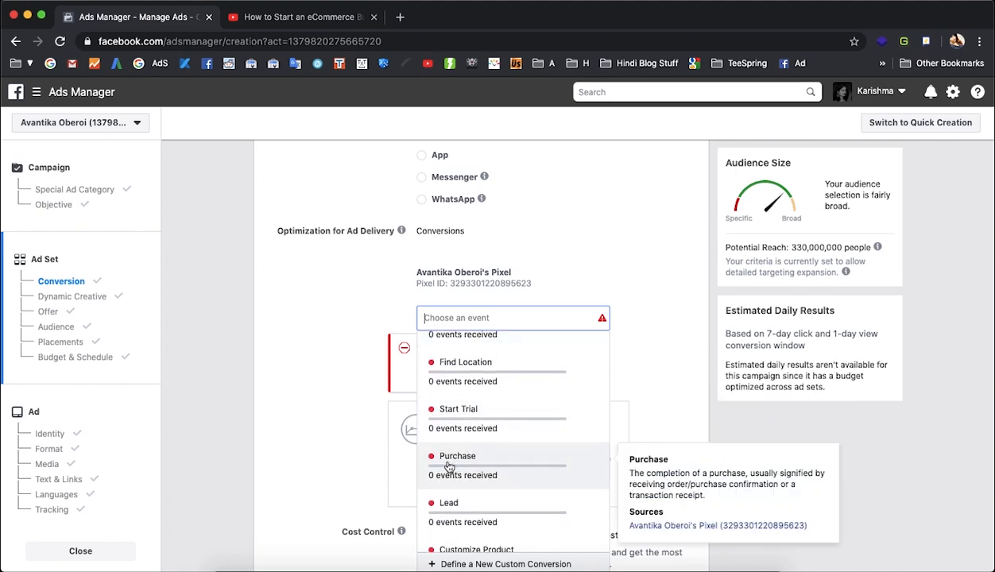
pyautogui.click(457, 460)
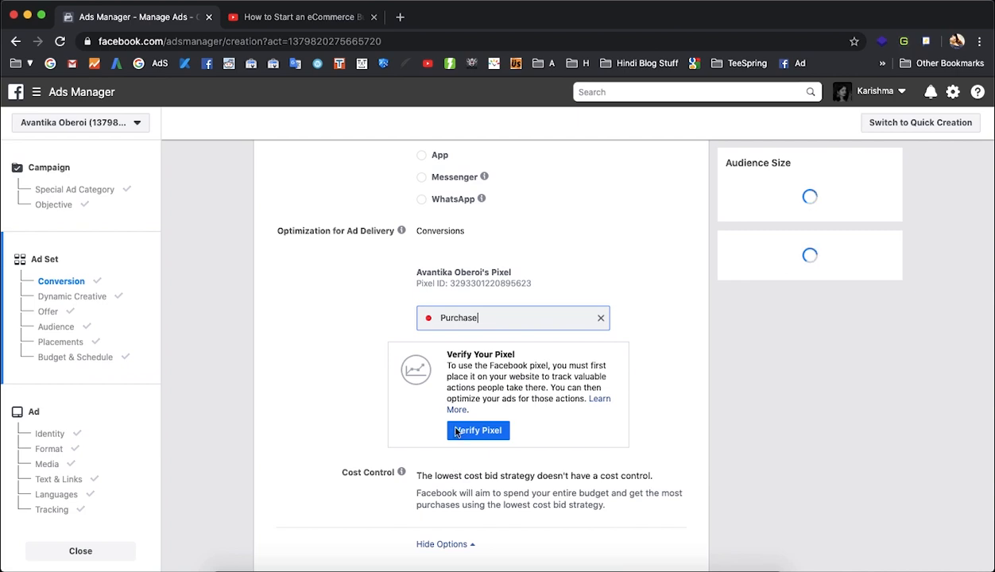
pyautogui.click(373, 304)
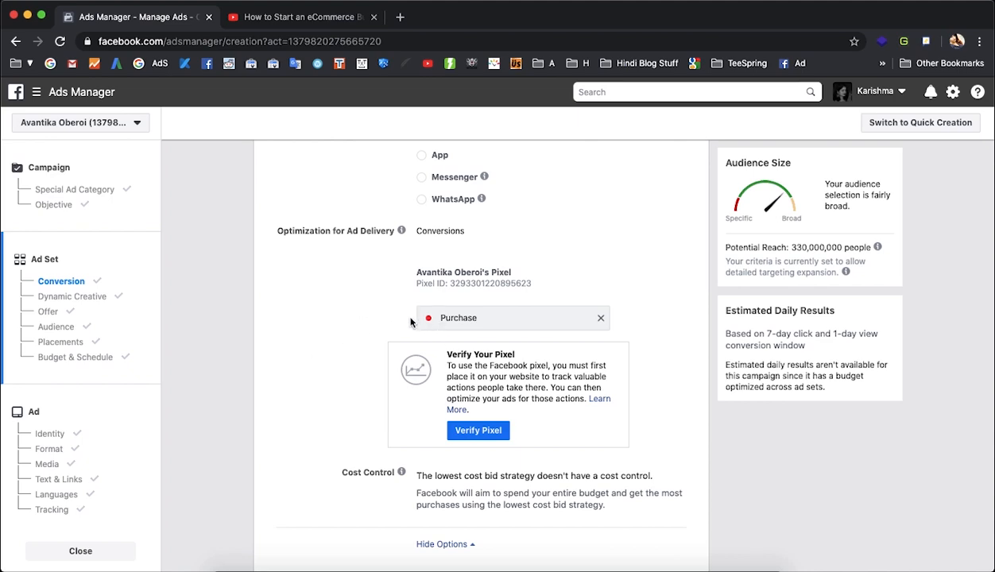
# Continue from the ad set to the ad and confirm the campaign again with its existing ad settings.
pyautogui.scroll(-10, 410, 321)
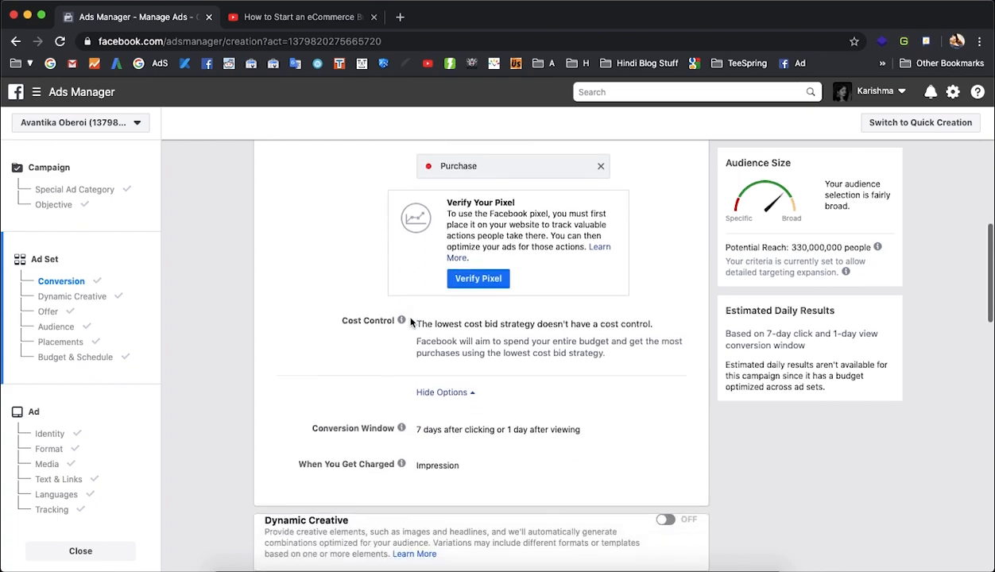
pyautogui.click(672, 549)
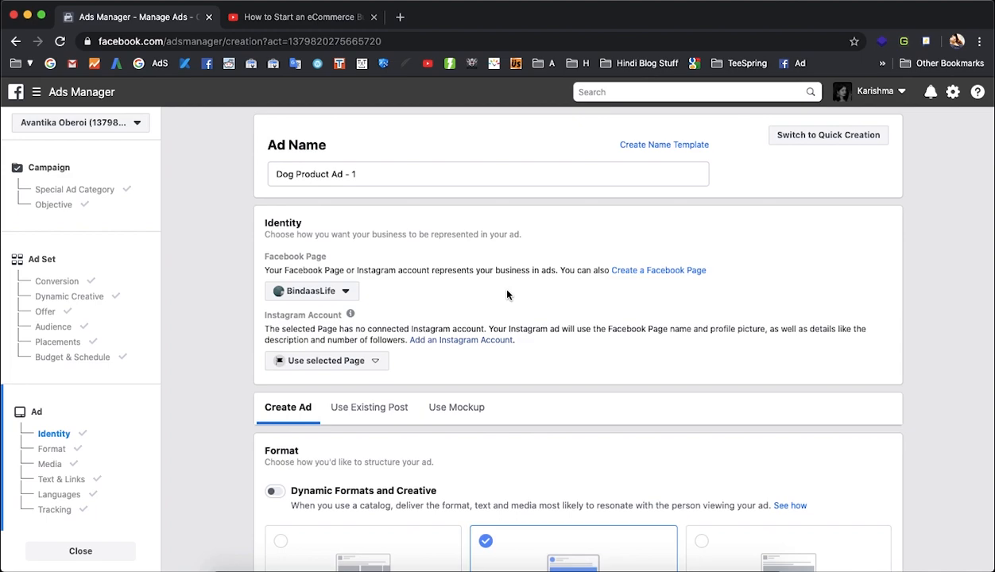
pyautogui.scroll(-5, 578, 395)
pyautogui.scroll(-20, 577, 395)
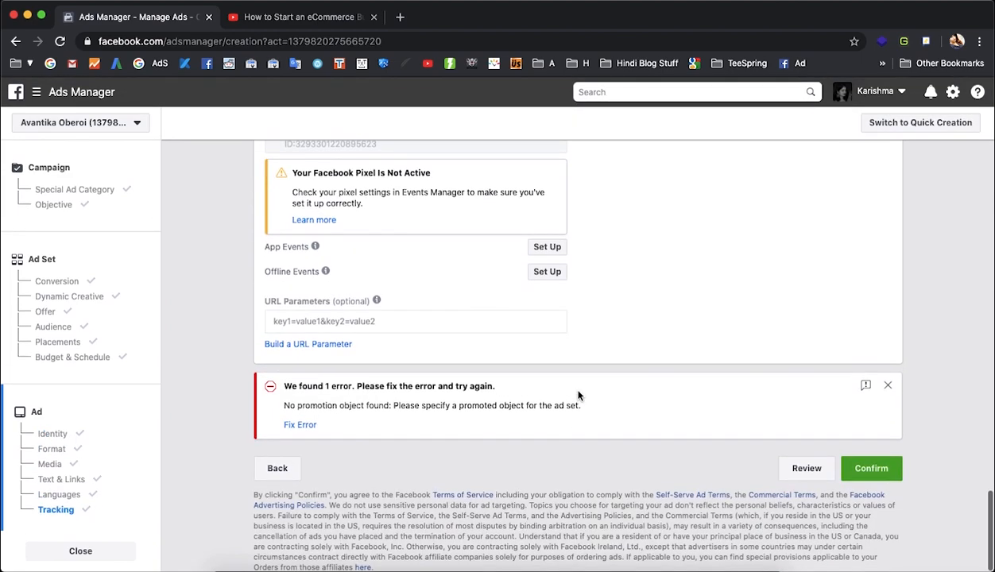
pyautogui.click(876, 470)
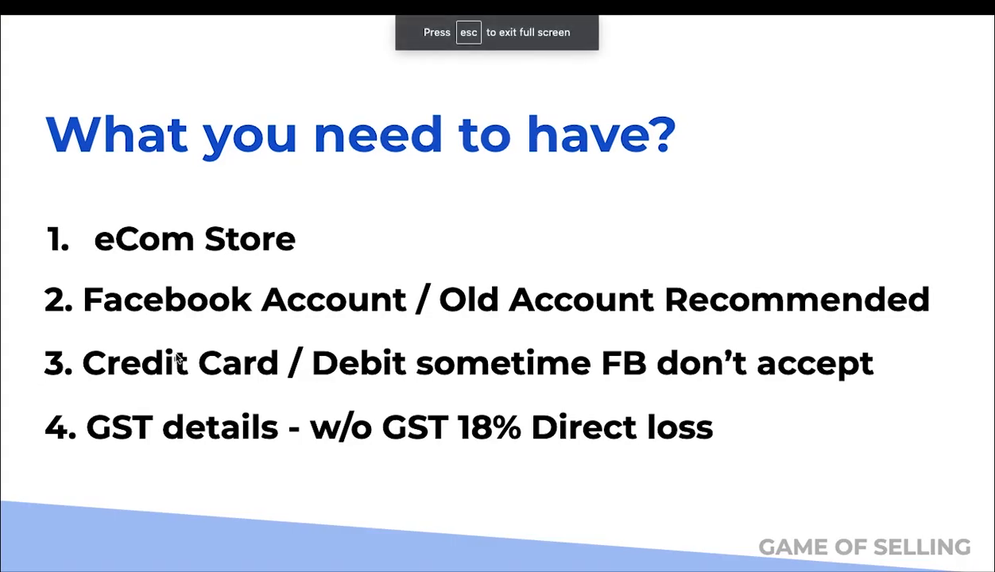
pyautogui.press('Right')
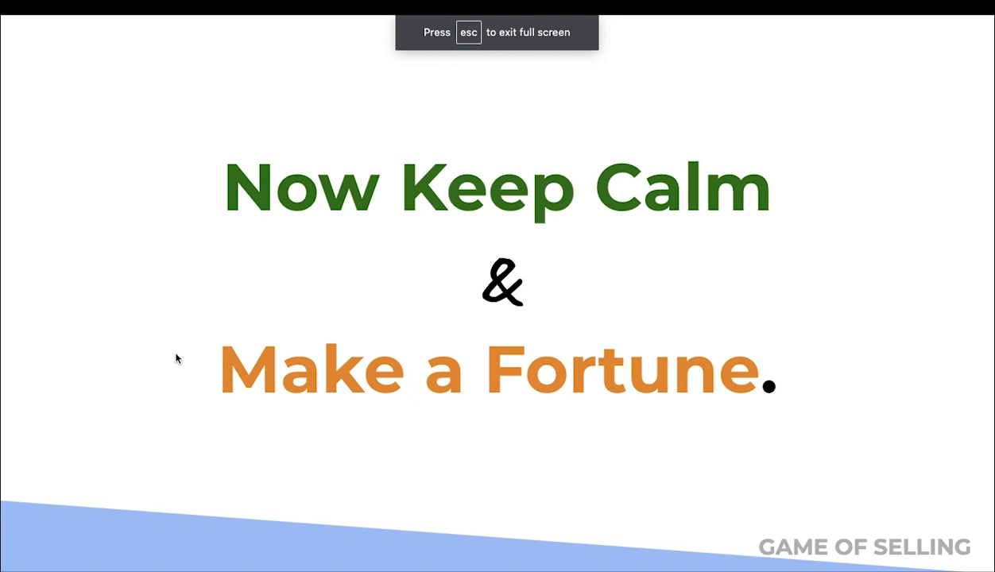